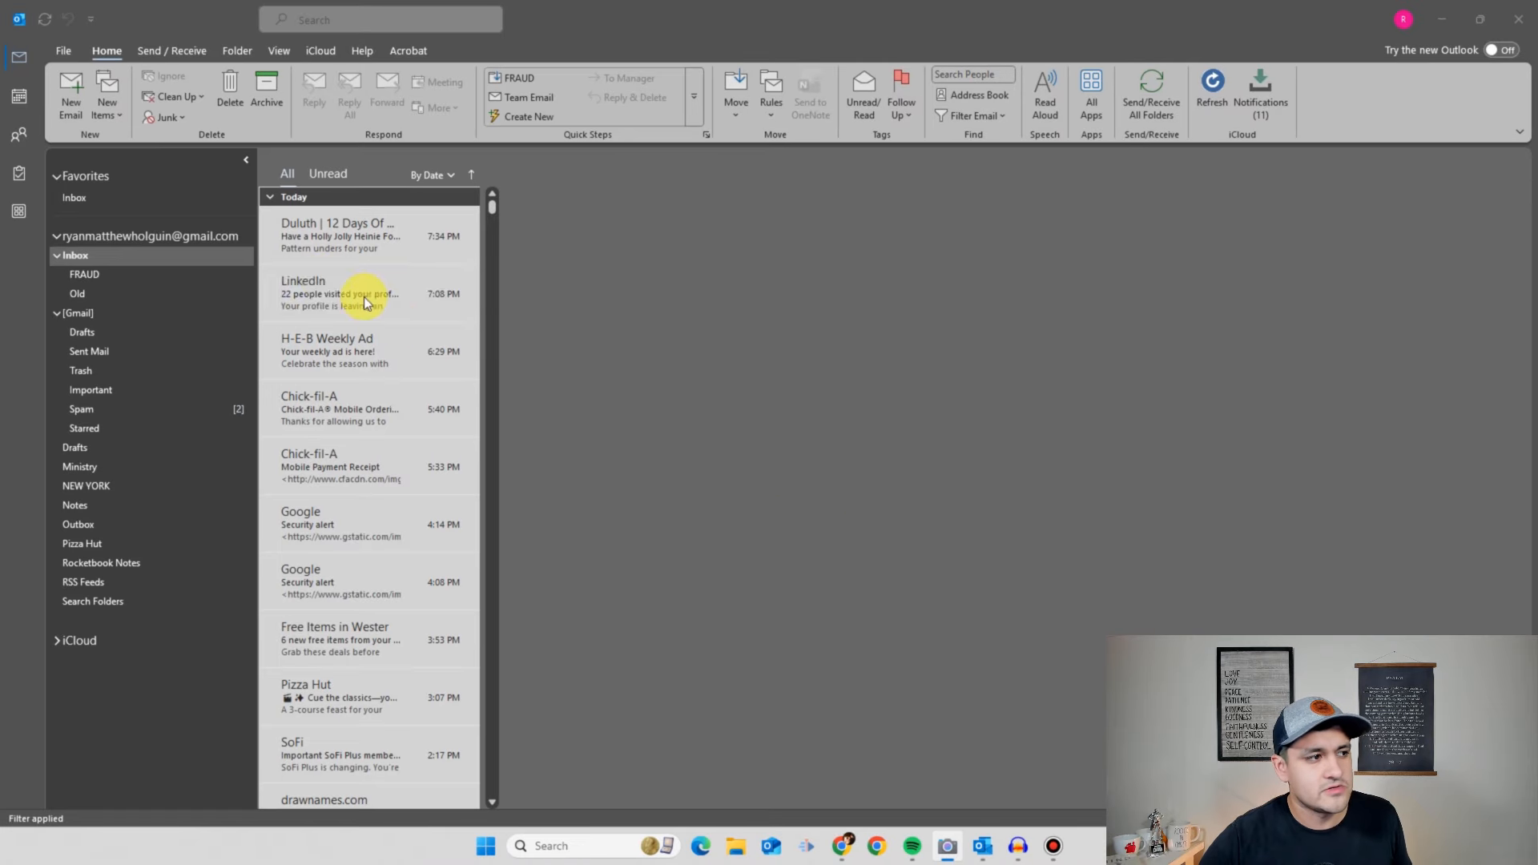
- Leave the LinkedIn message in the Inbox and open the Pizza Hut 'Triple Treat Box®' promotional email
{"action": "left_click", "coordinate": [324, 279]}
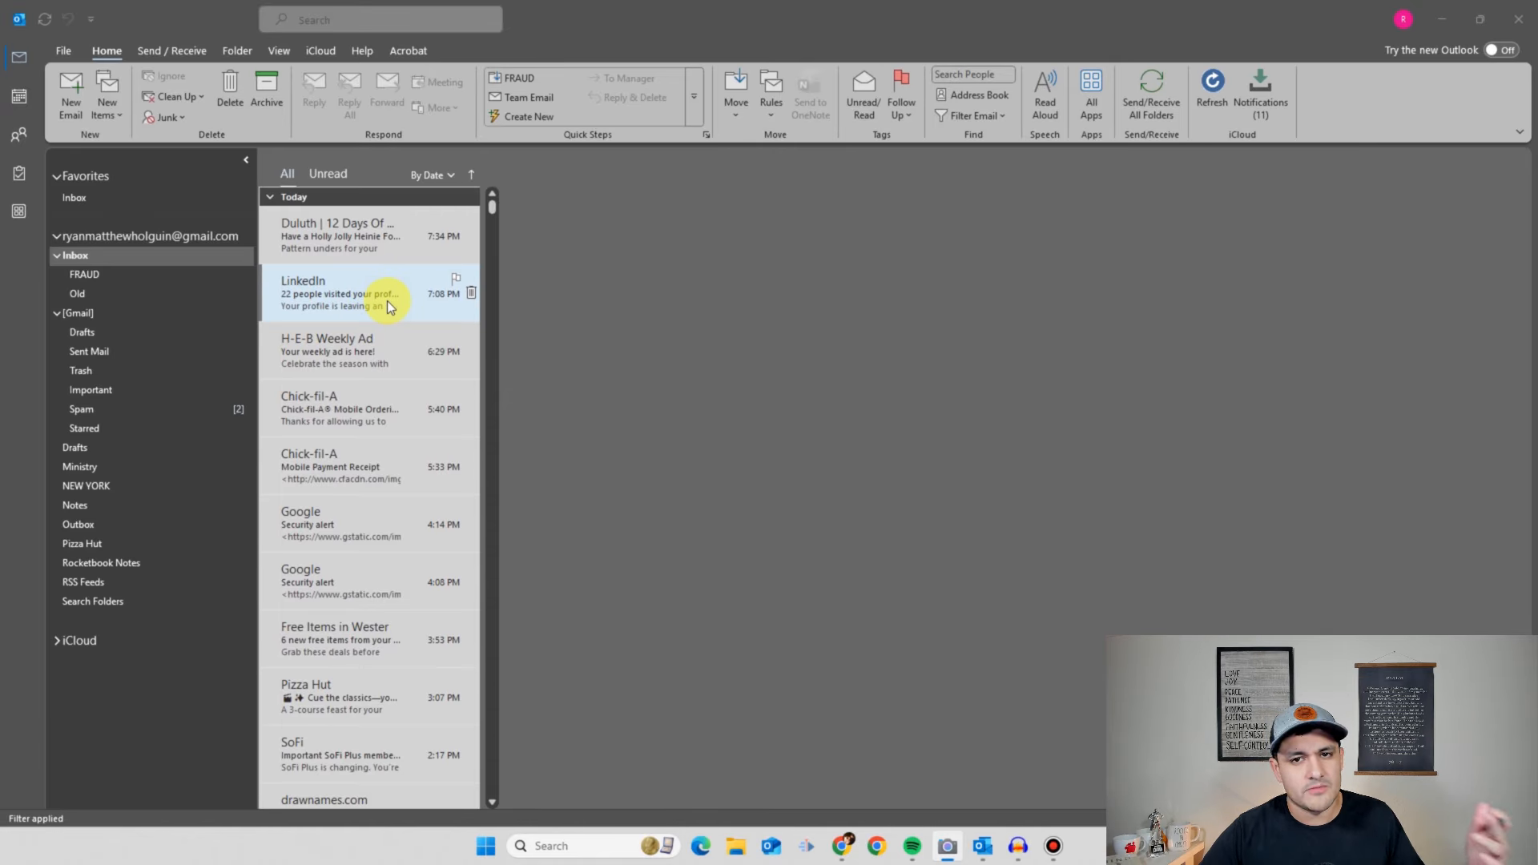
{"action": "left_click_drag", "start_coordinate": [377, 300], "coordinate": [114, 540]}
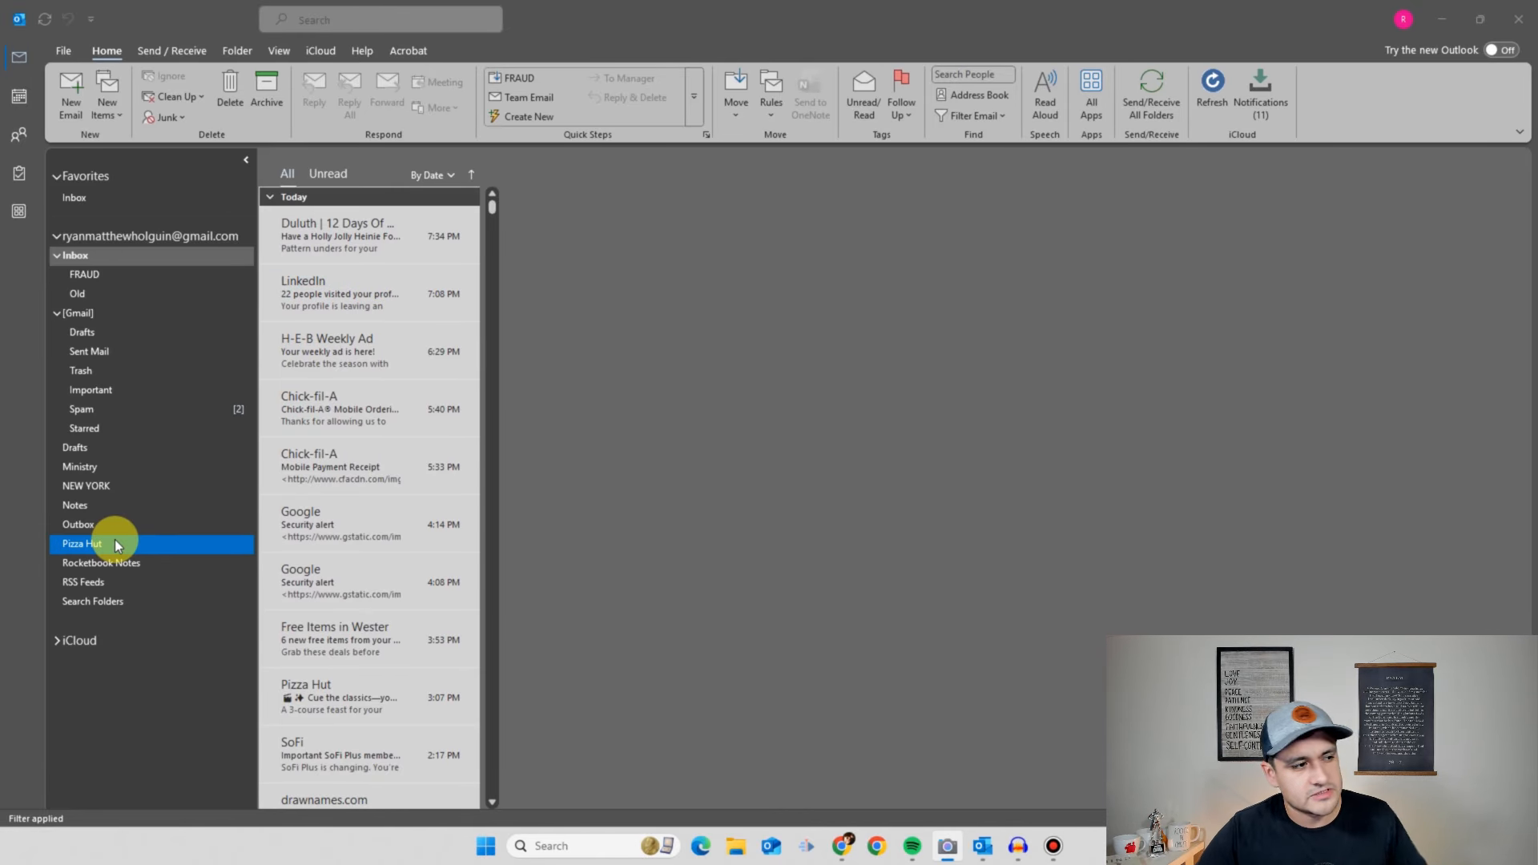
{"action": "left_click_drag", "start_coordinate": [113, 540], "coordinate": [363, 633]}
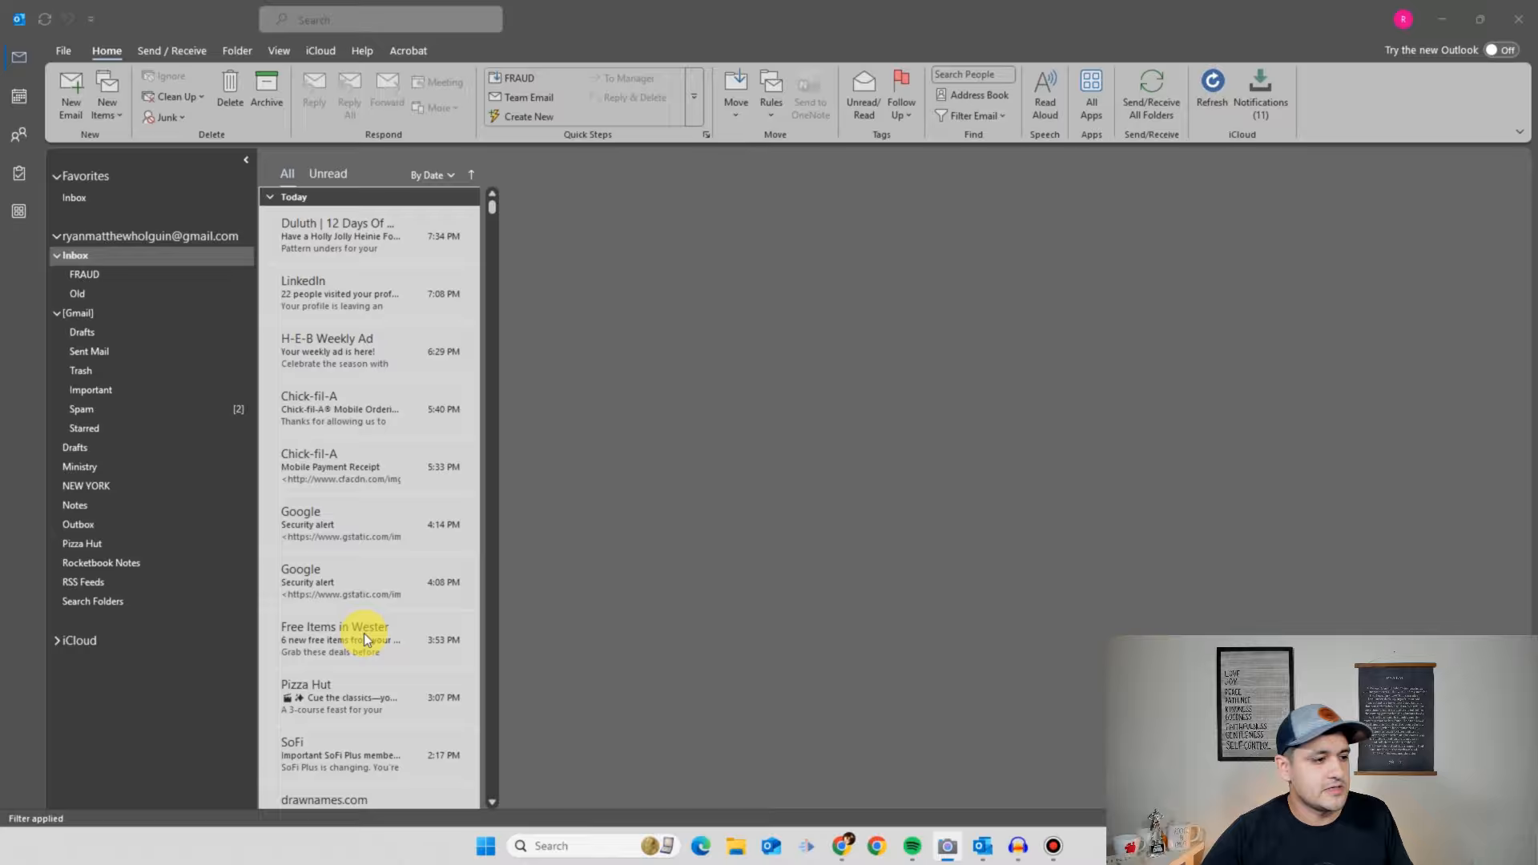
{"action": "left_click", "coordinate": [358, 699]}
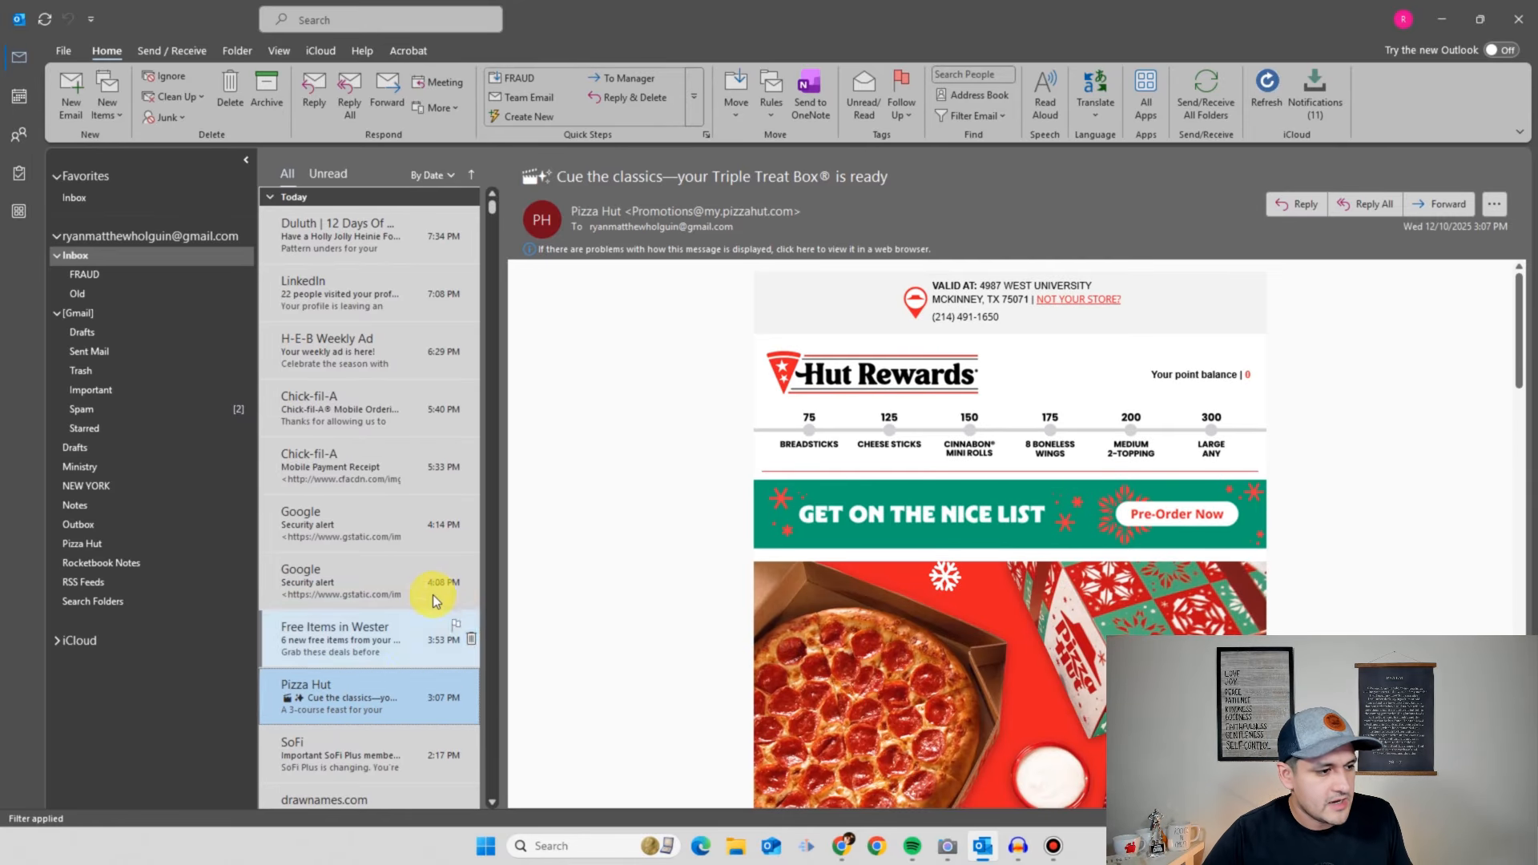
- Start a new rule from the Pizza Hut email using Rules > Create Rule
{"action": "right_click", "coordinate": [384, 703]}
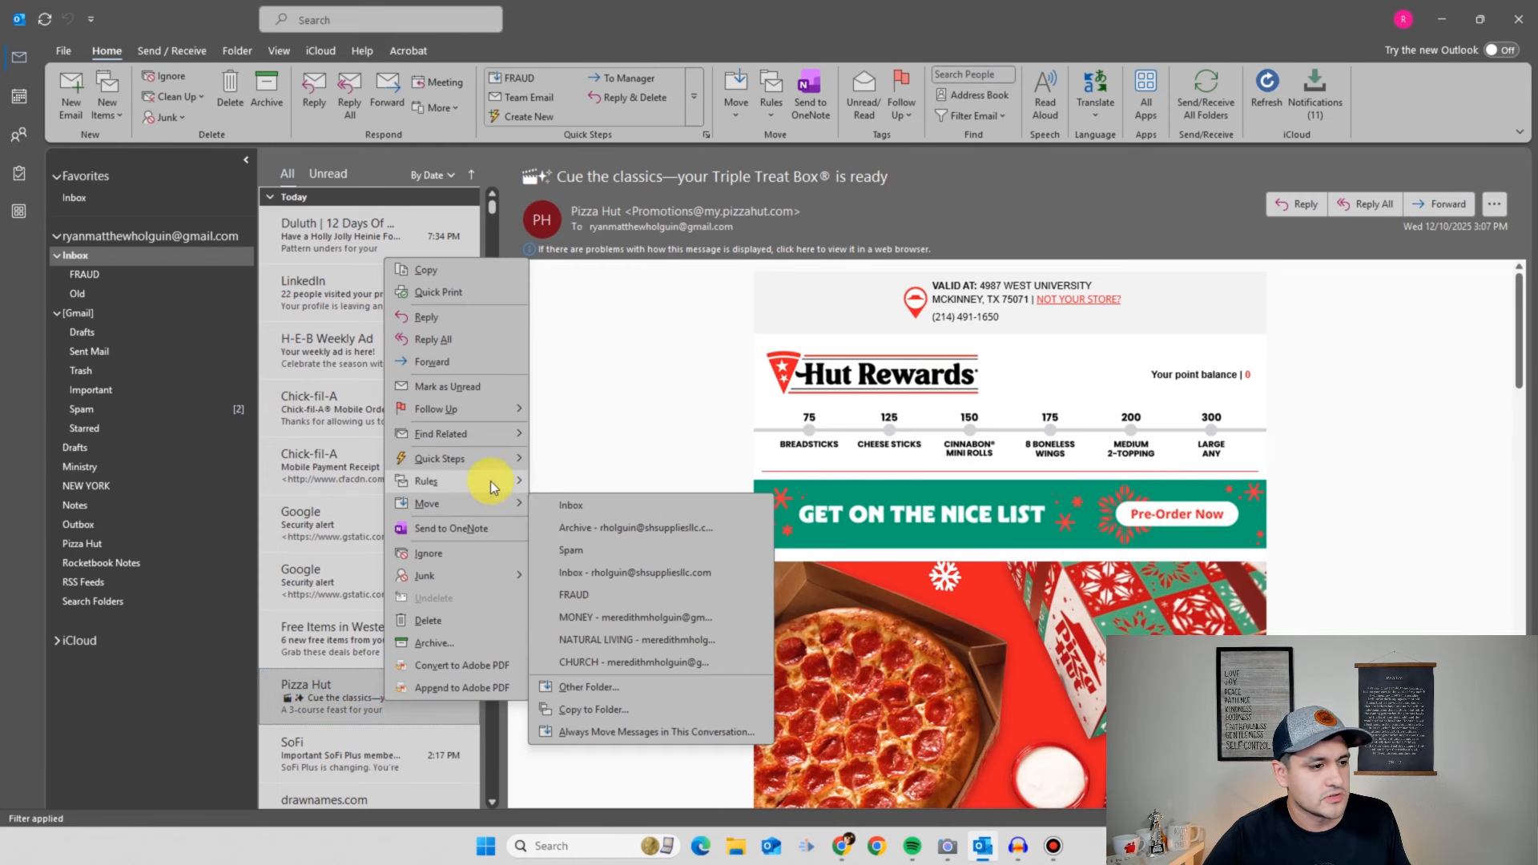
{"action": "mouse_move", "coordinate": [493, 482]}
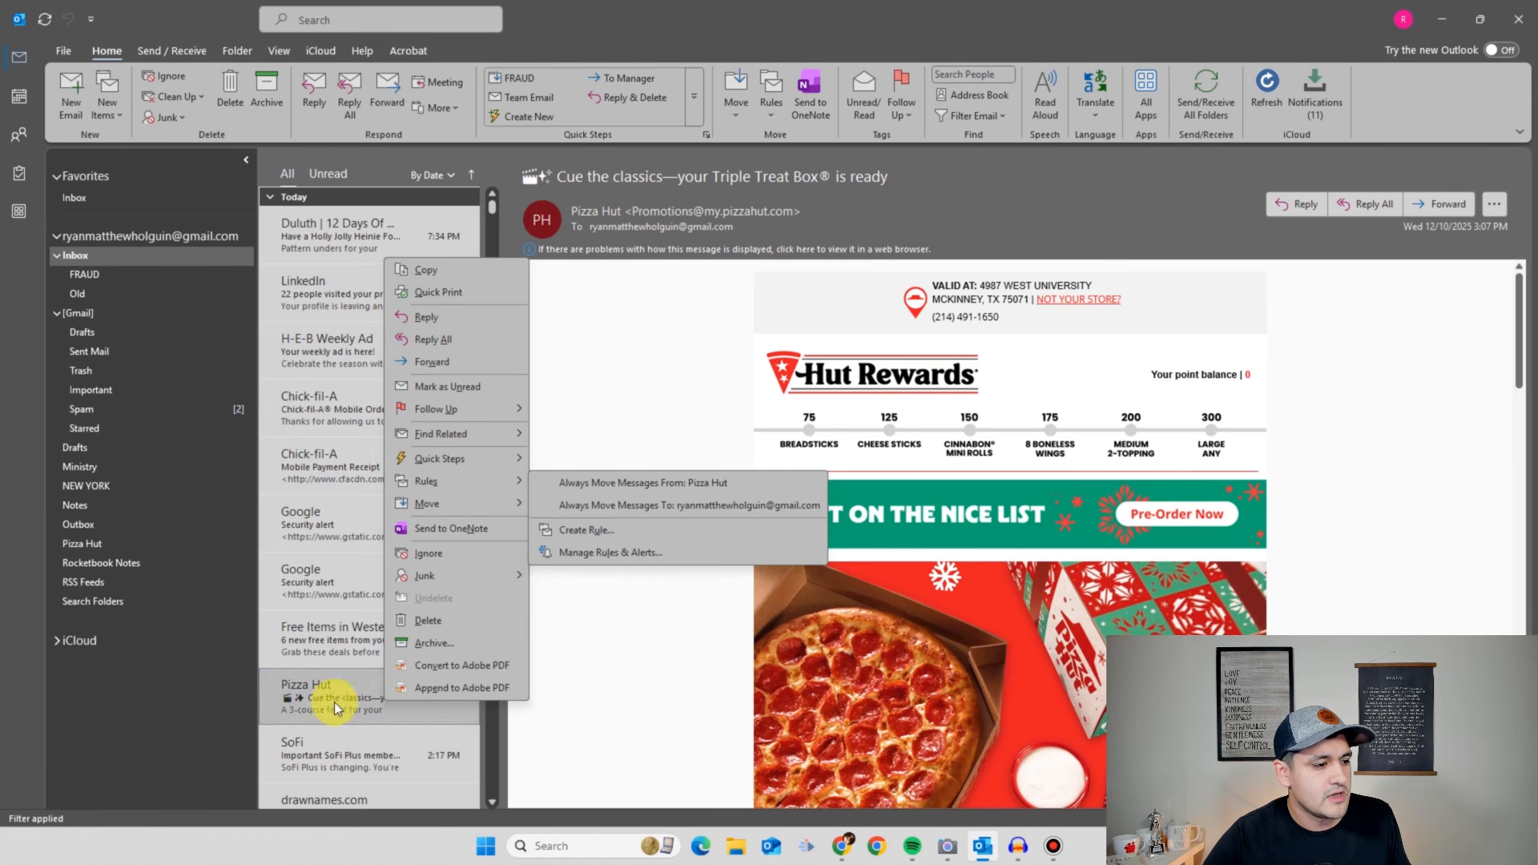
{"action": "left_click", "coordinate": [368, 704]}
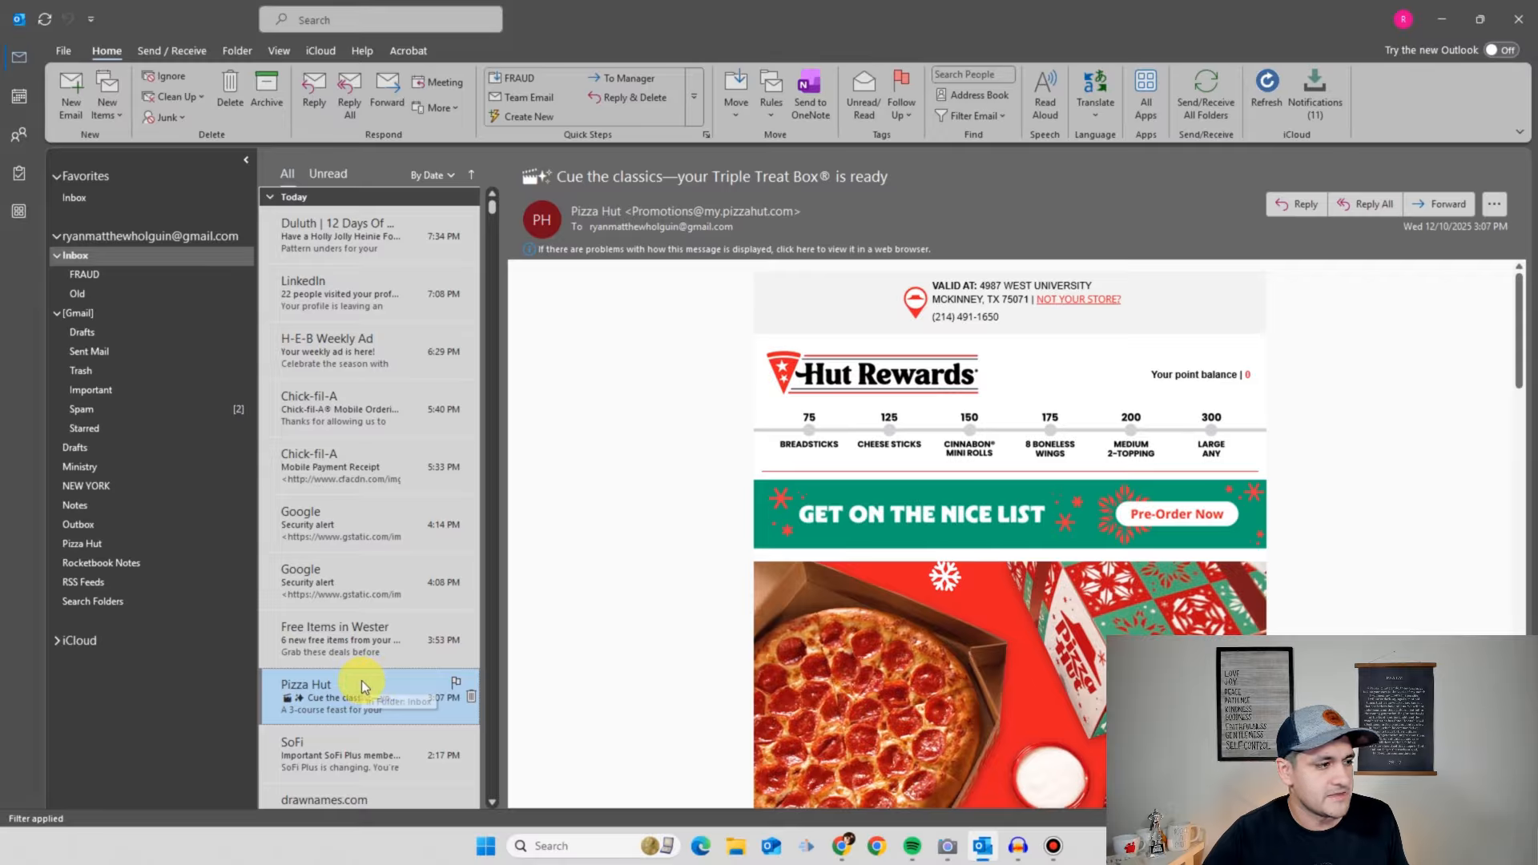
{"action": "left_click", "coordinate": [773, 119]}
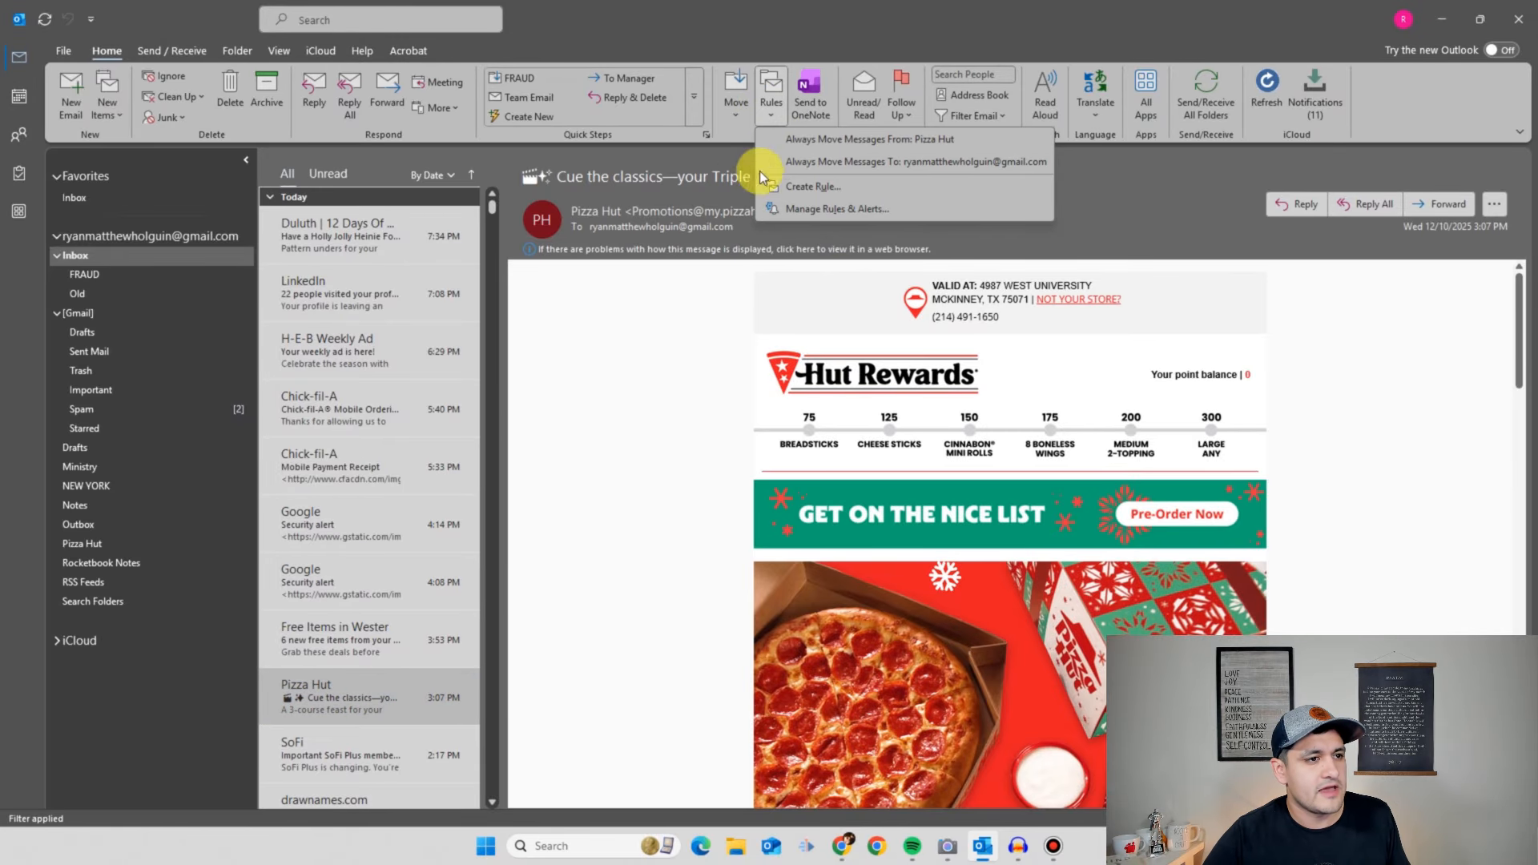
{"action": "left_click", "coordinate": [806, 192]}
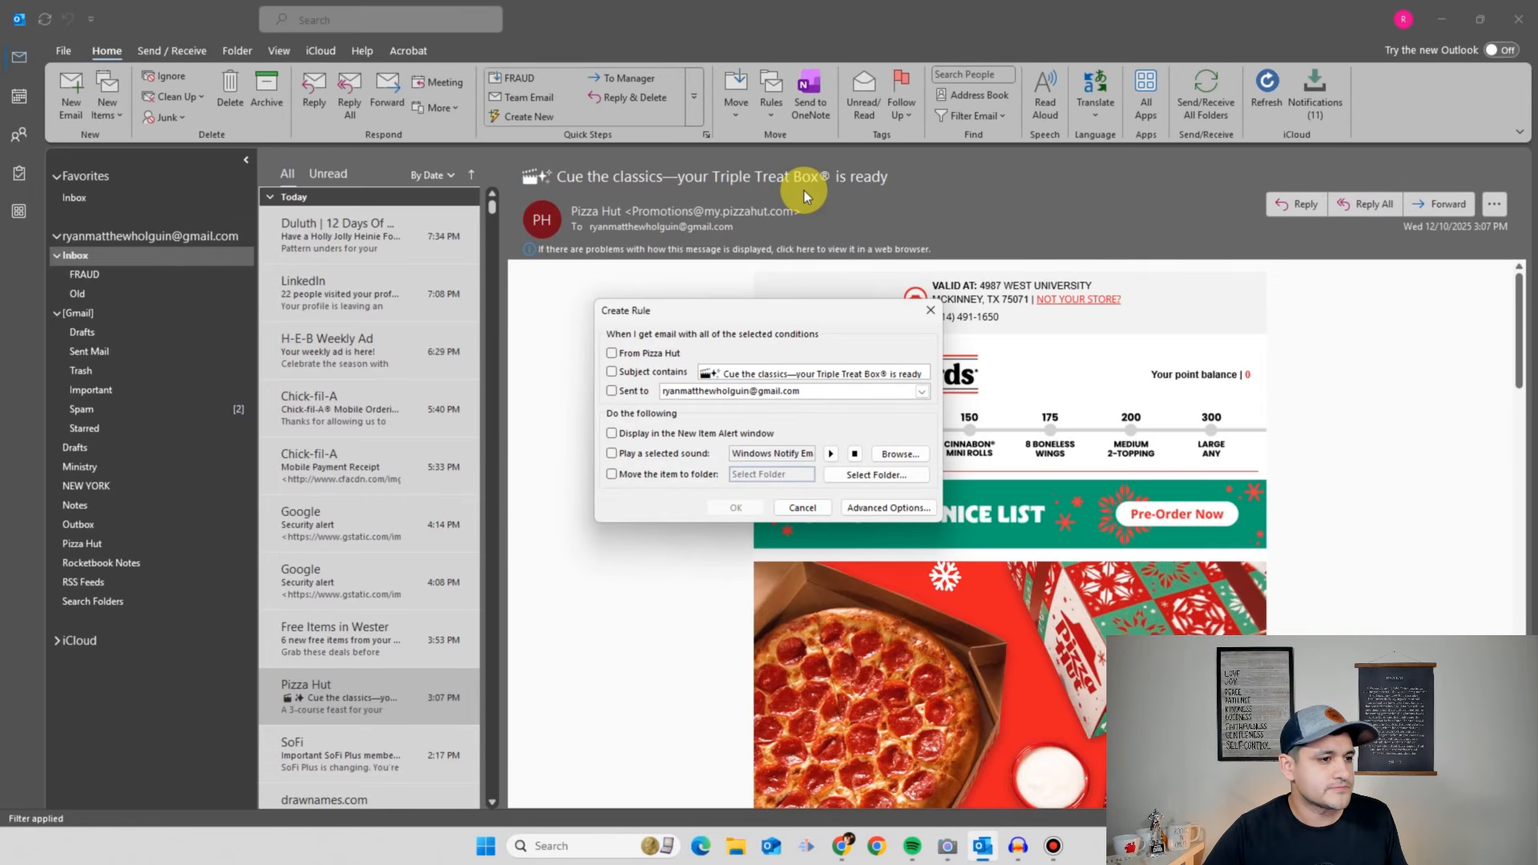
- In Advanced Options, match messages from Pizza Hut and move them to the Pizza Hut folder
{"action": "left_click", "coordinate": [912, 509]}
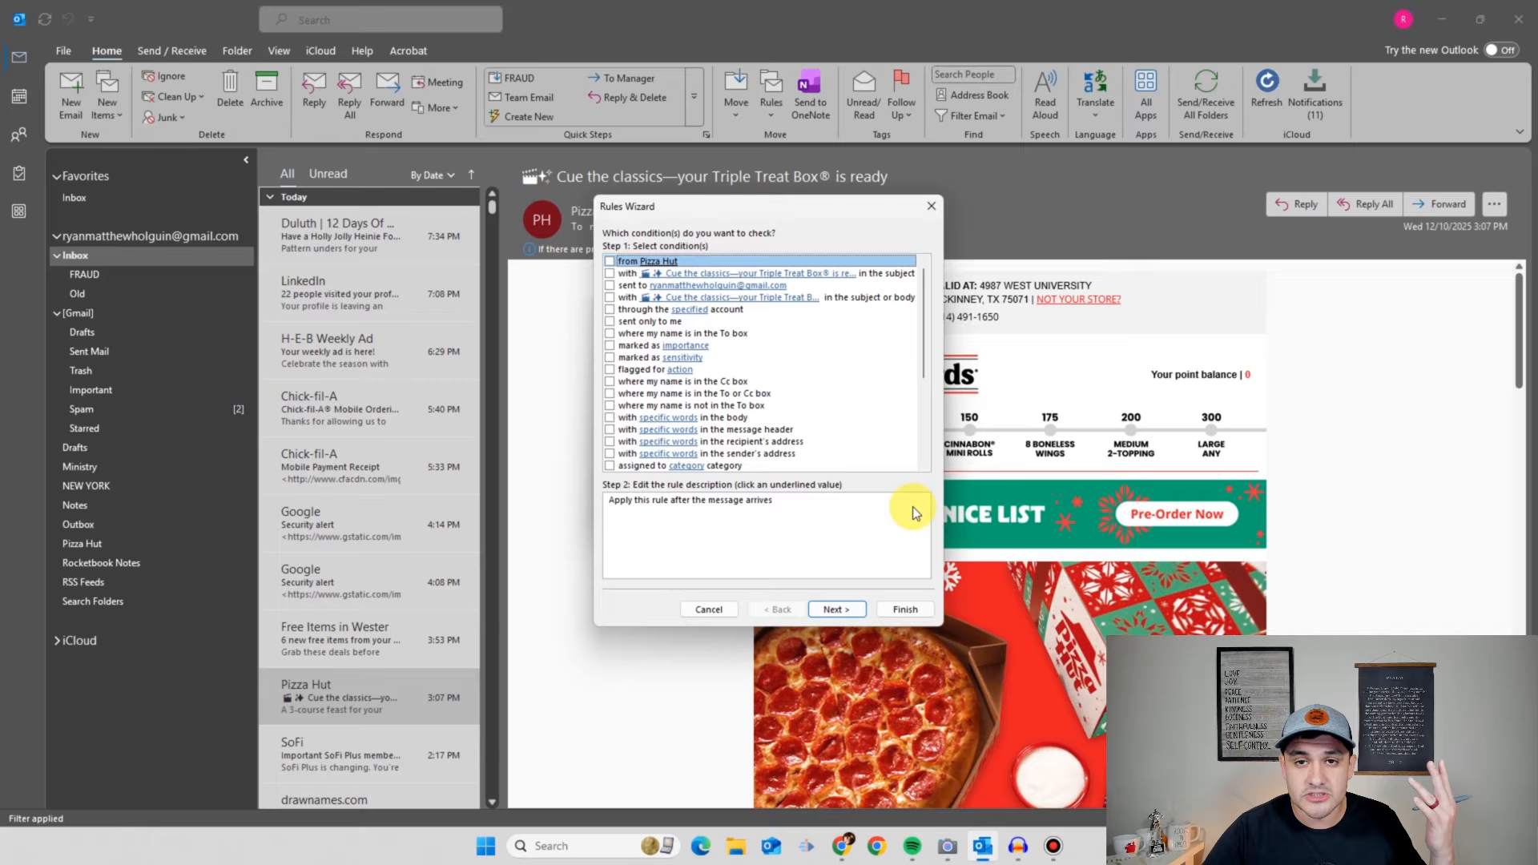
{"action": "left_click", "coordinate": [609, 261]}
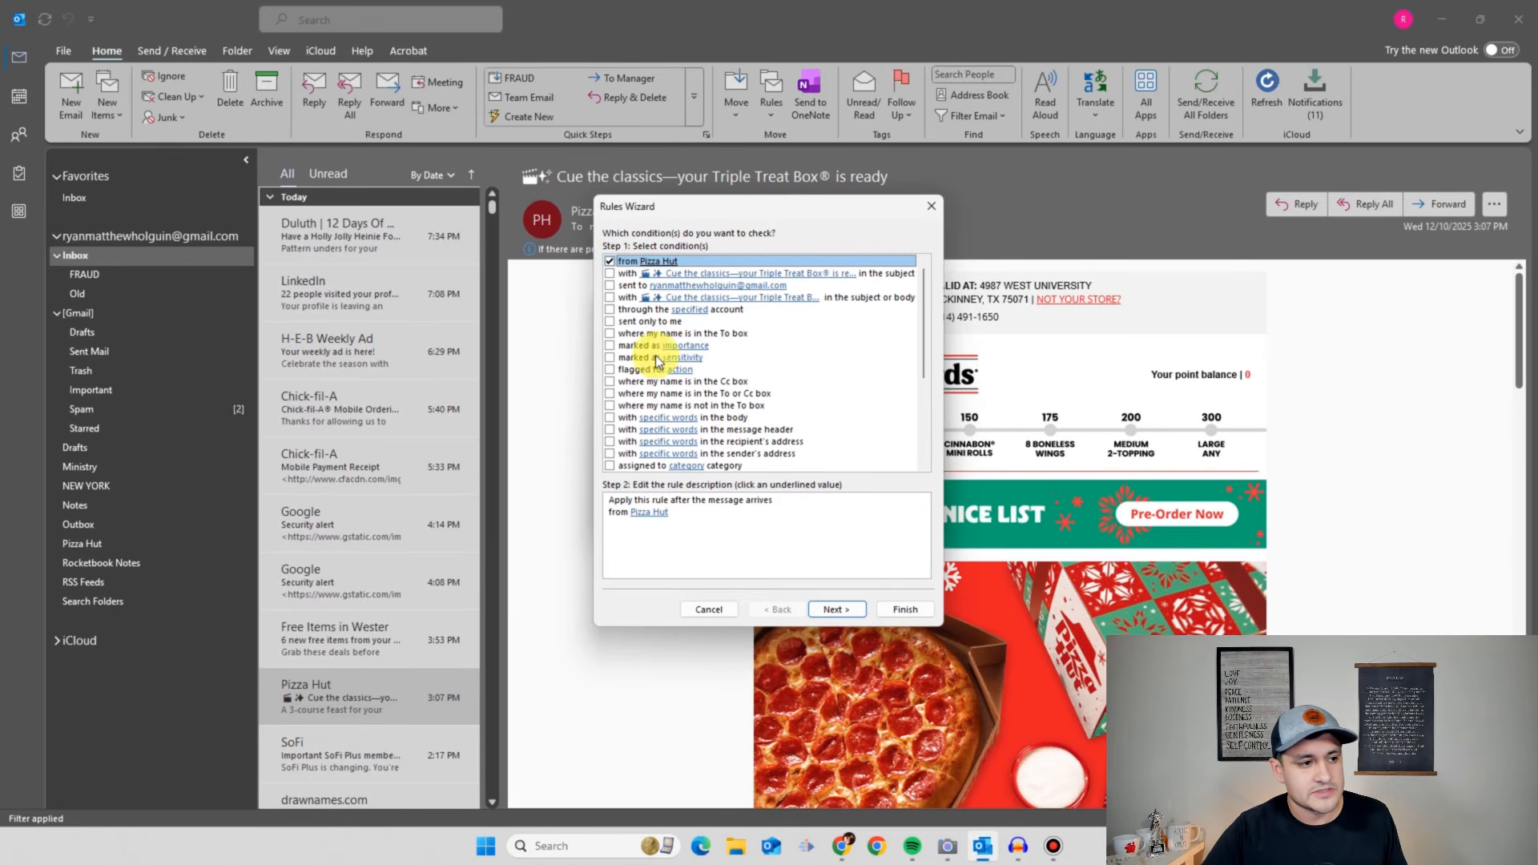
{"action": "left_click", "coordinate": [831, 607]}
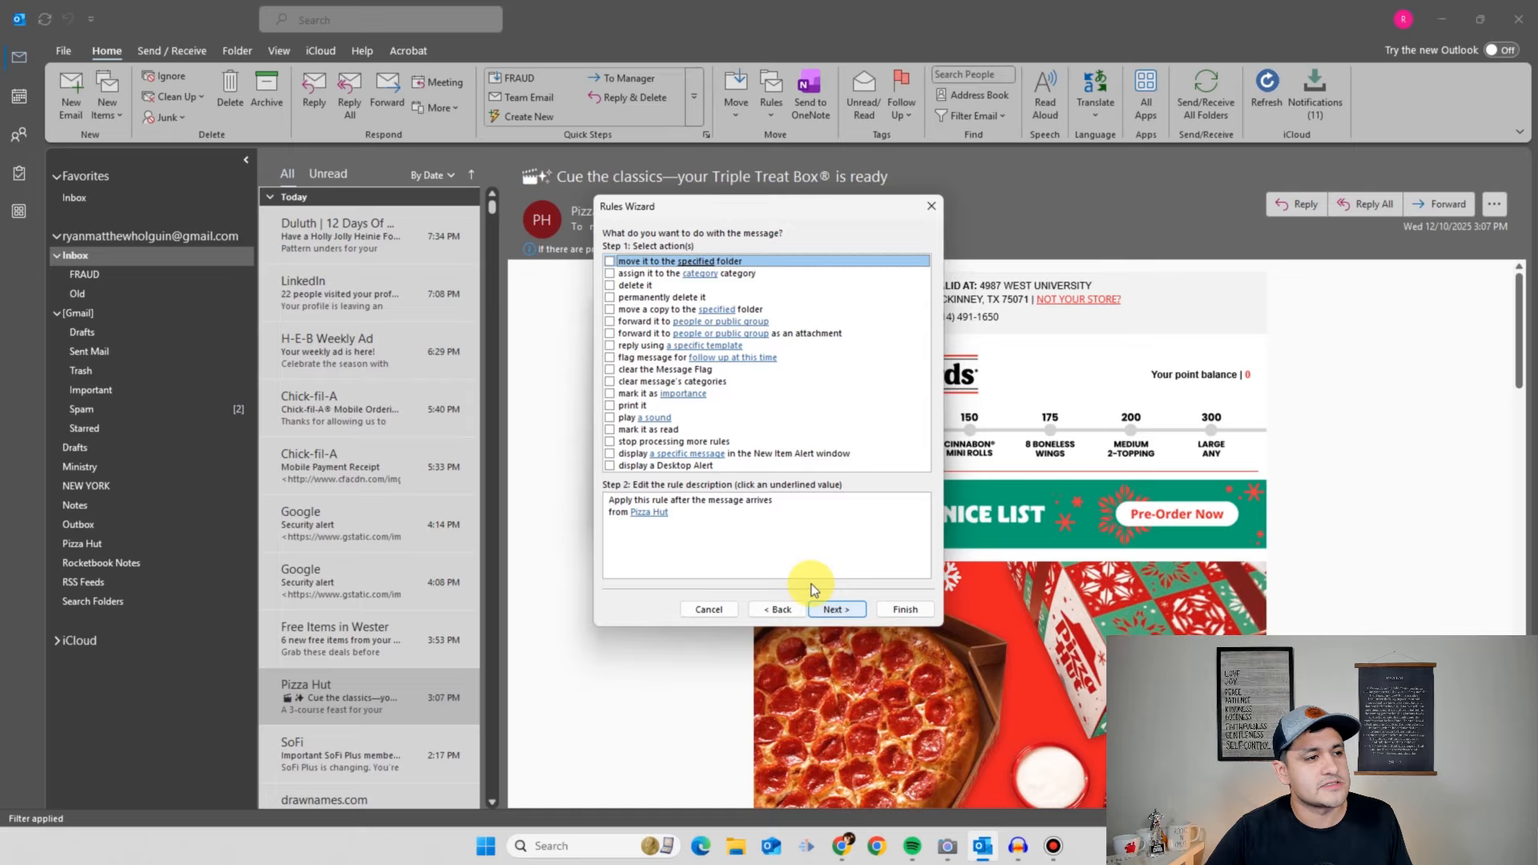
{"action": "left_click", "coordinate": [610, 261]}
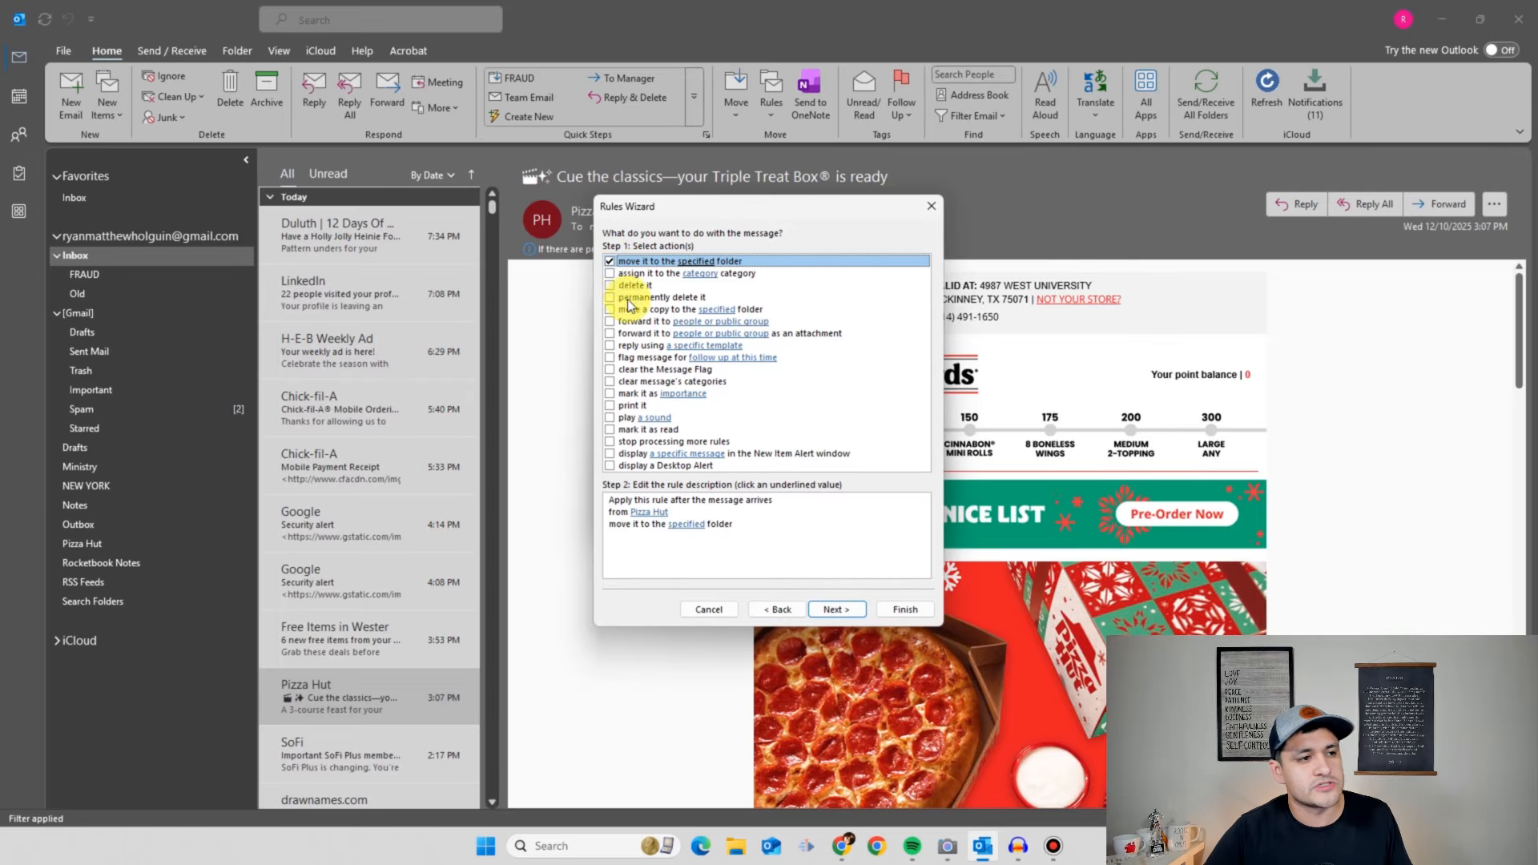
{"action": "left_click", "coordinate": [689, 525]}
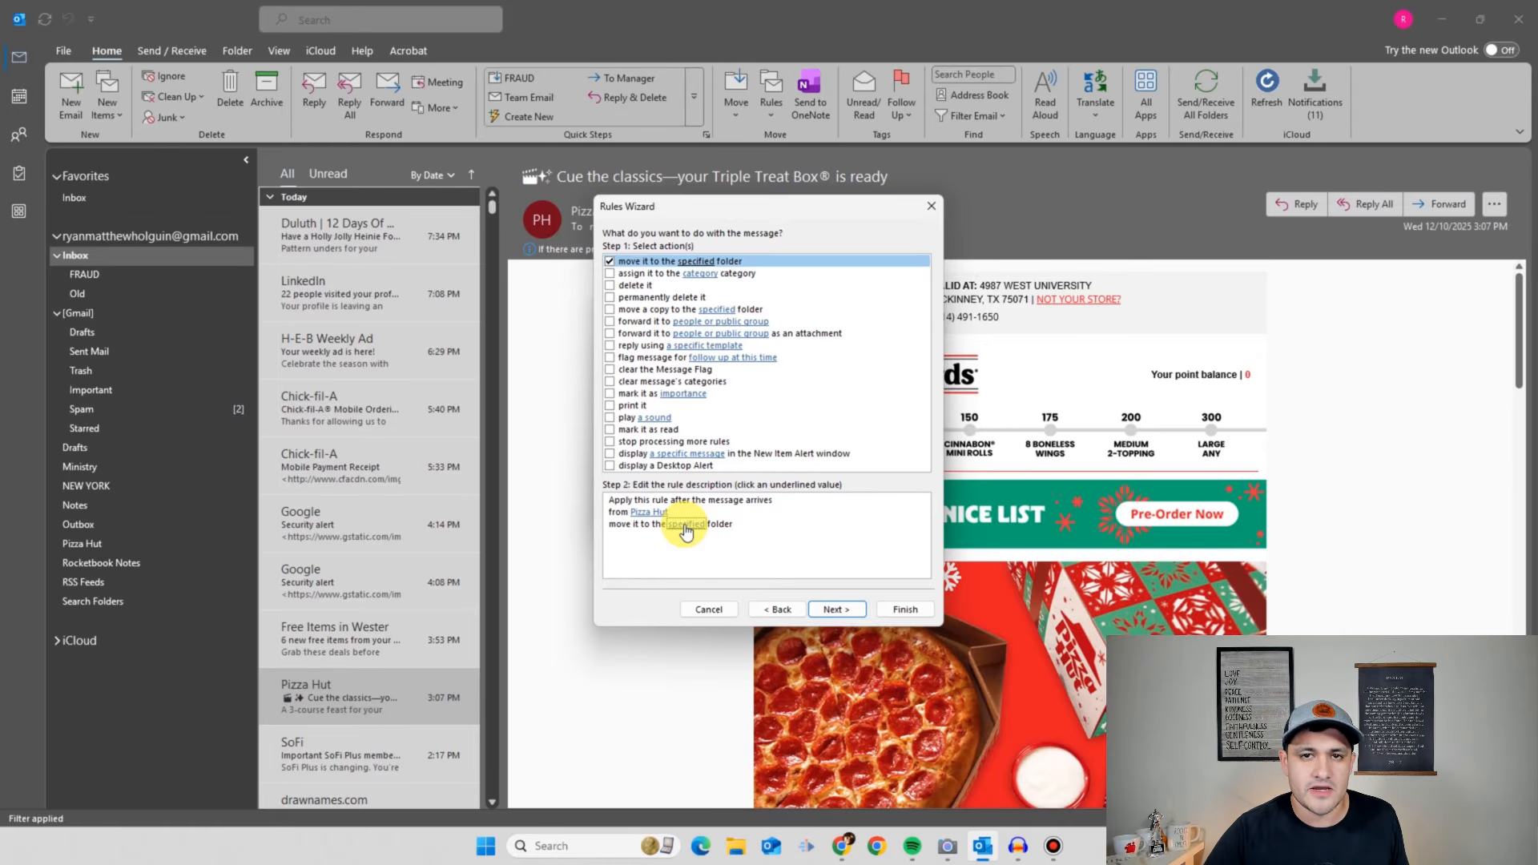
{"action": "left_click", "coordinate": [686, 525]}
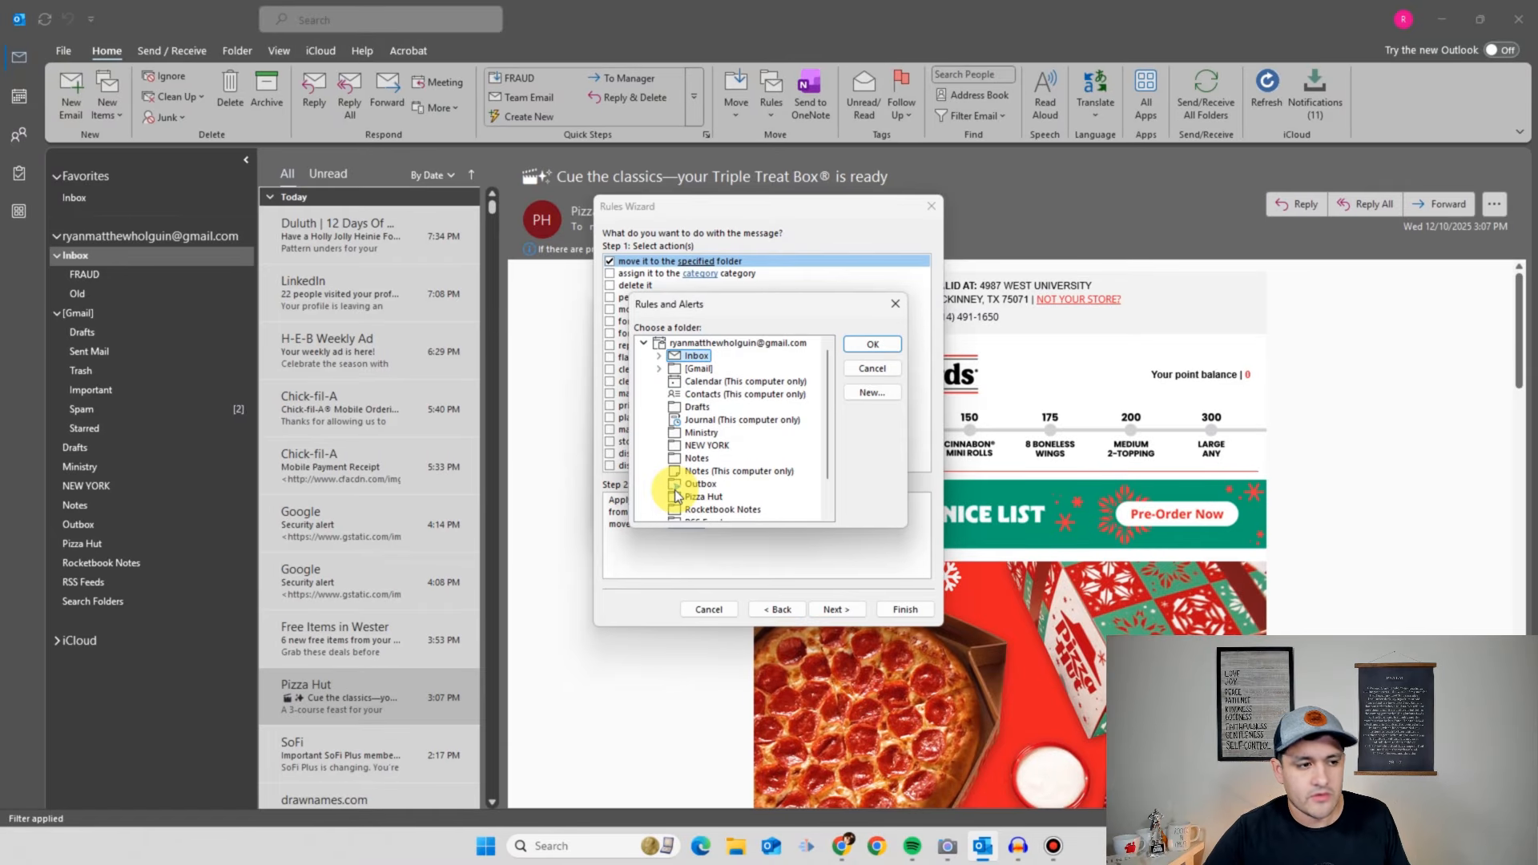
{"action": "scroll", "coordinate": [677, 493], "scroll_direction": "down", "scroll_amount": 1}
{"action": "left_click", "coordinate": [693, 458]}
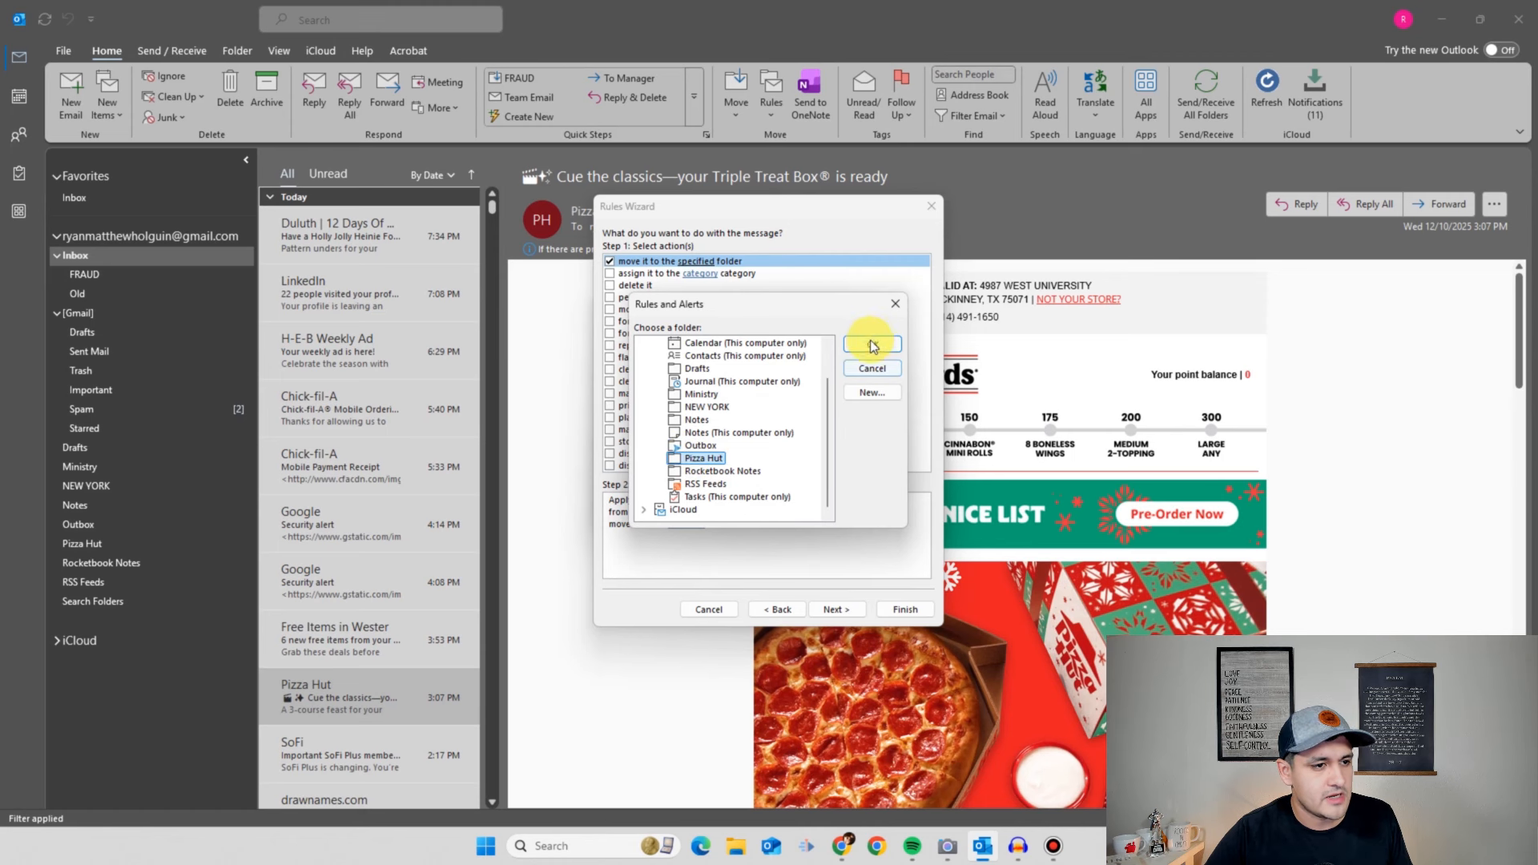
{"action": "left_click", "coordinate": [873, 346]}
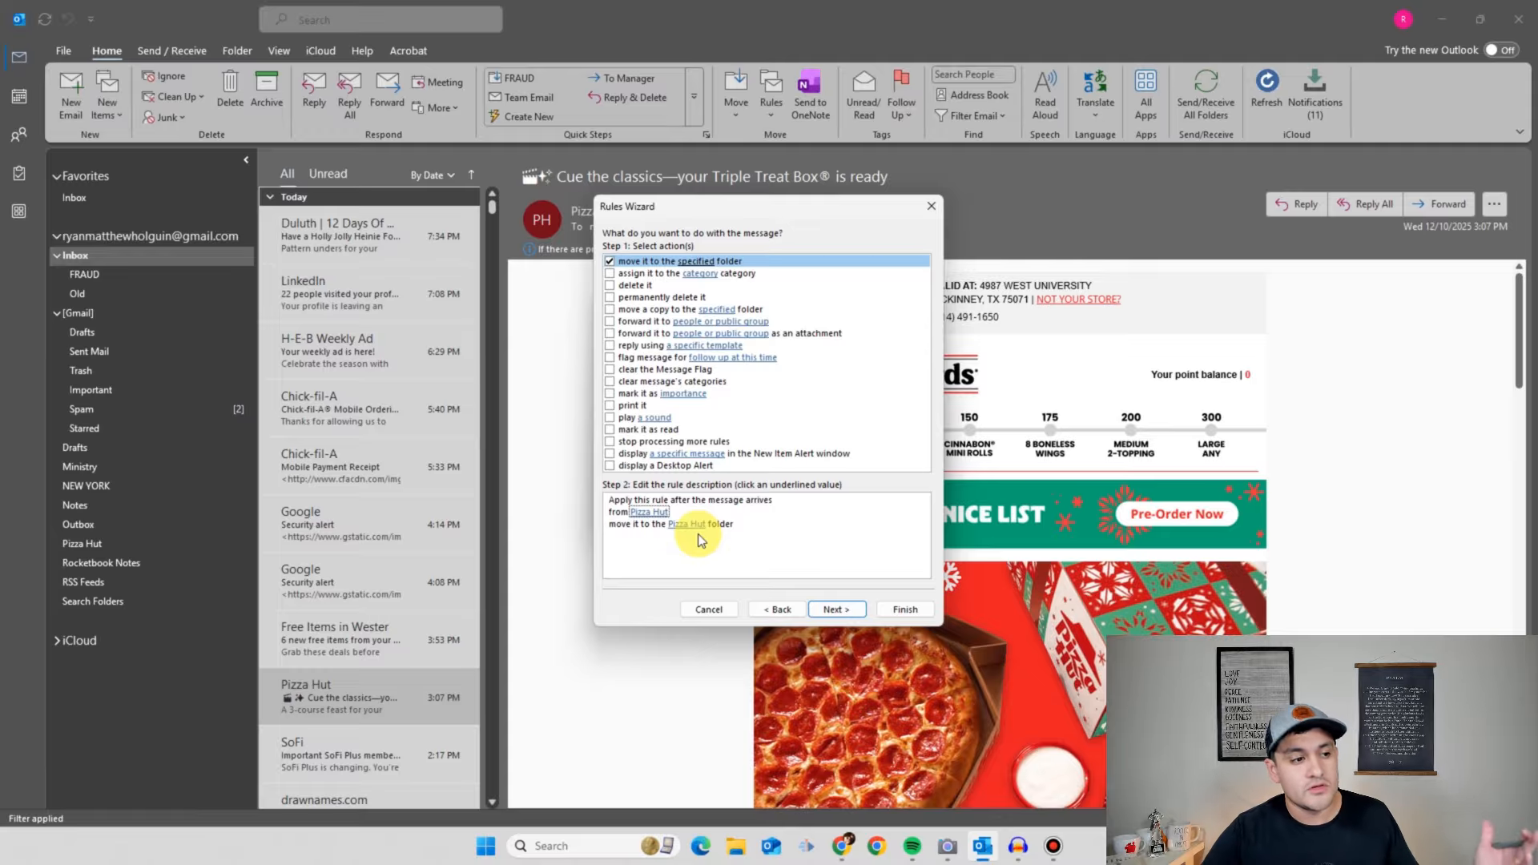
- Skip the exceptions page without adding any exceptions
{"action": "left_click", "coordinate": [834, 611]}
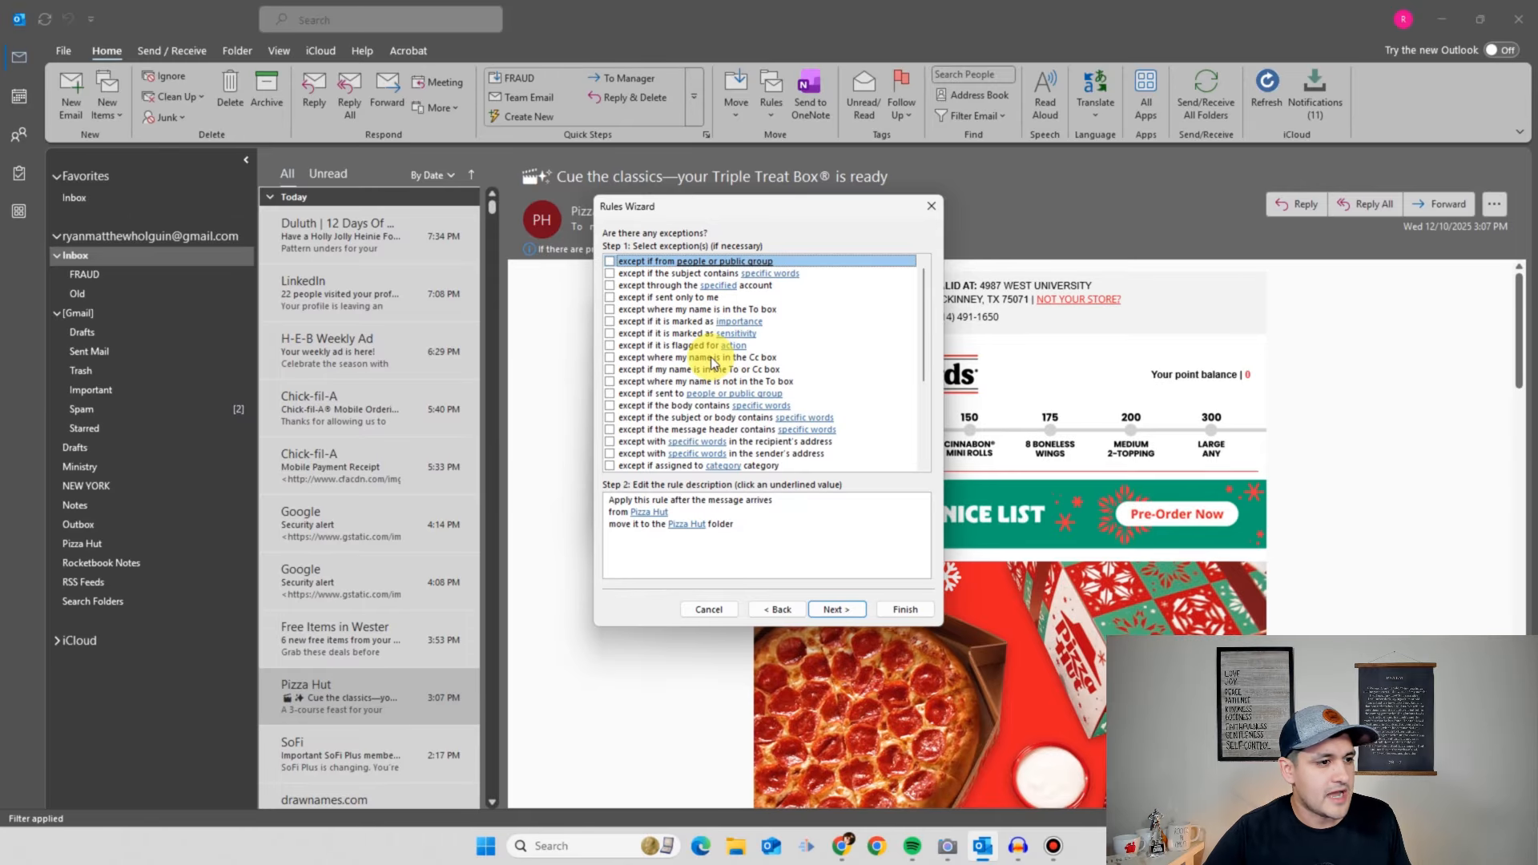
{"action": "scroll", "coordinate": [767, 400], "scroll_direction": "down", "scroll_amount": 1}
{"action": "scroll", "coordinate": [766, 401], "scroll_direction": "up", "scroll_amount": 1}
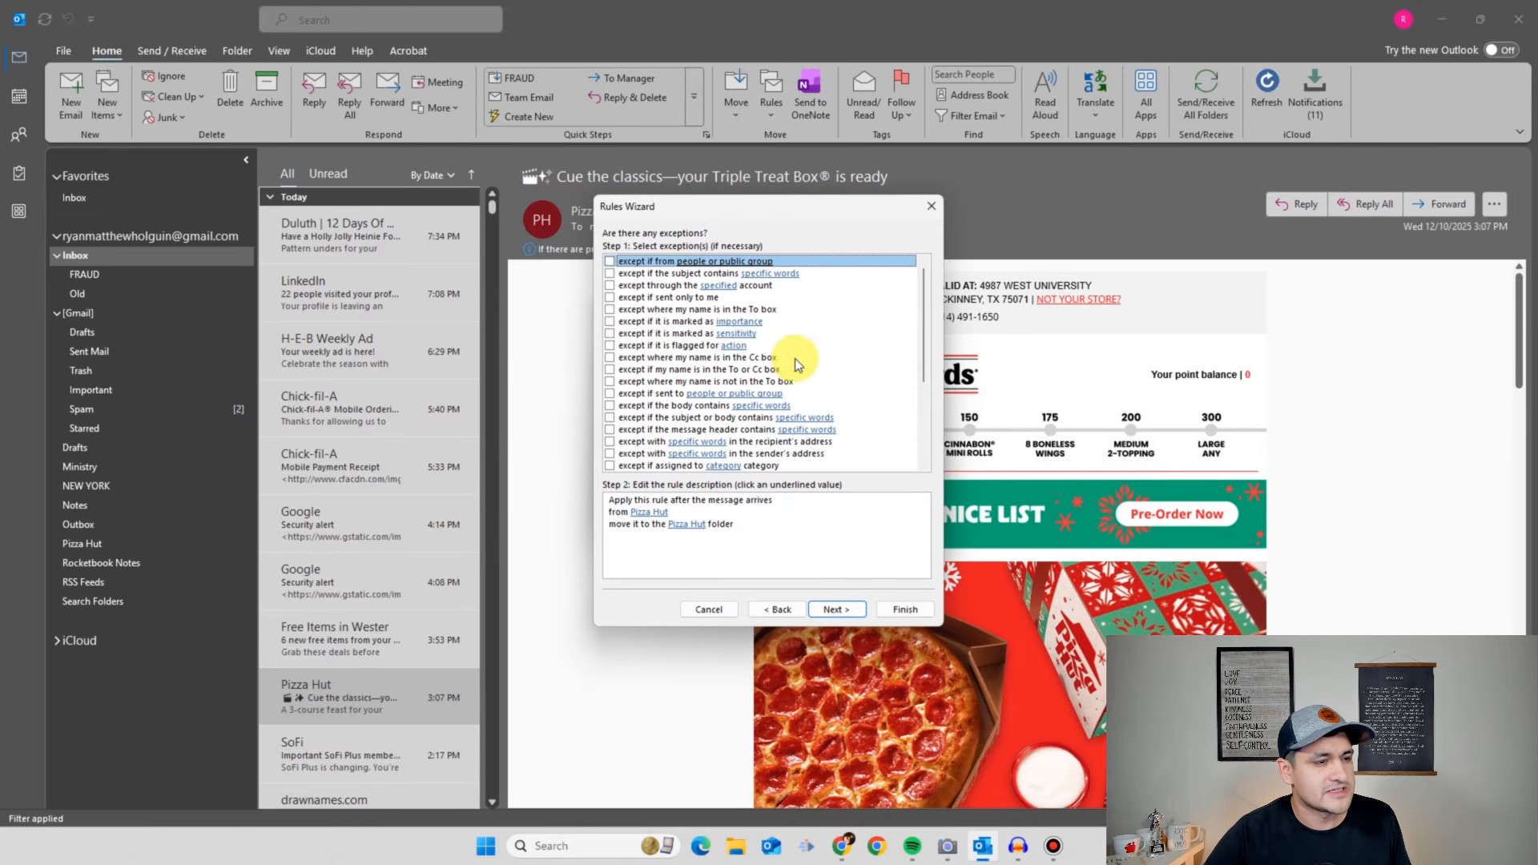
{"action": "scroll", "coordinate": [790, 370], "scroll_direction": "down", "scroll_amount": 2}
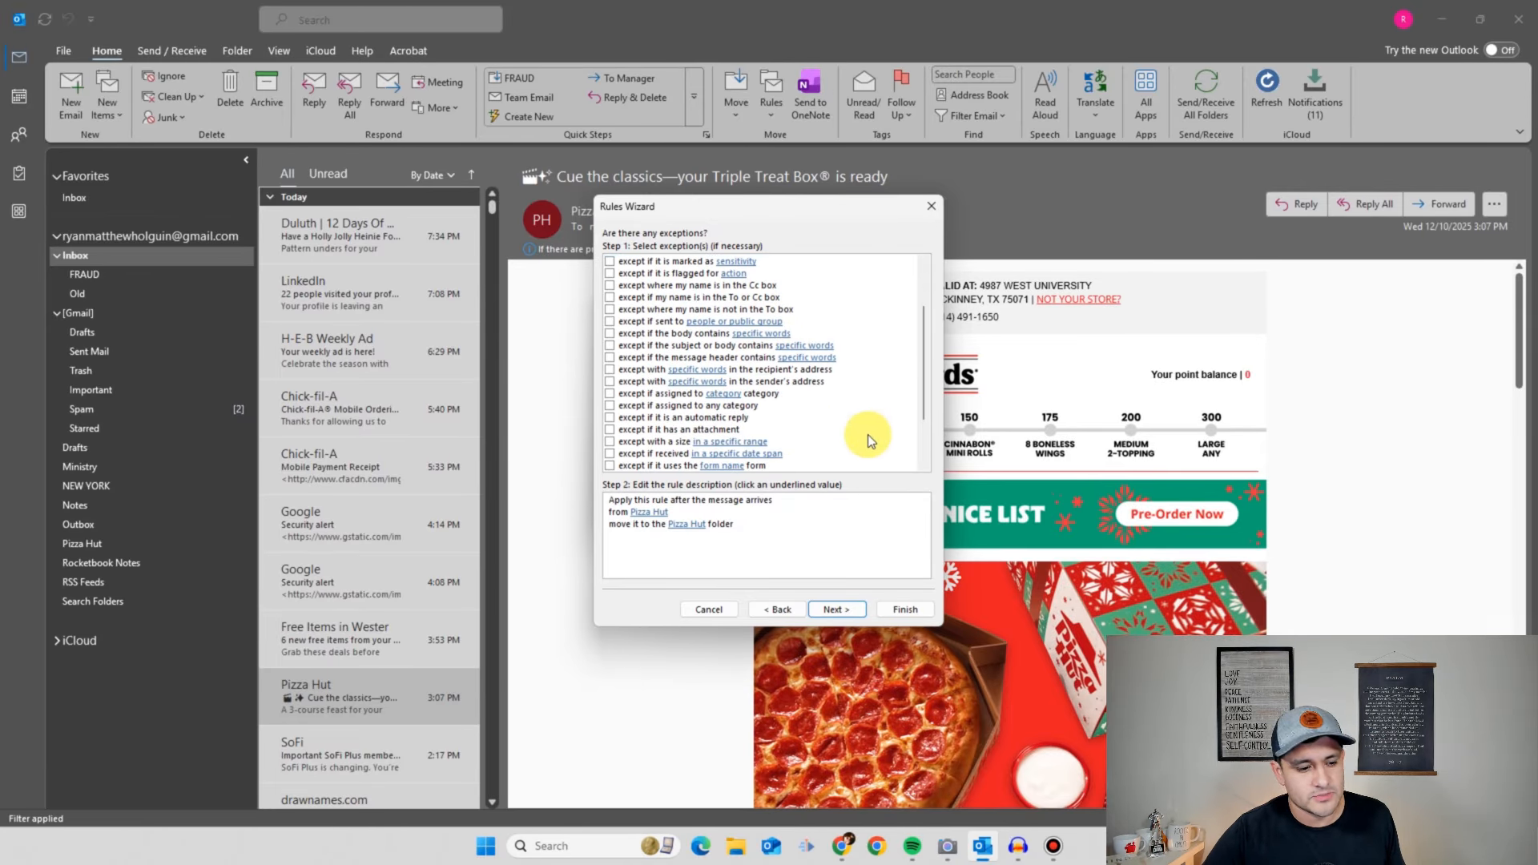
{"action": "scroll", "coordinate": [798, 406], "scroll_direction": "down", "scroll_amount": 2}
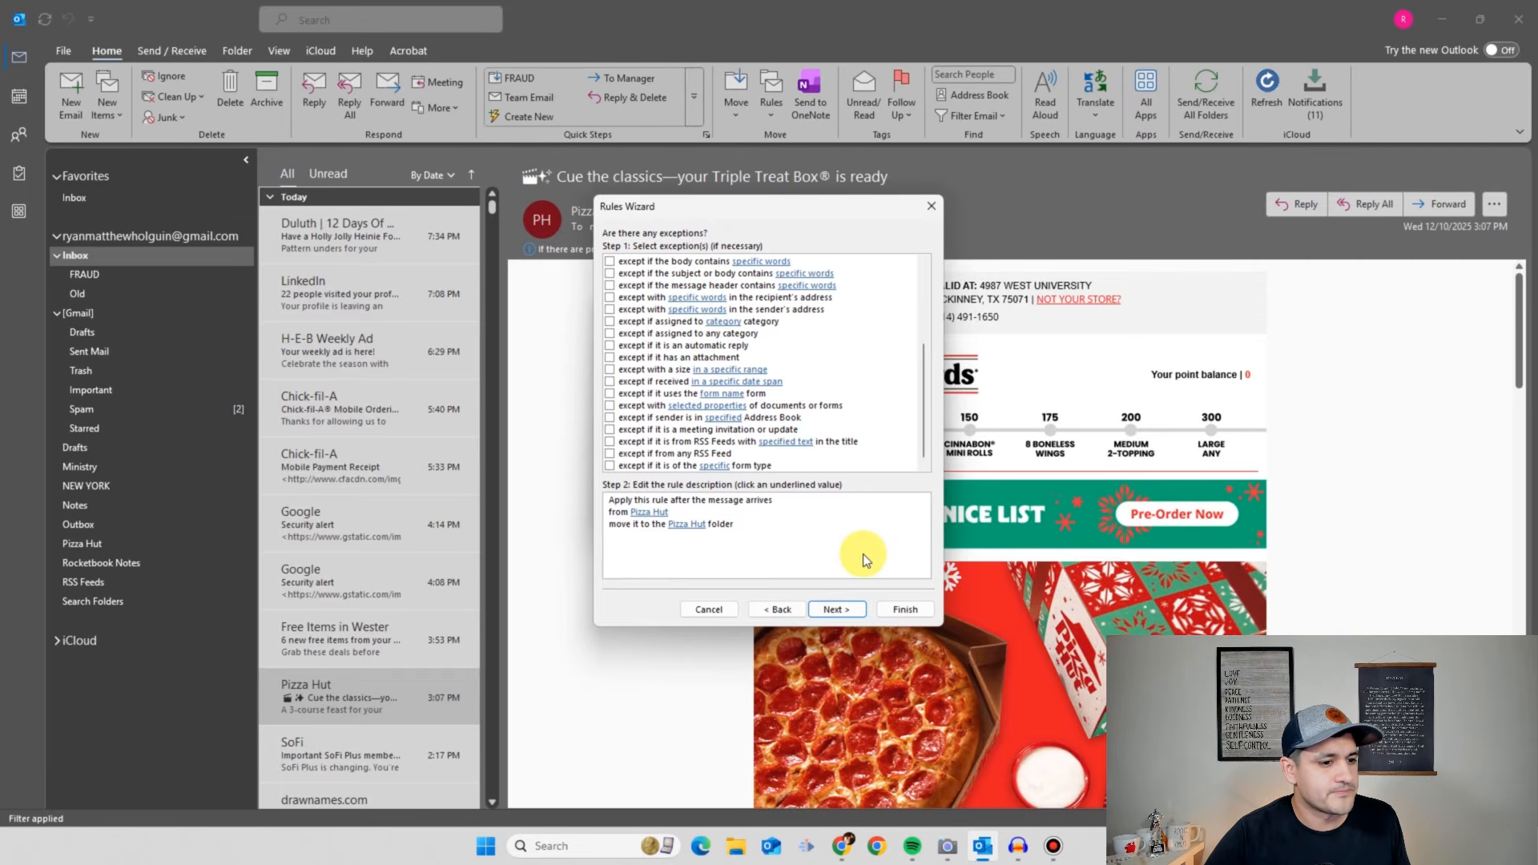
{"action": "left_click", "coordinate": [836, 609]}
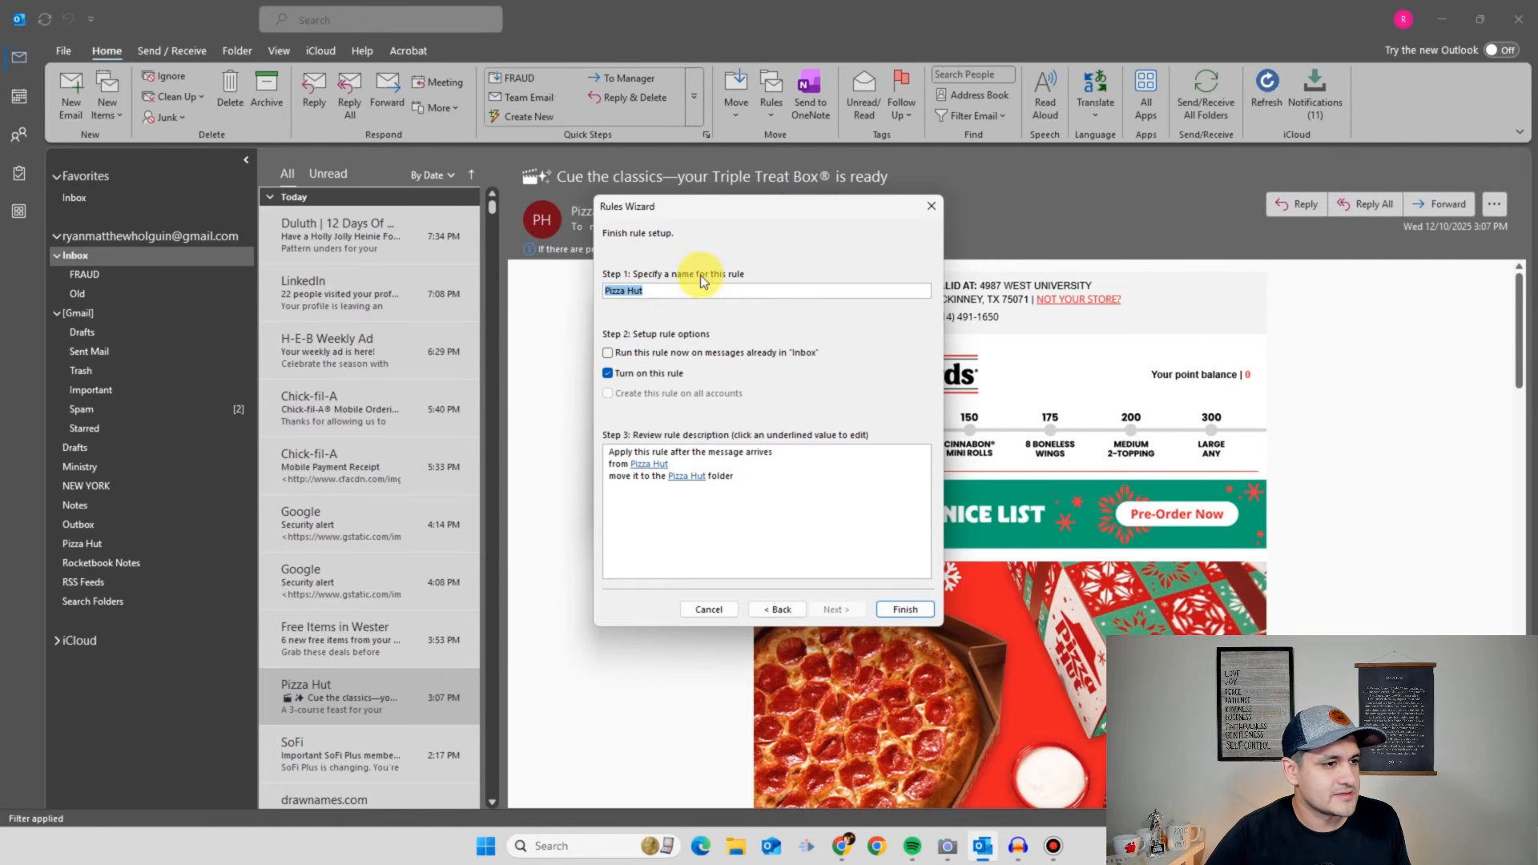
- Keep the name 'Pizza Hut', enable running it on existing Inbox messages, and finish
{"action": "left_click", "coordinate": [674, 293]}
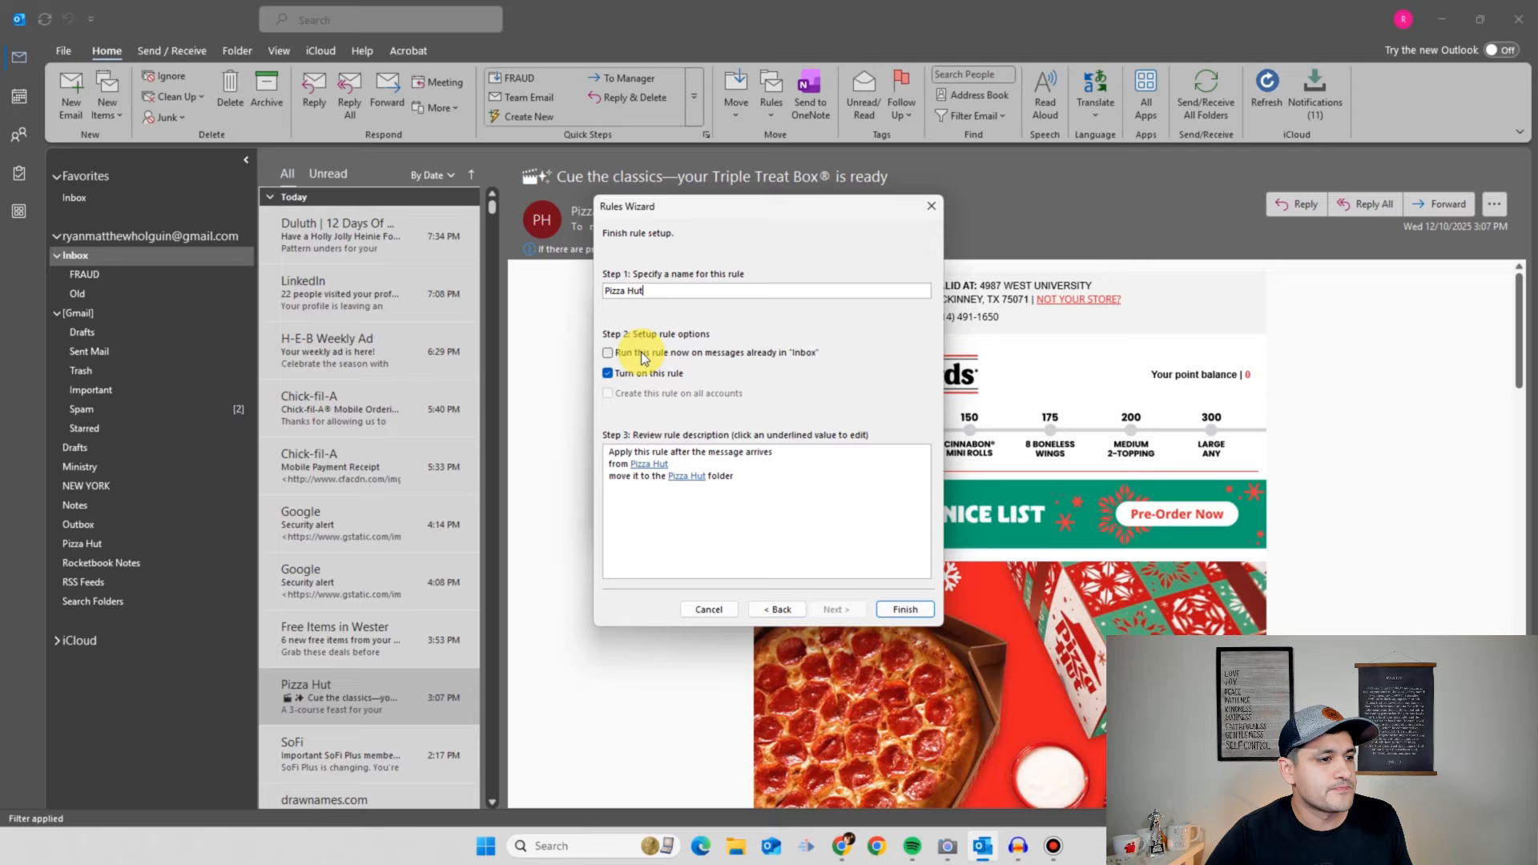
{"action": "left_click", "coordinate": [607, 354]}
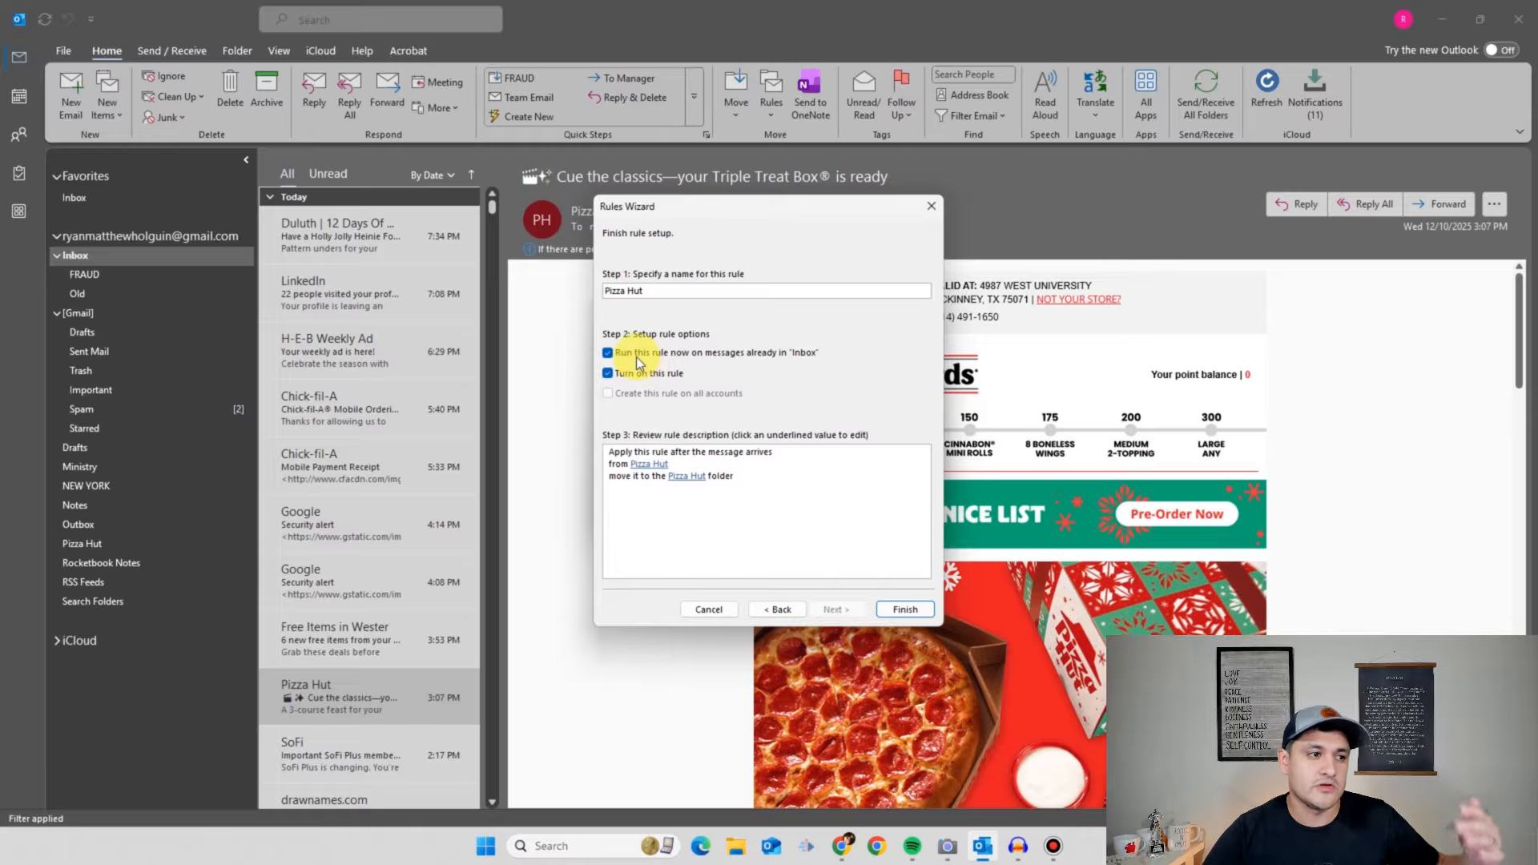
{"action": "left_click", "coordinate": [636, 354]}
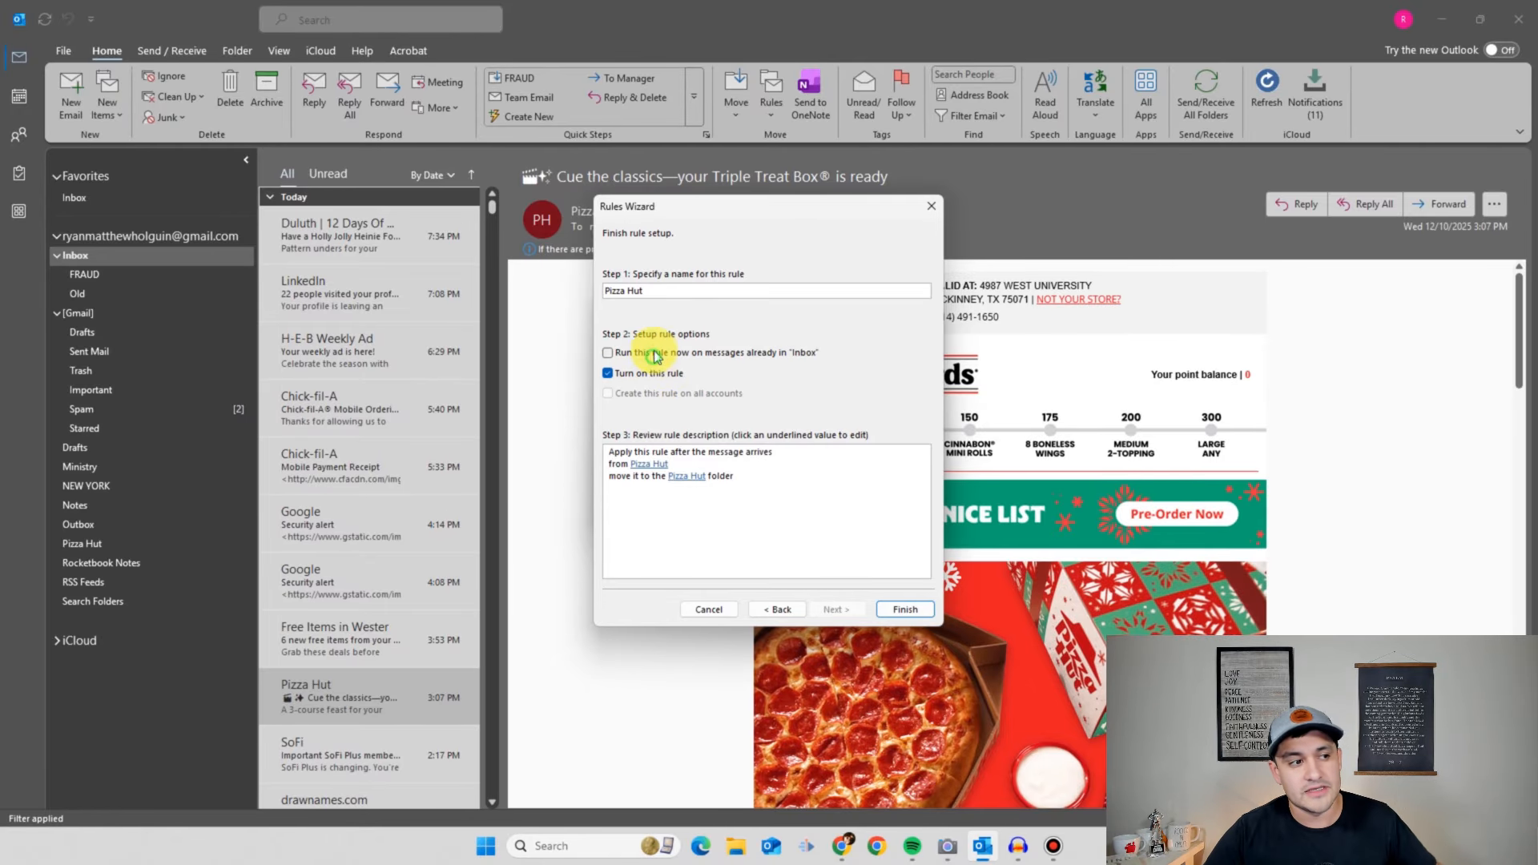
{"action": "left_click", "coordinate": [659, 357]}
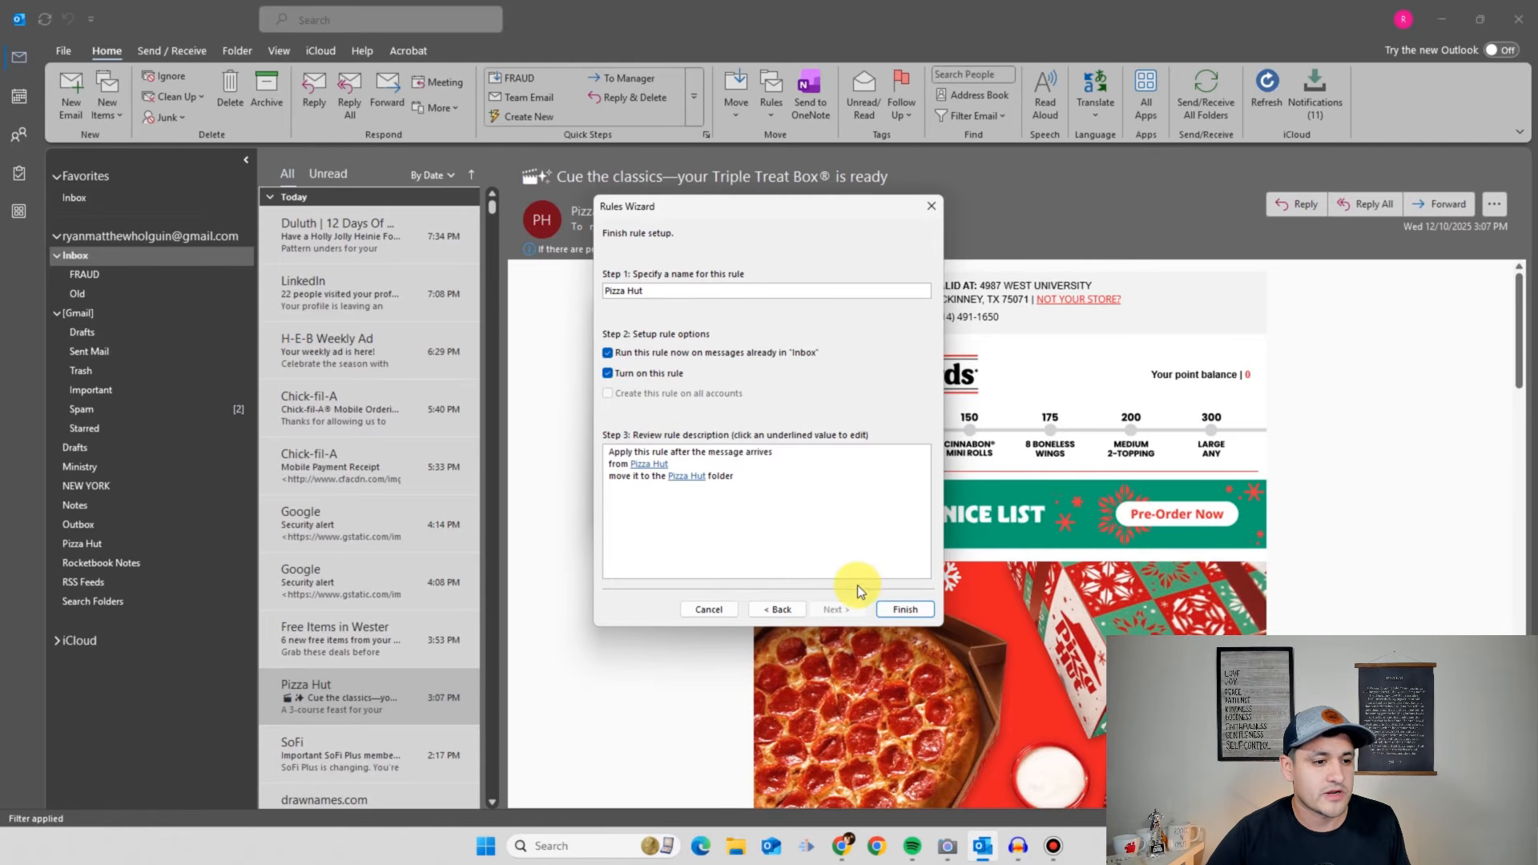
{"action": "left_click", "coordinate": [901, 610]}
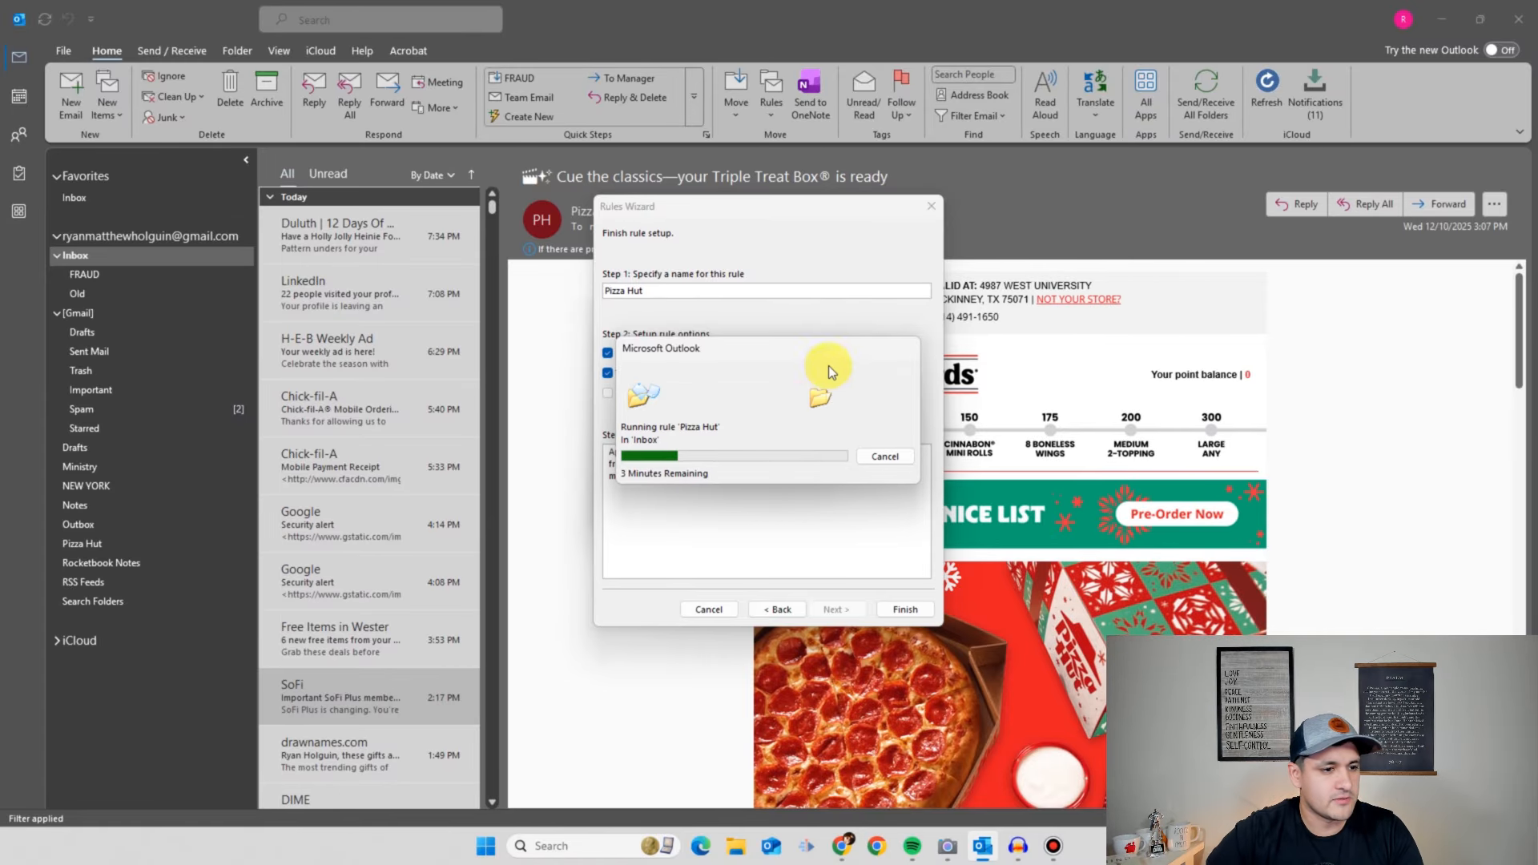
- Stop the rule run, review the emails in the Pizza Hut folder, then return to the Inbox
{"action": "left_click", "coordinate": [881, 456]}
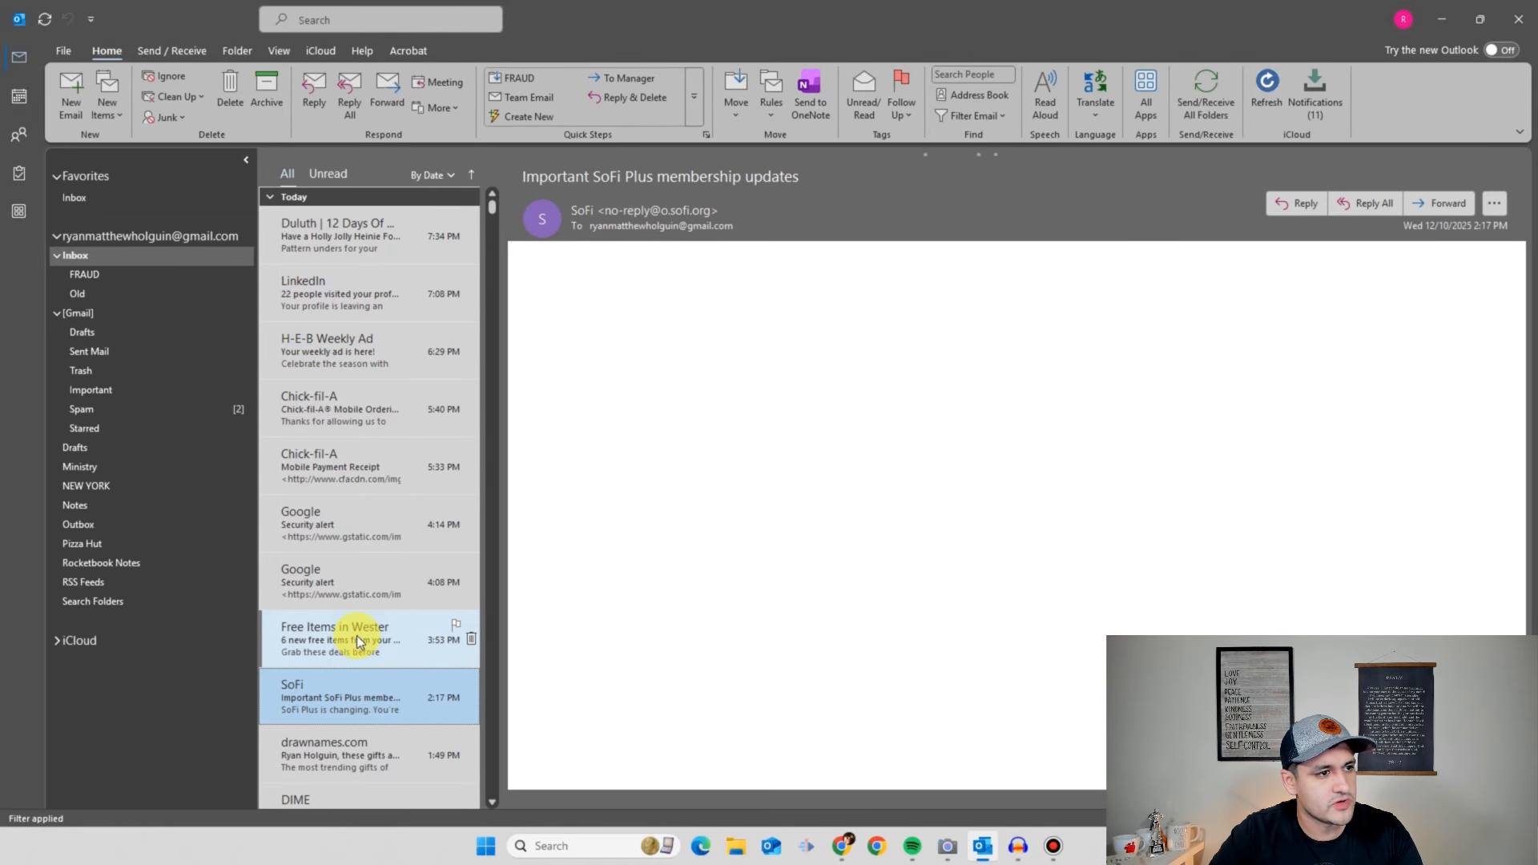
{"action": "left_click", "coordinate": [348, 199]}
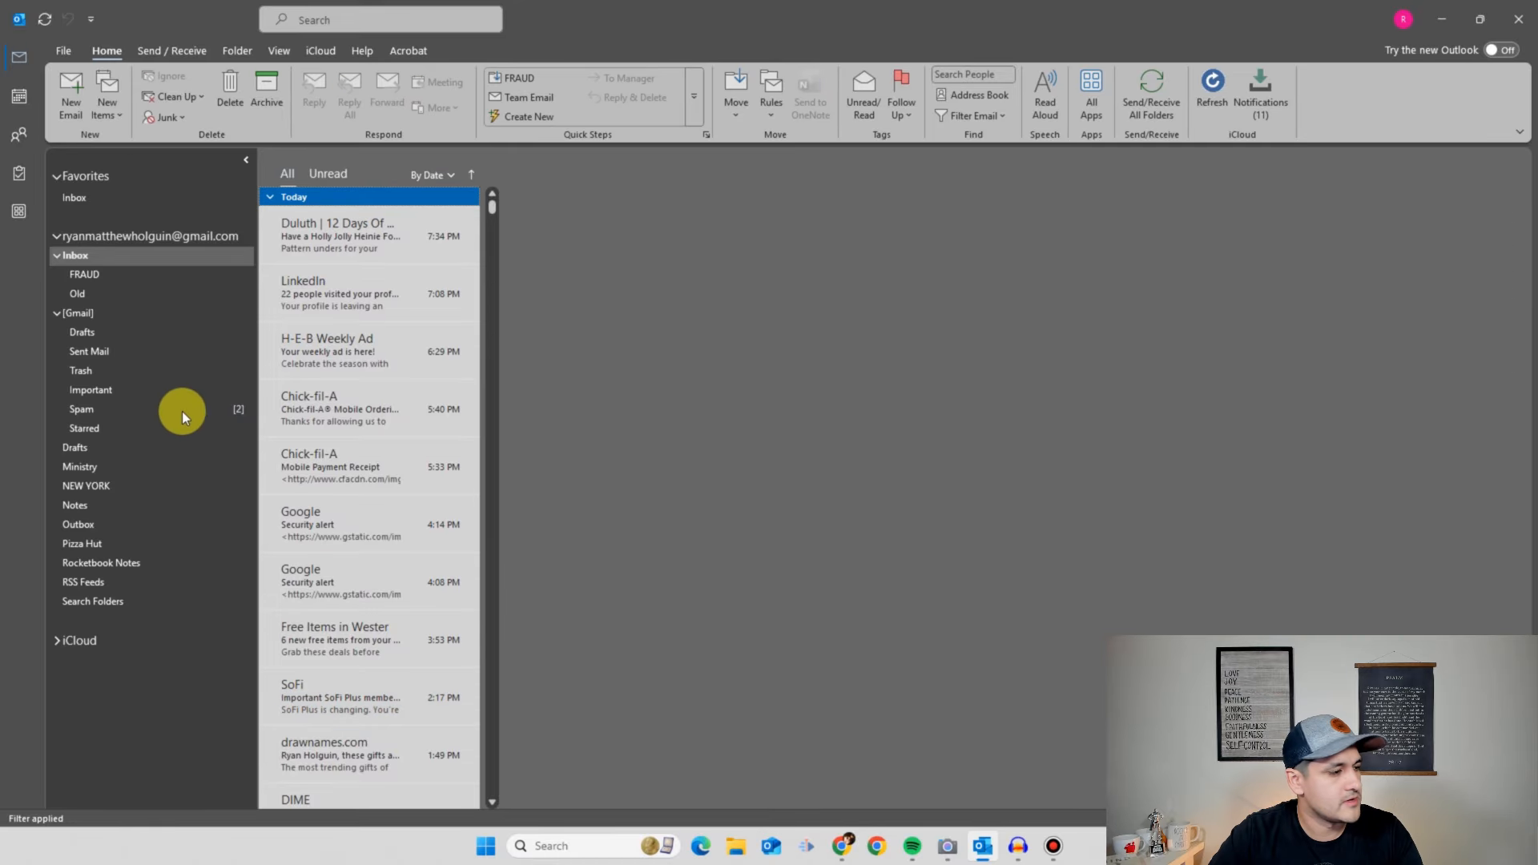
{"action": "left_click", "coordinate": [126, 542]}
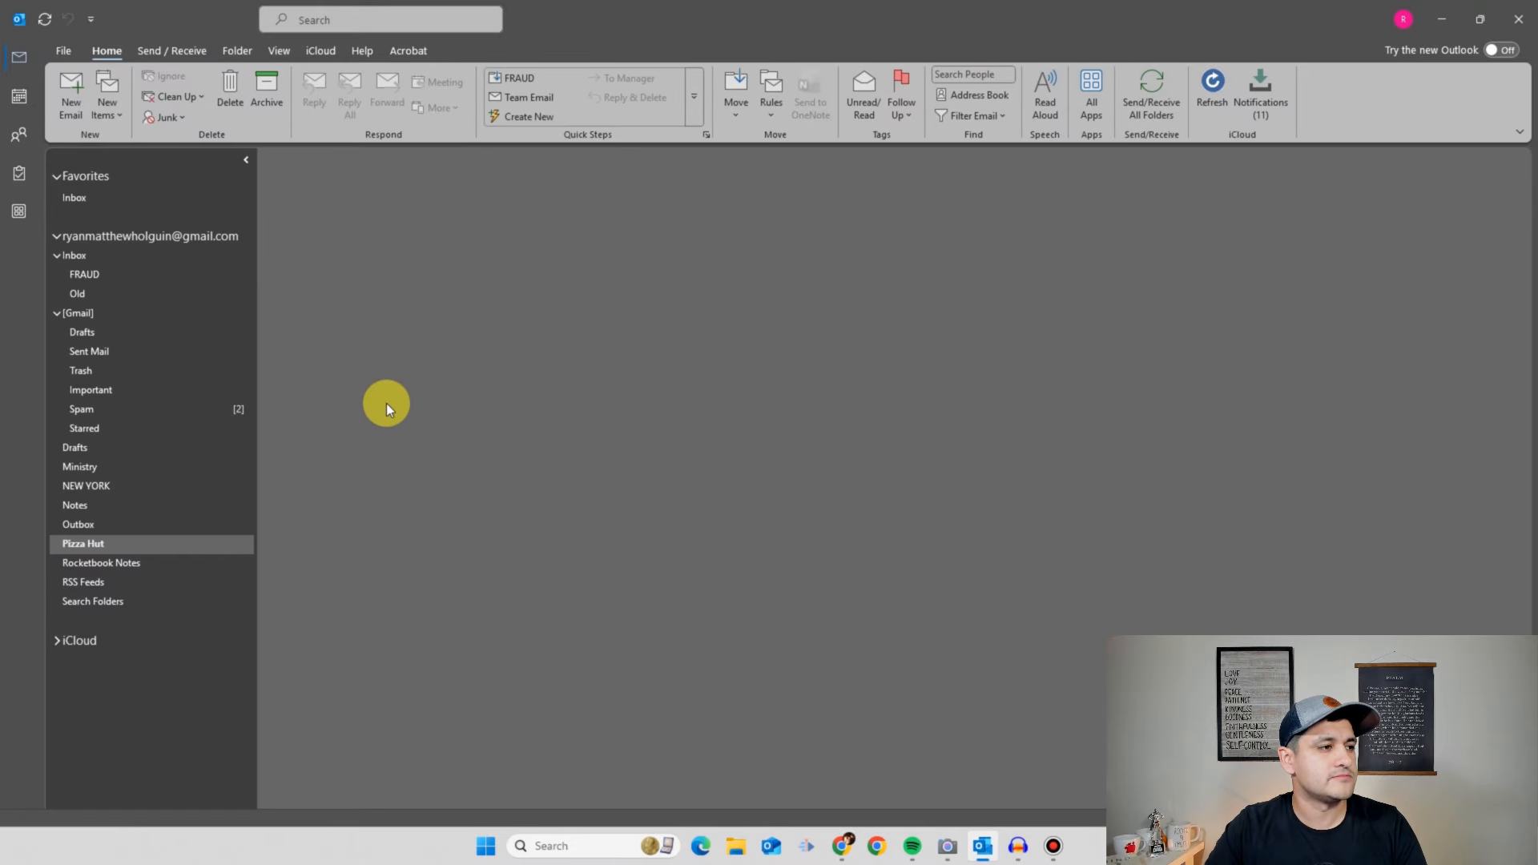
{"action": "left_click", "coordinate": [96, 543]}
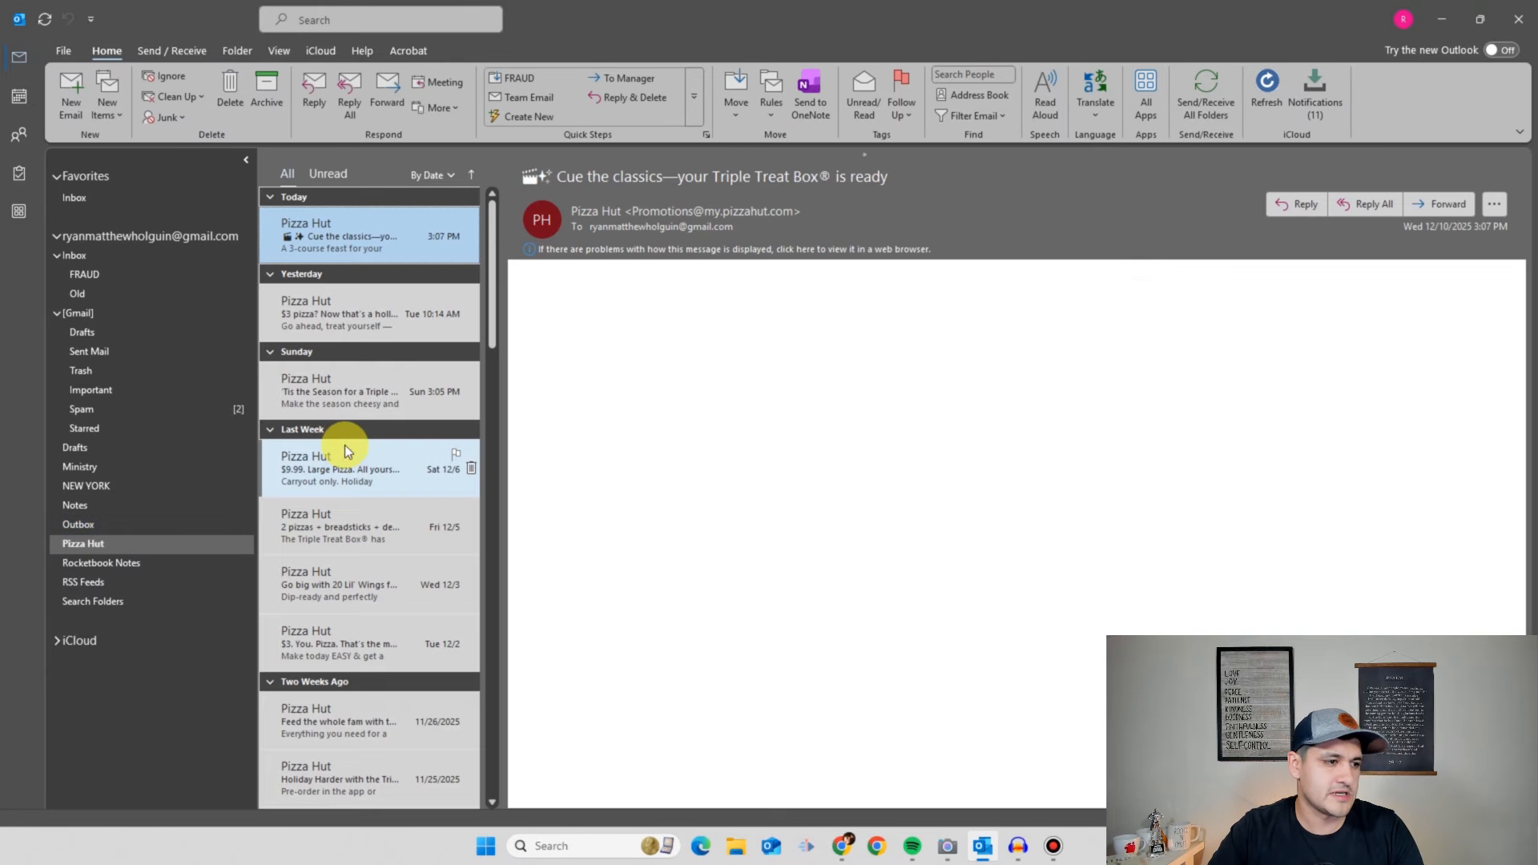
{"action": "scroll", "coordinate": [395, 460], "scroll_direction": "down", "scroll_amount": 8}
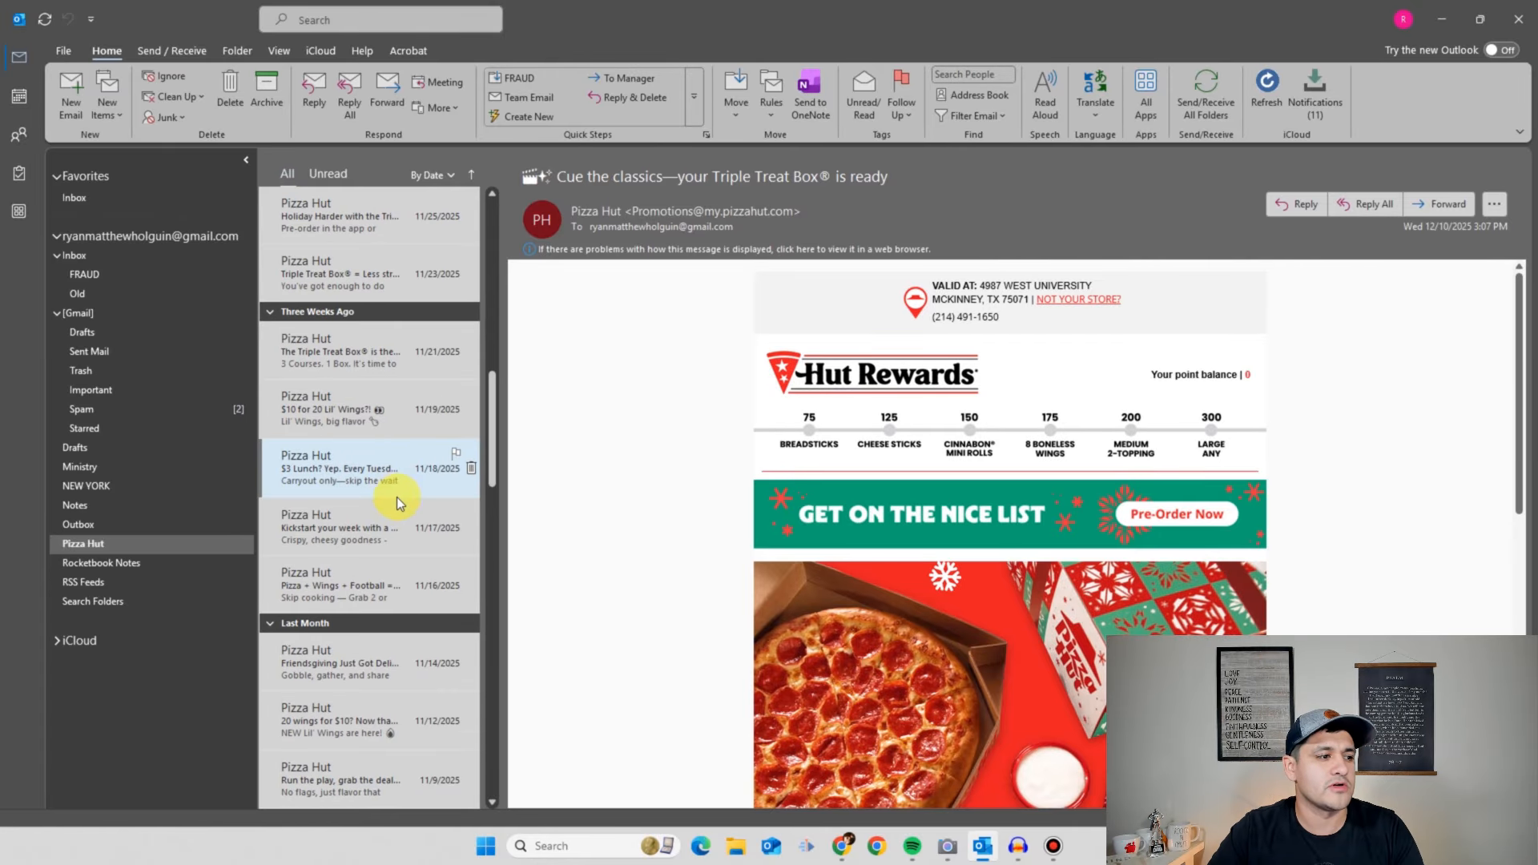
{"action": "scroll", "coordinate": [384, 507], "scroll_direction": "down", "scroll_amount": 5}
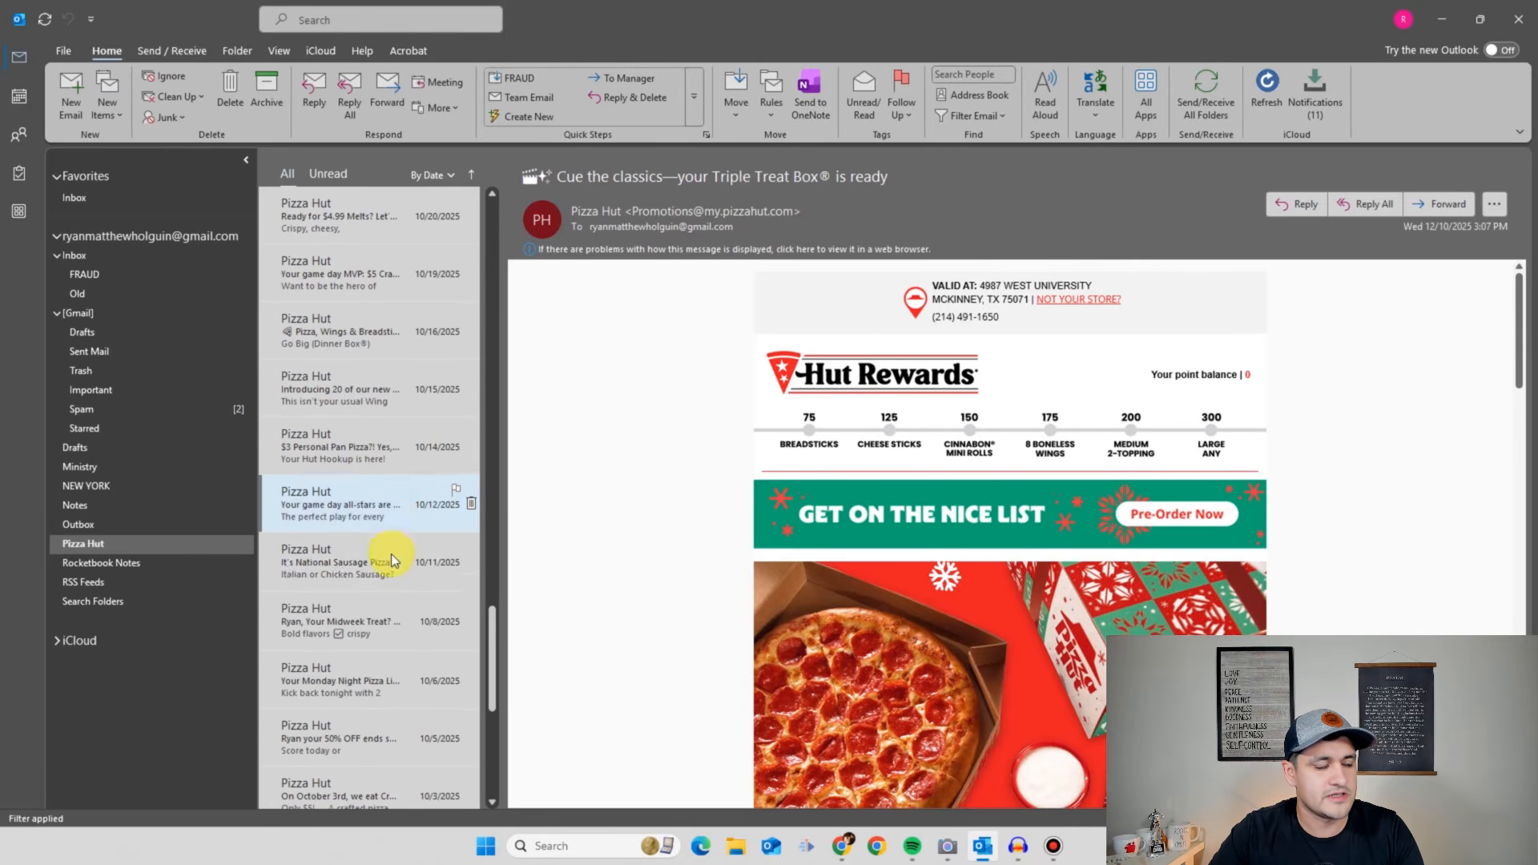
{"action": "scroll", "coordinate": [392, 537], "scroll_direction": "up", "scroll_amount": 7}
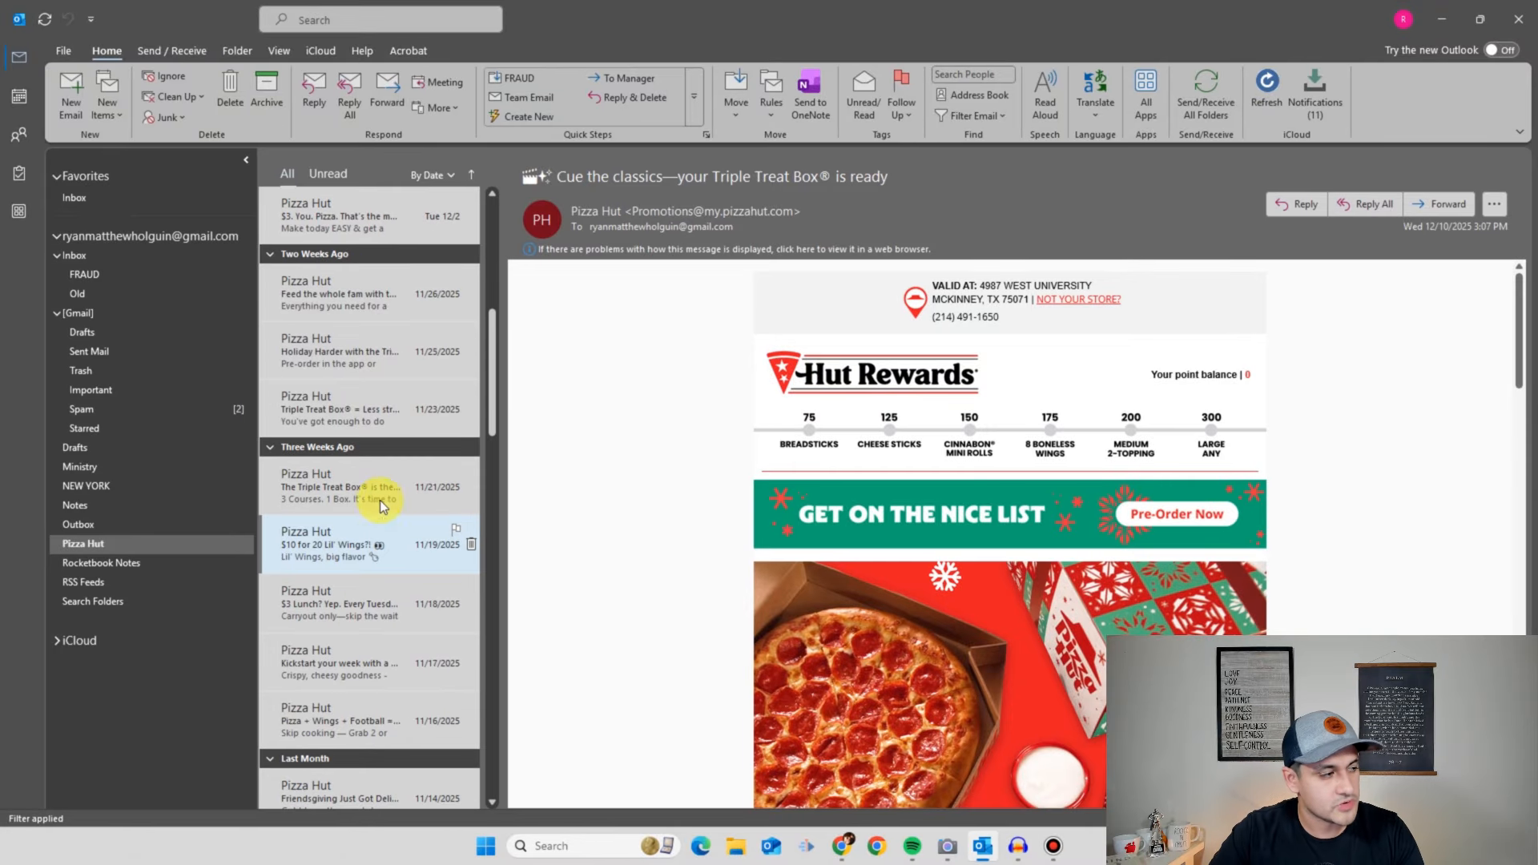
{"action": "scroll", "coordinate": [460, 407], "scroll_direction": "up", "scroll_amount": 5}
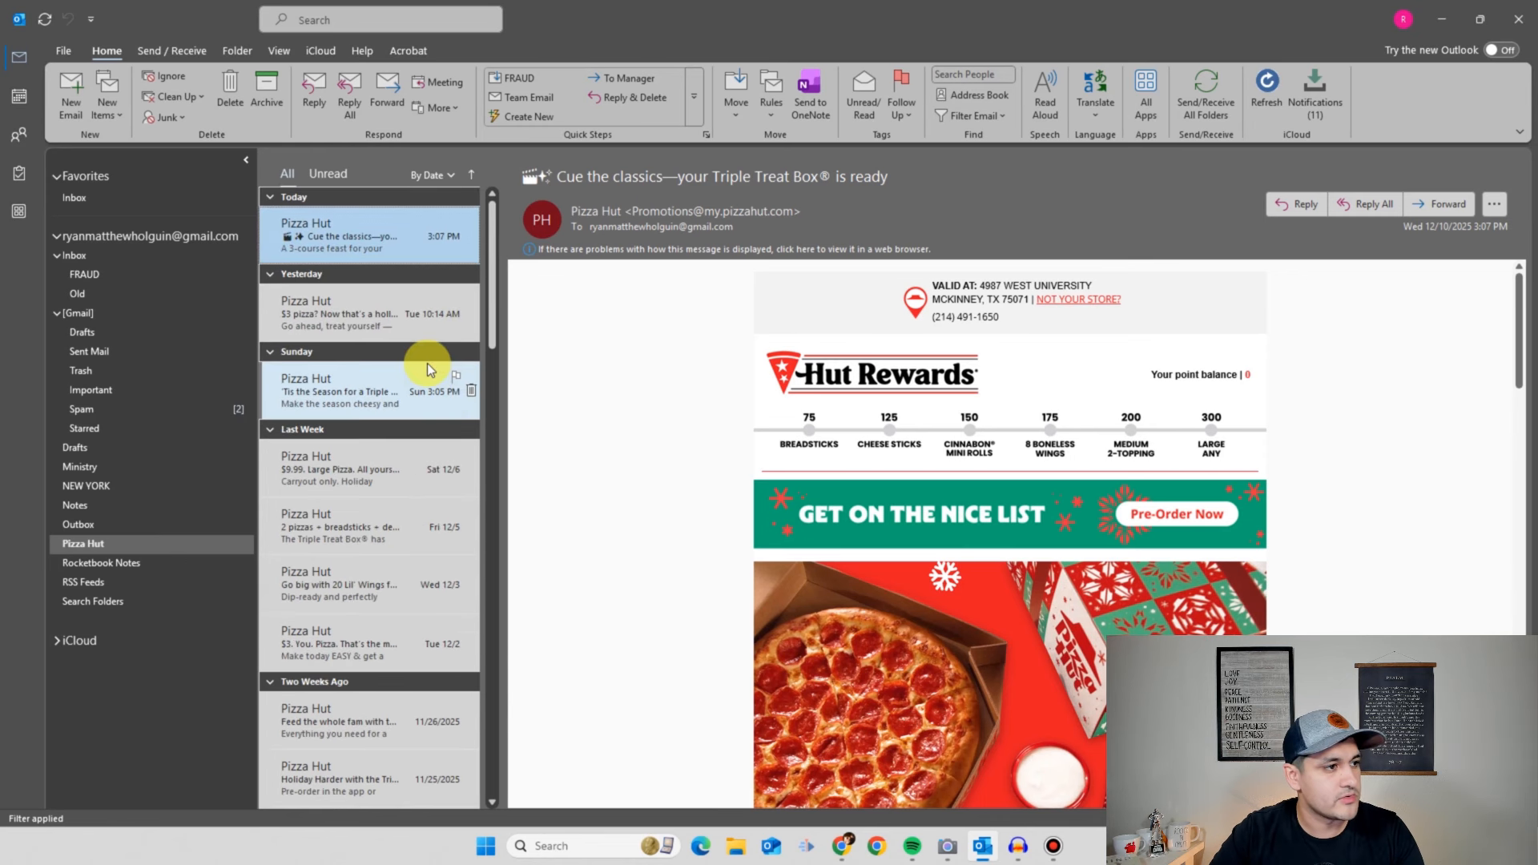
{"action": "left_click", "coordinate": [117, 257]}
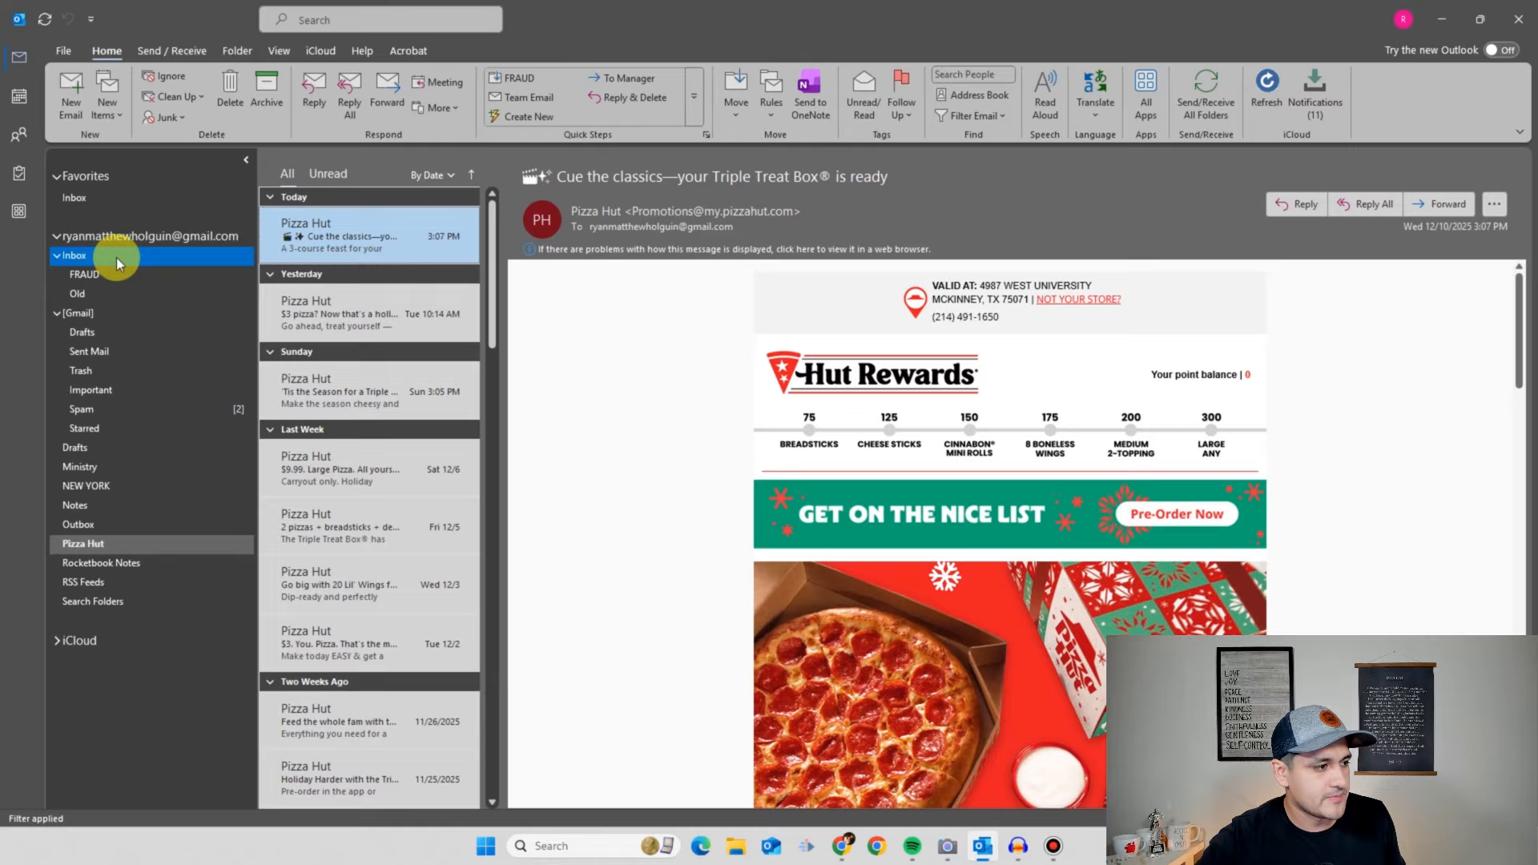
- Create a new subfolder named 'Wife' inside the Inbox
{"action": "right_click", "coordinate": [117, 257]}
{"action": "left_click", "coordinate": [164, 294]}
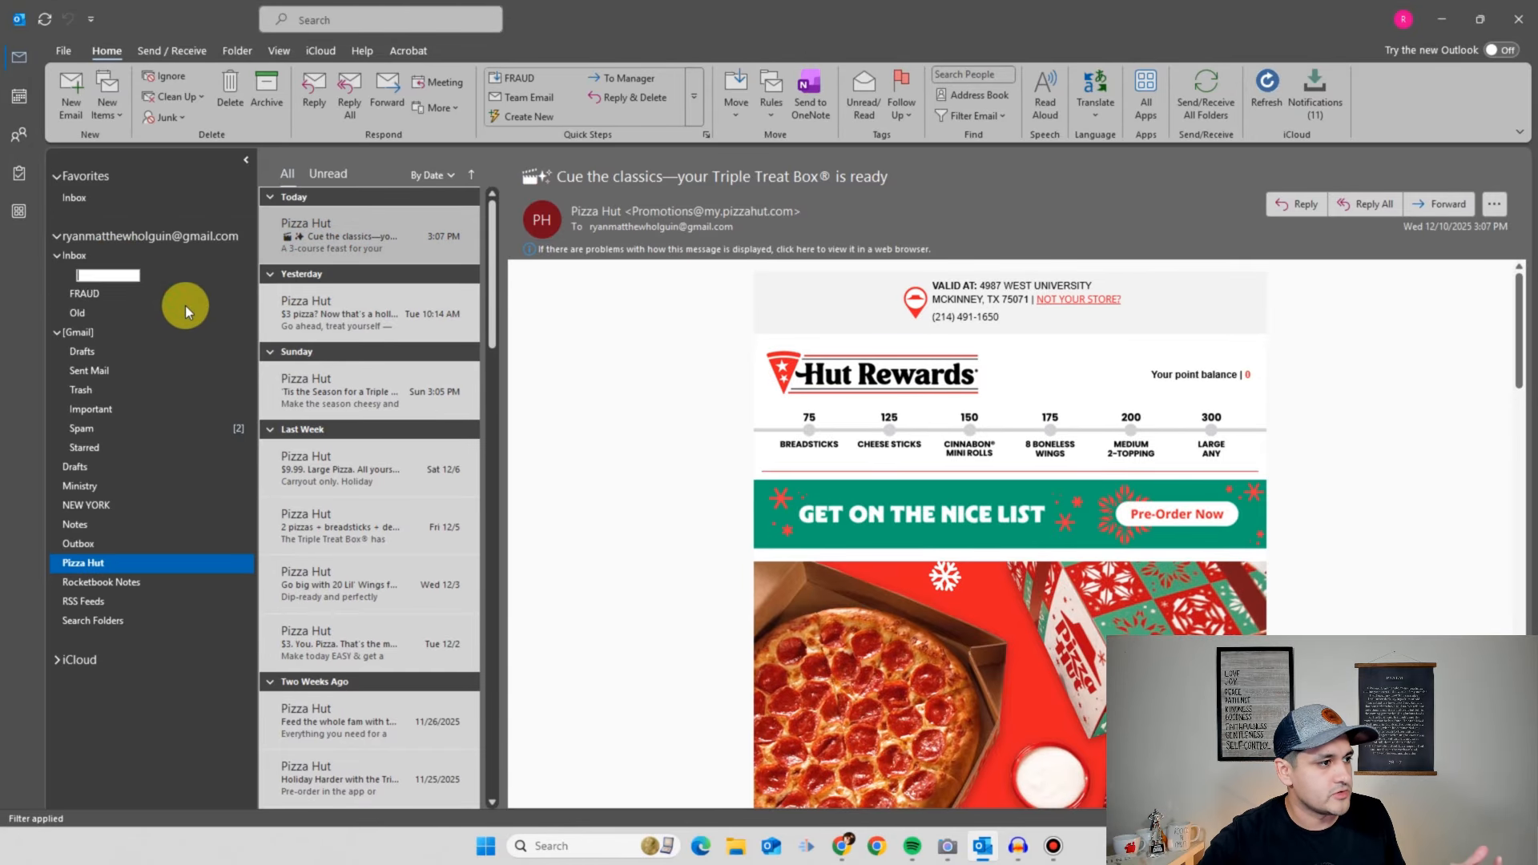
{"action": "type", "text": "Wife"}
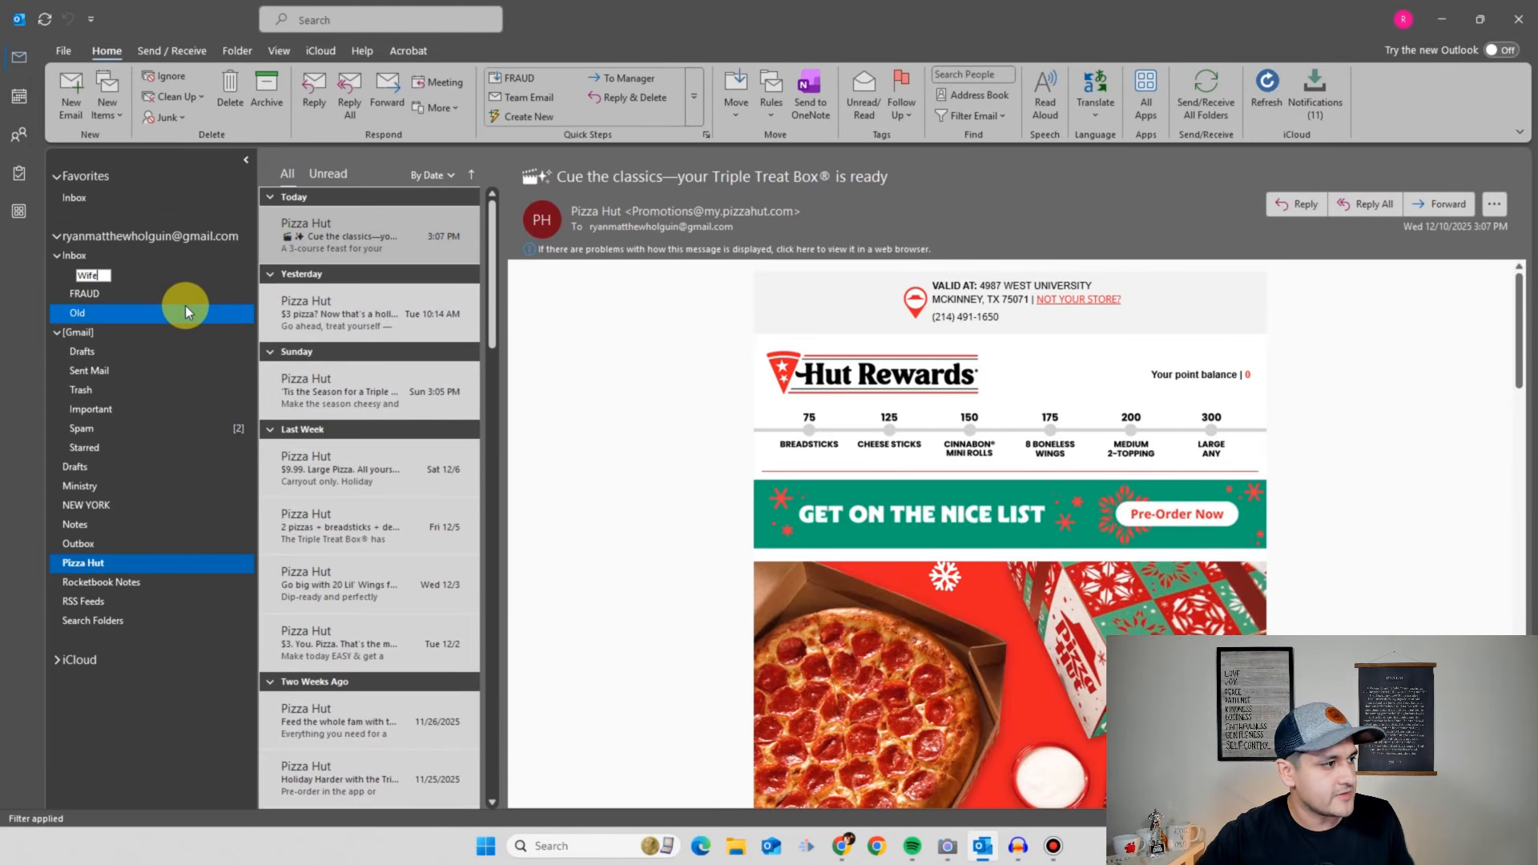
{"action": "key", "text": "Return"}
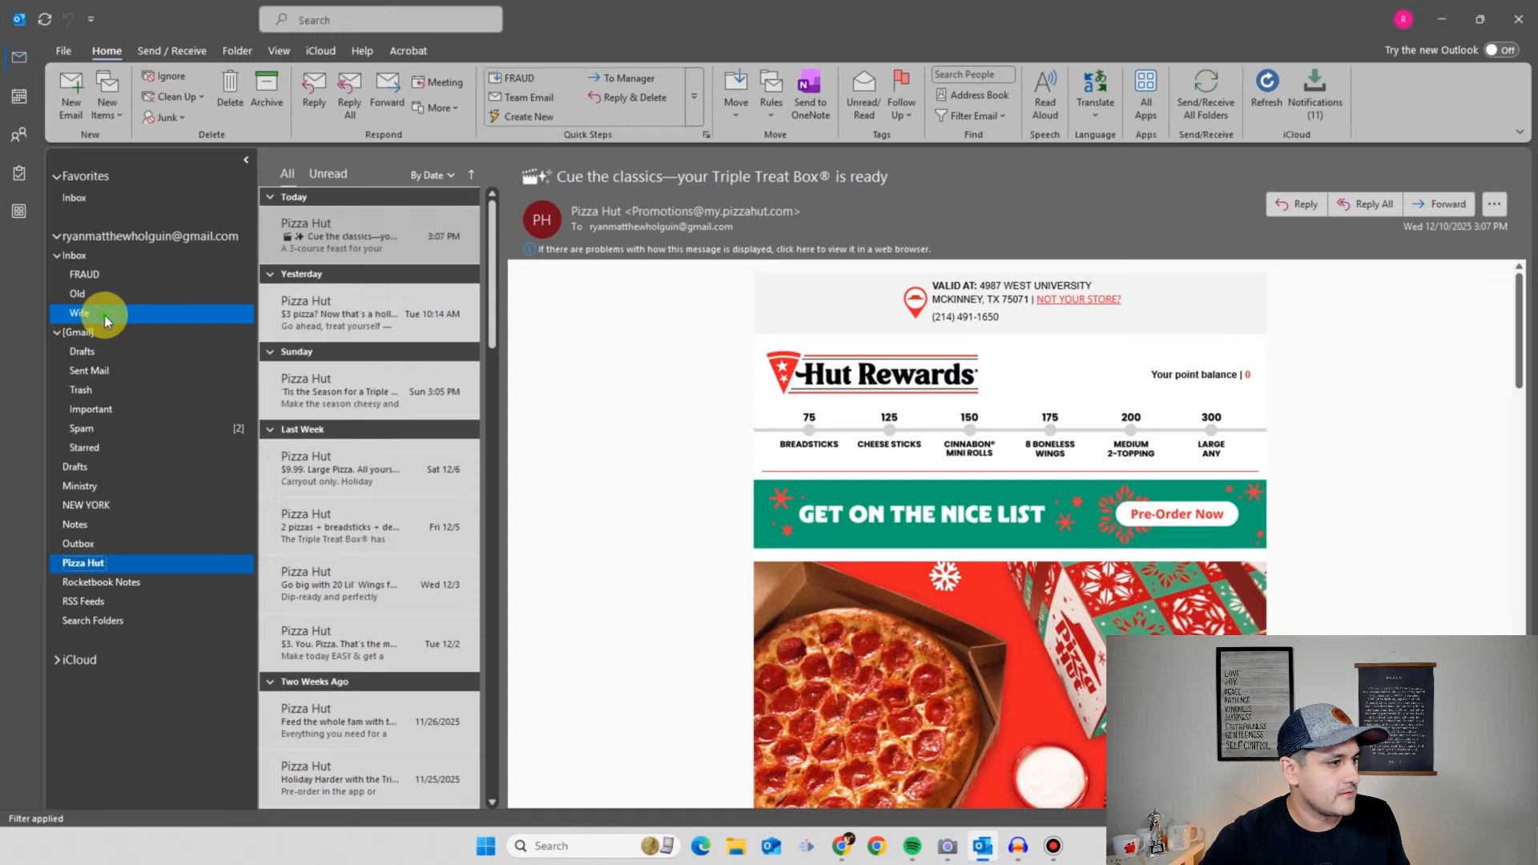
- Check that the Wife folder is empty, then go back to the Inbox messages
{"action": "left_click", "coordinate": [103, 313]}
{"action": "left_click", "coordinate": [93, 258]}
{"action": "left_click", "coordinate": [95, 314]}
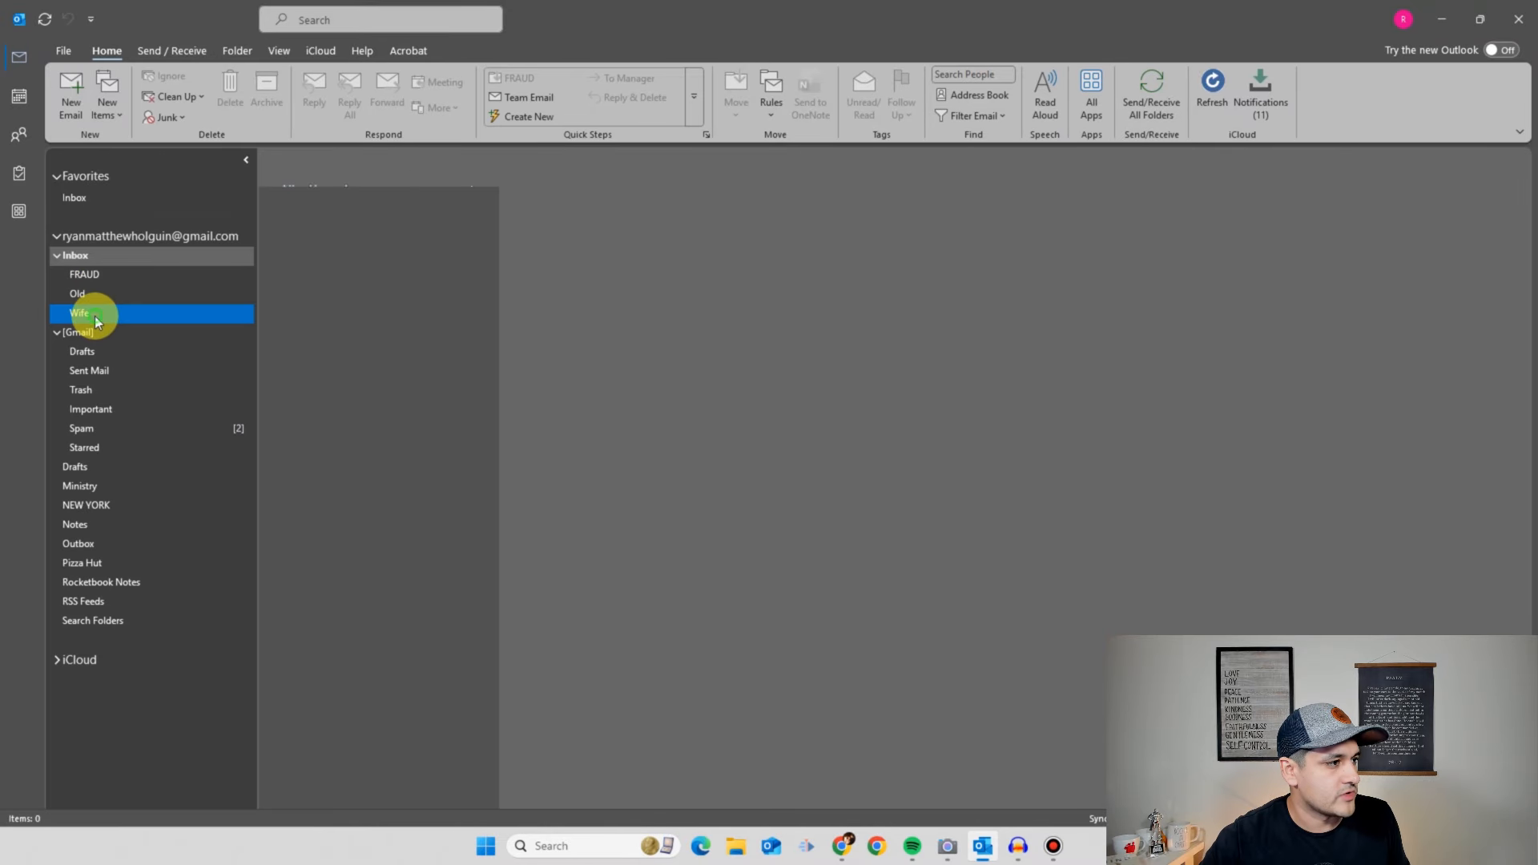
{"action": "left_click", "coordinate": [91, 256]}
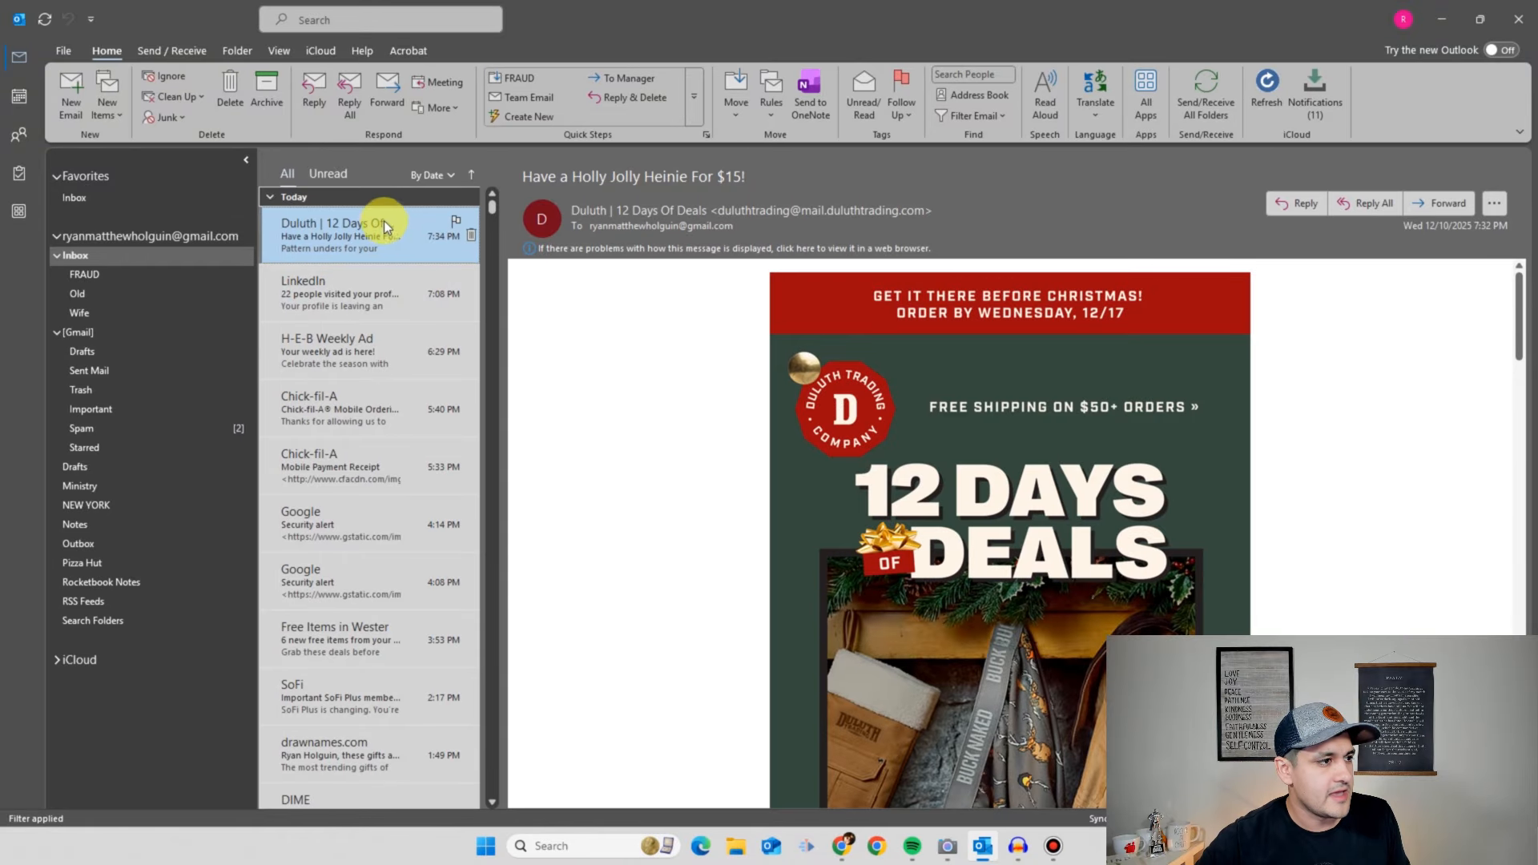
{"action": "left_click", "coordinate": [378, 198]}
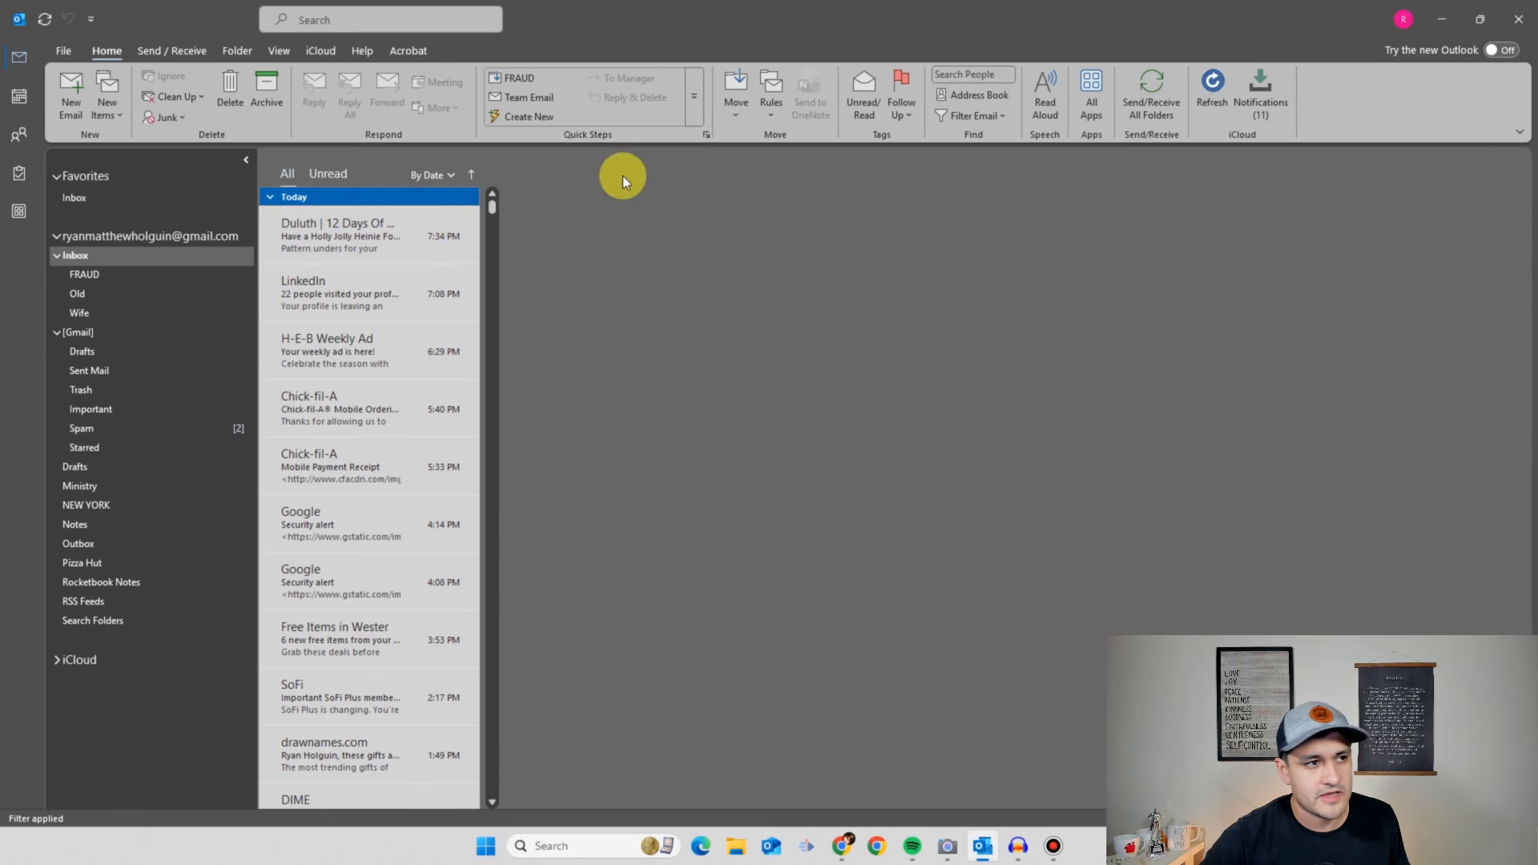
{"action": "left_click", "coordinate": [774, 108]}
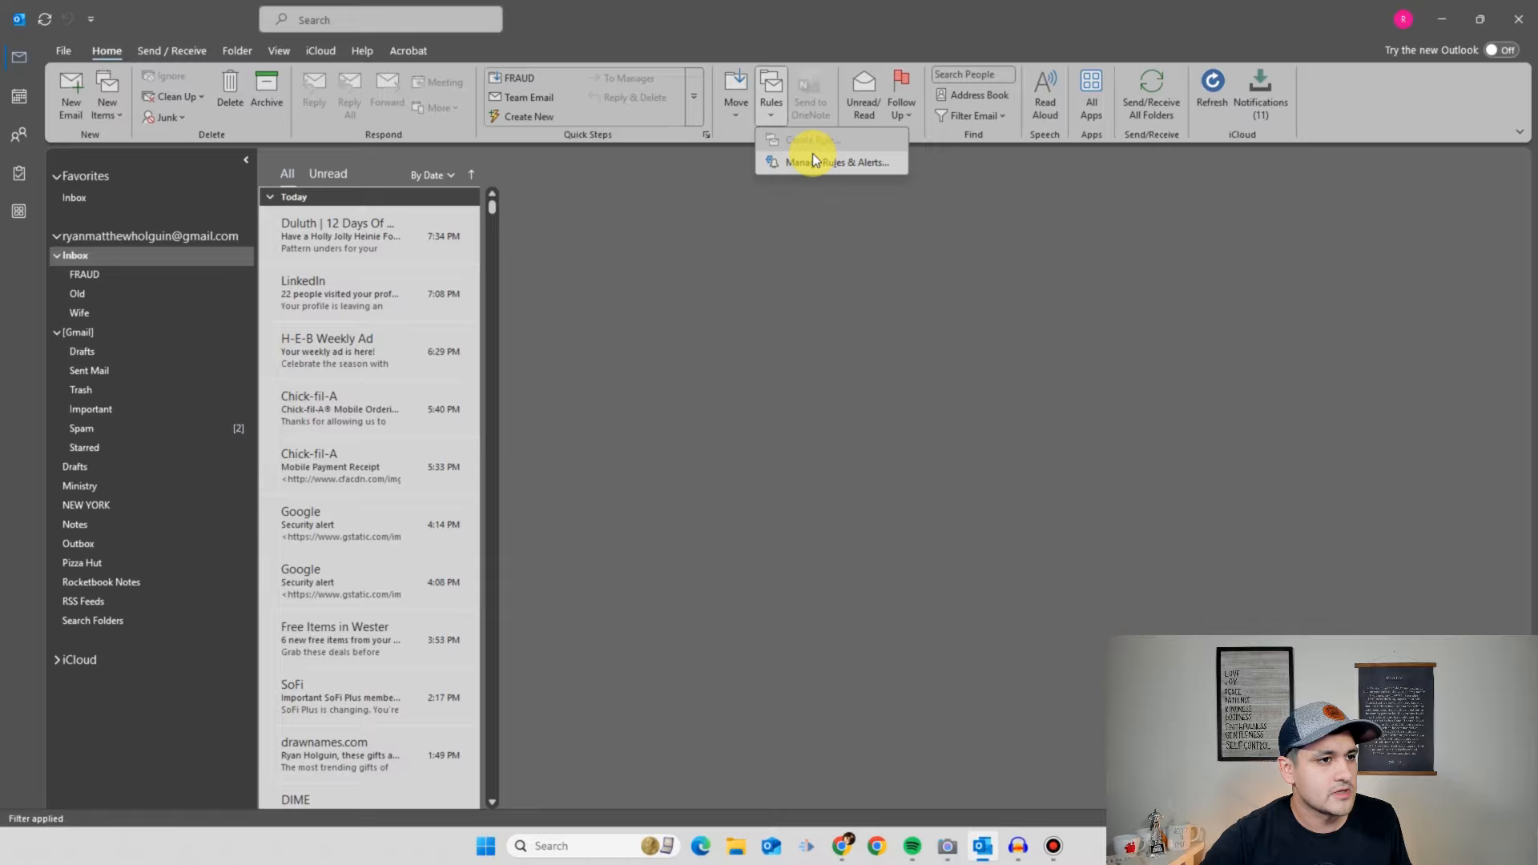
- Open Rules > Manage Rules & Alerts
{"action": "left_click", "coordinate": [338, 197]}
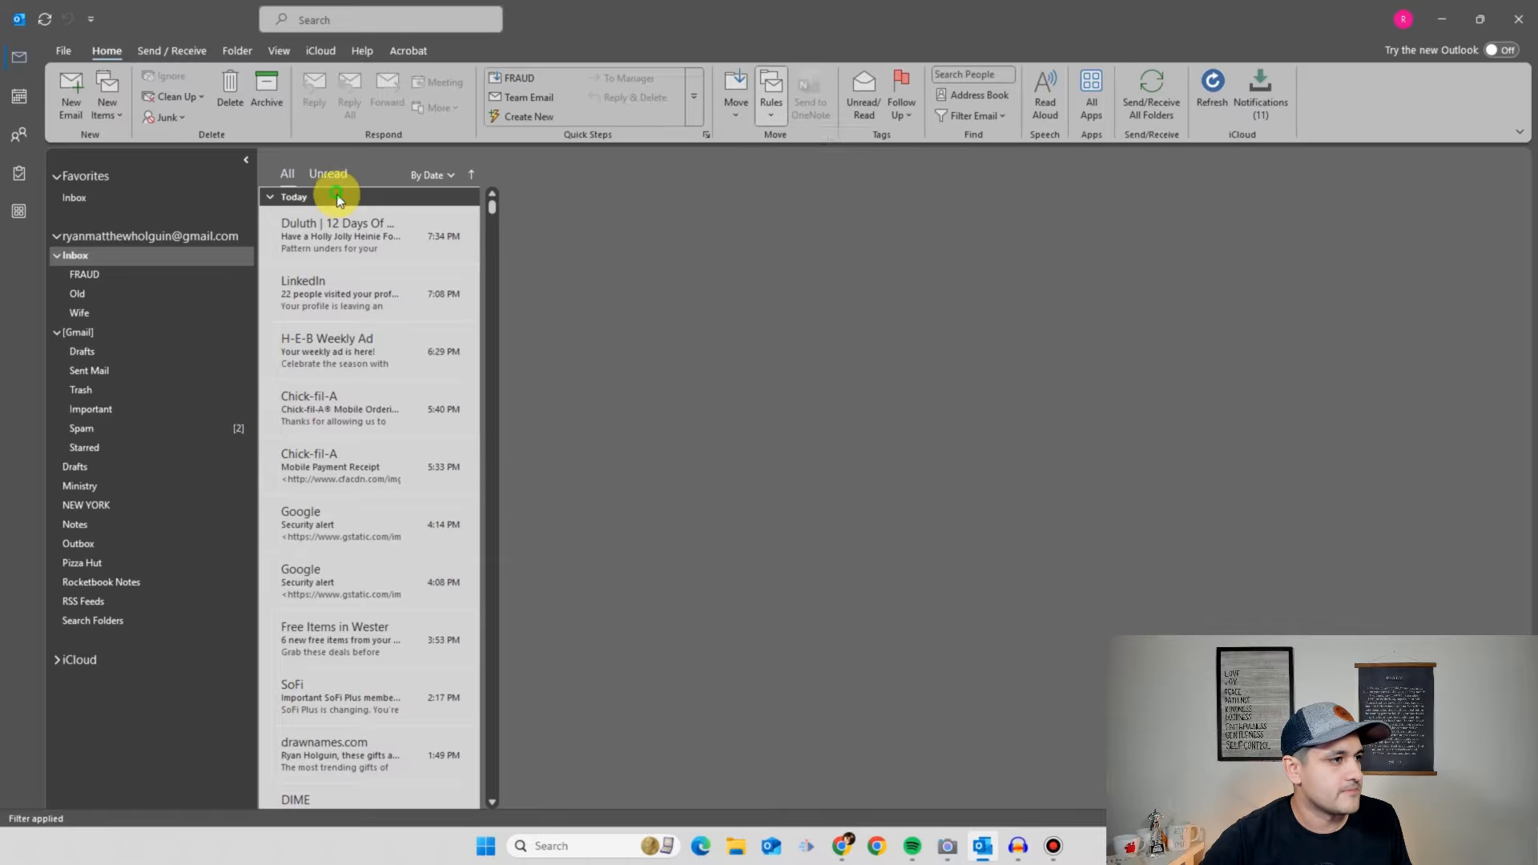
{"action": "left_click", "coordinate": [774, 114]}
{"action": "left_click", "coordinate": [807, 155]}
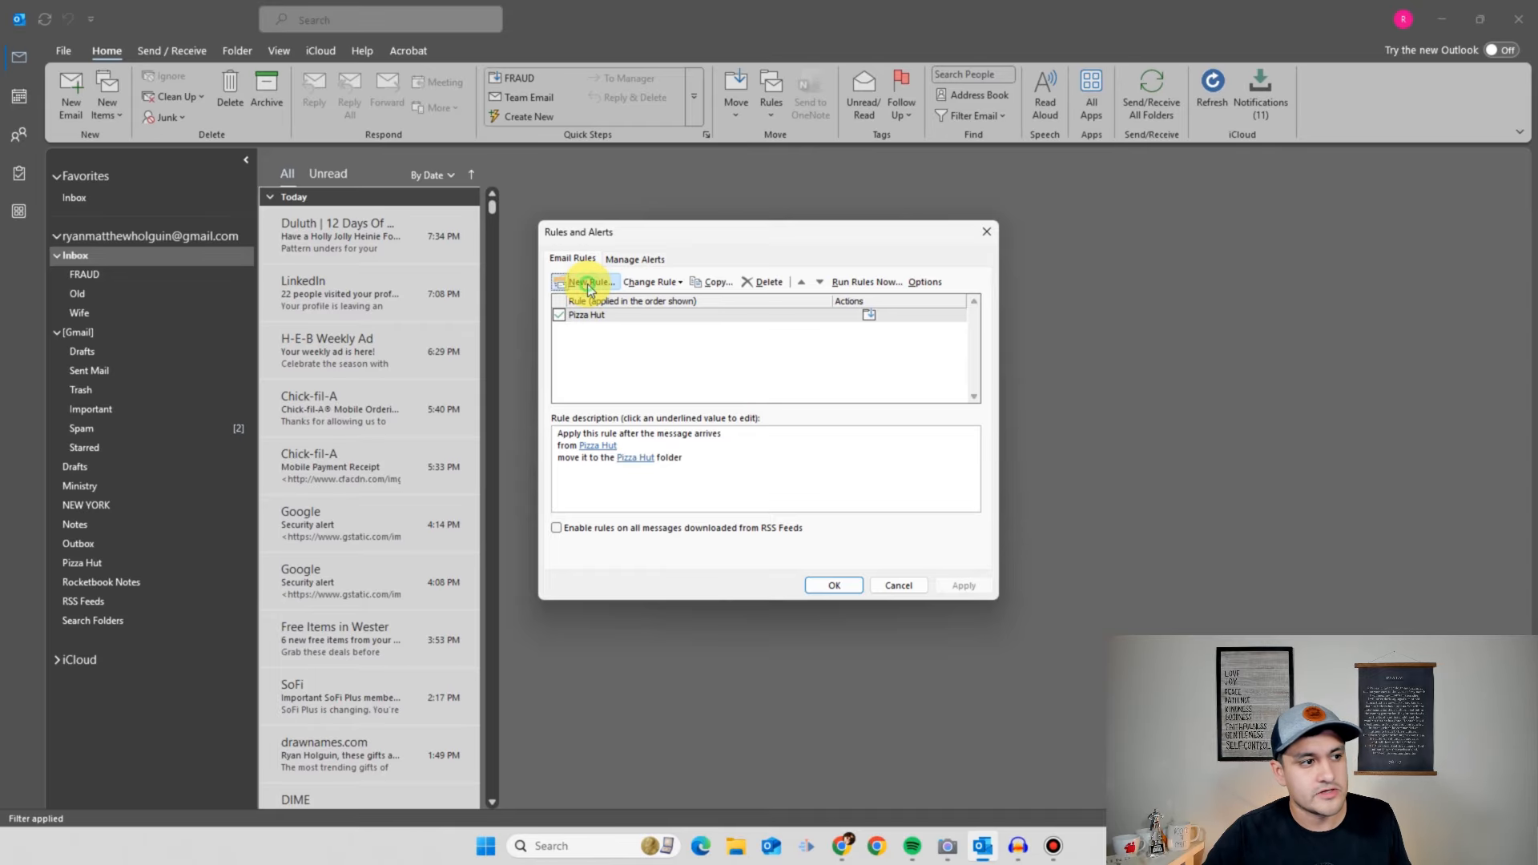
- Start a new rule, try looking up the sender in contacts, then cancel it
{"action": "left_click", "coordinate": [588, 284]}
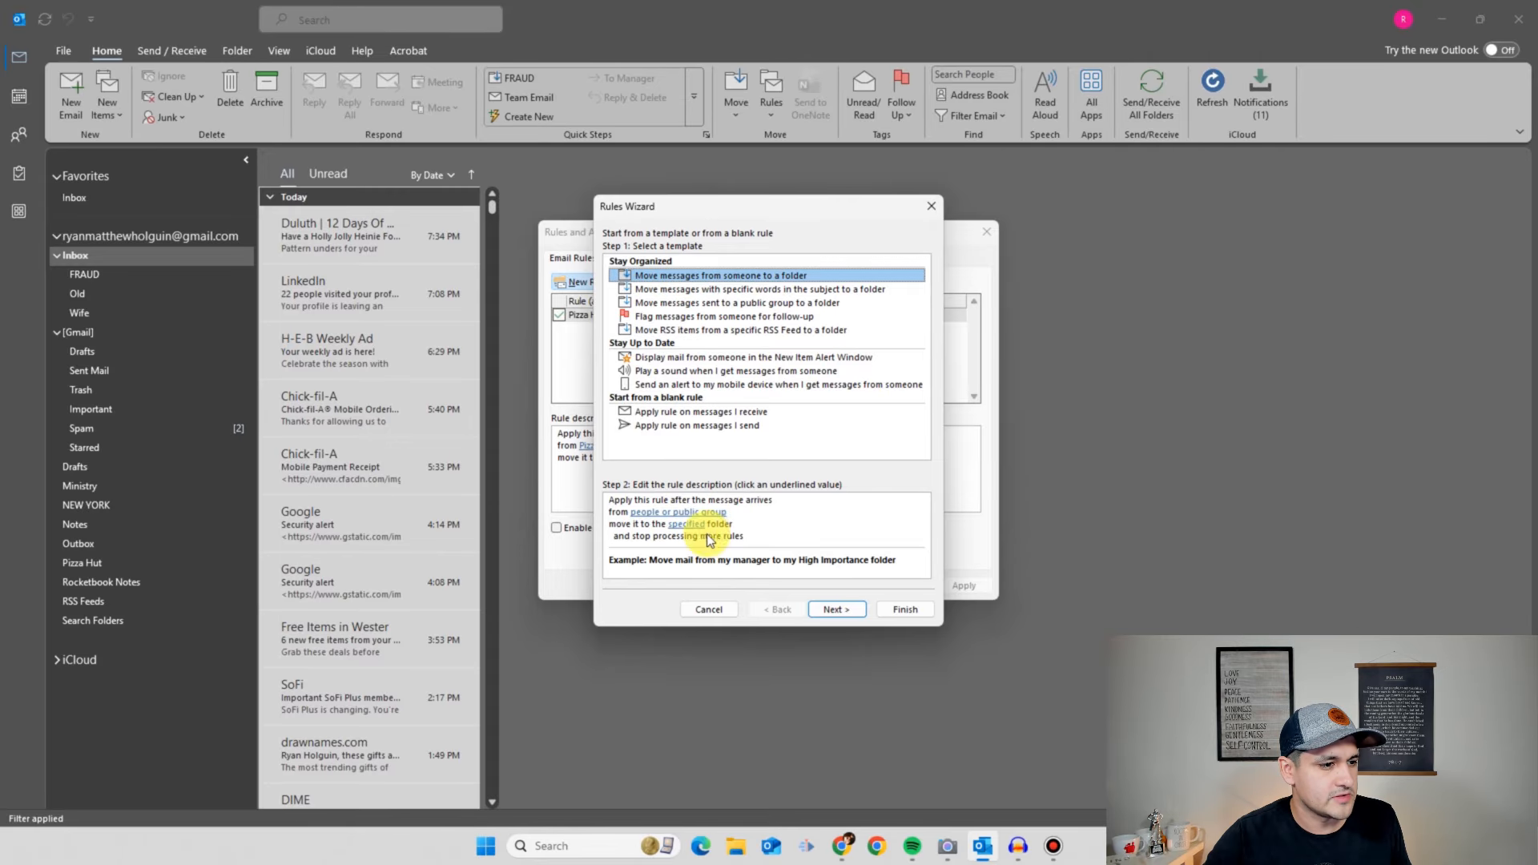
{"action": "left_click", "coordinate": [657, 513]}
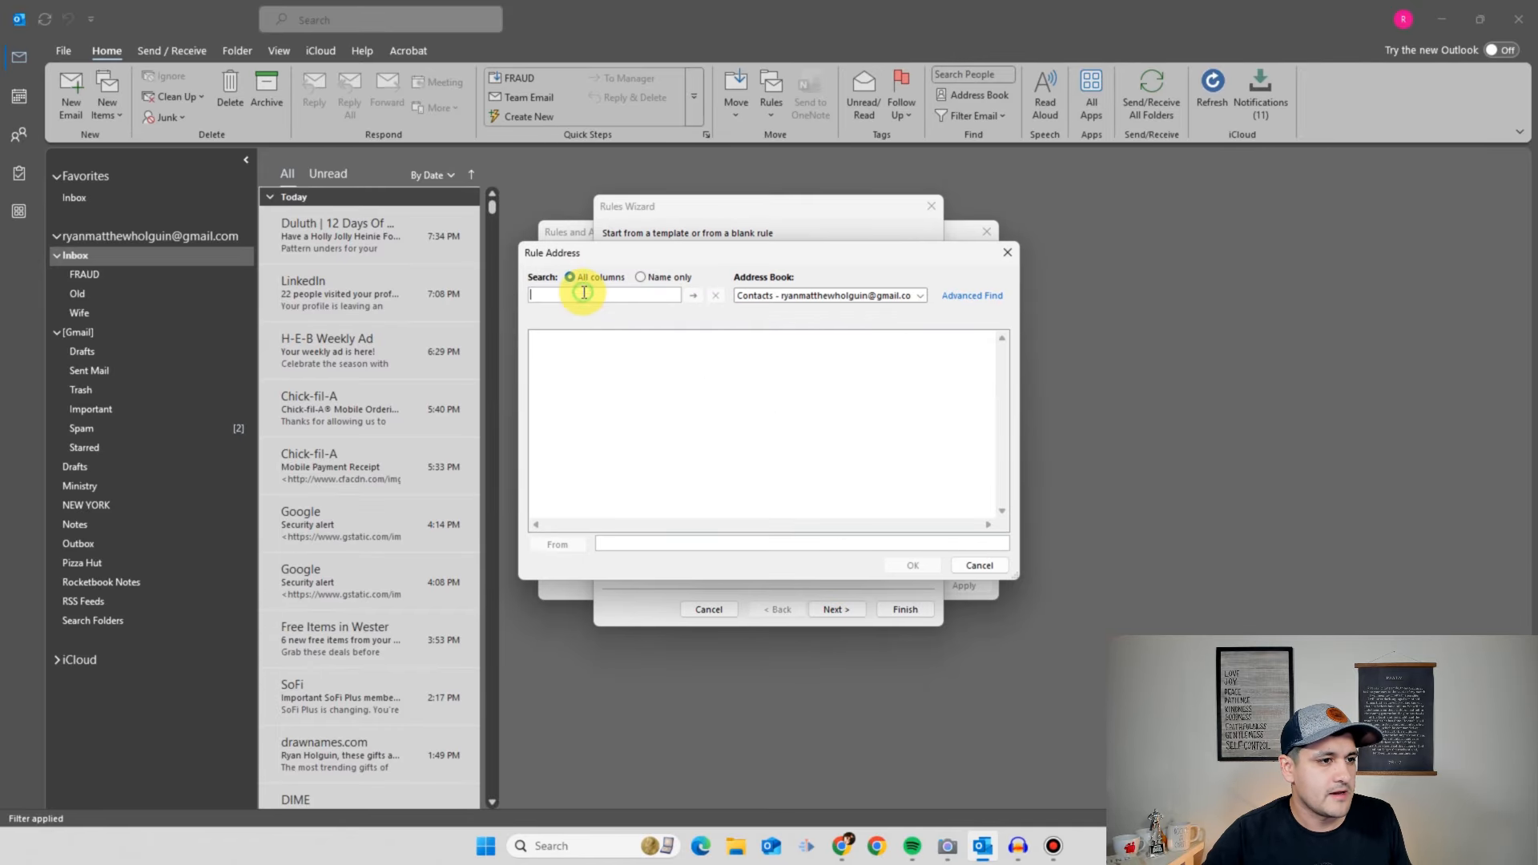
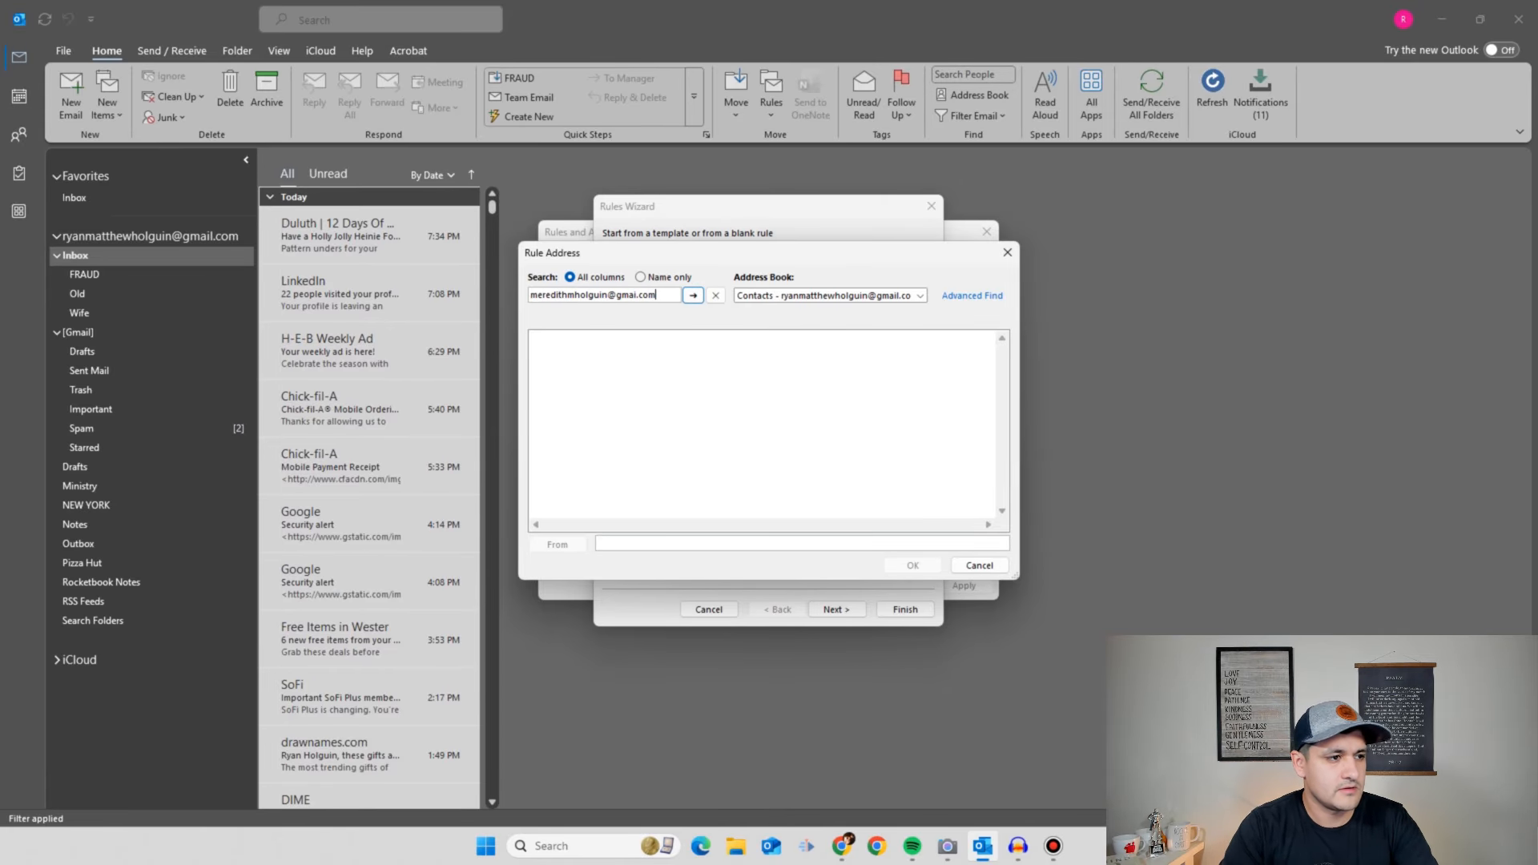
{"action": "left_click", "coordinate": [692, 295]}
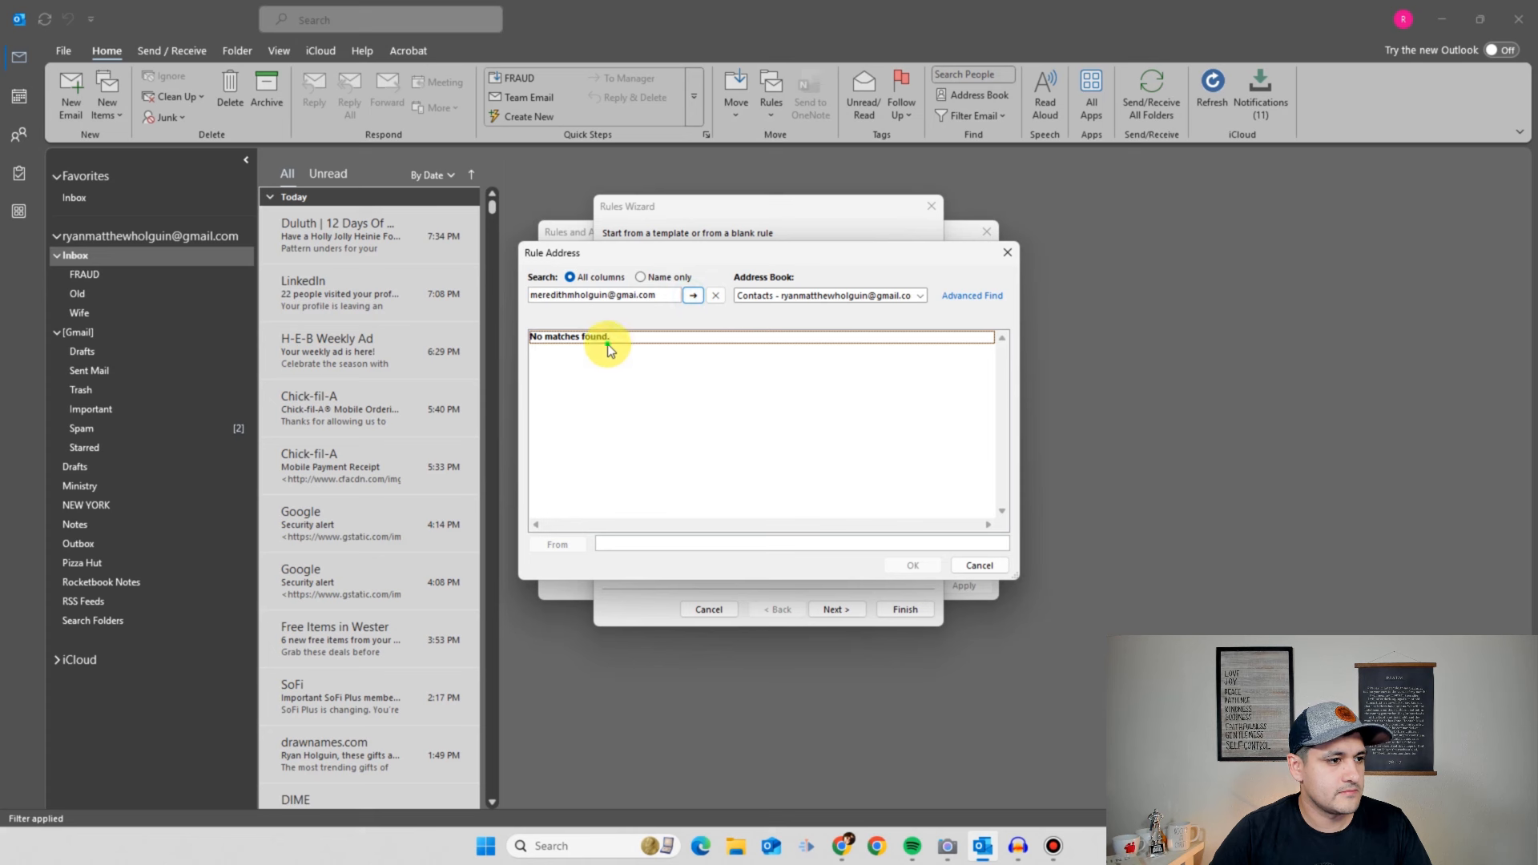
{"action": "left_click", "coordinate": [640, 277]}
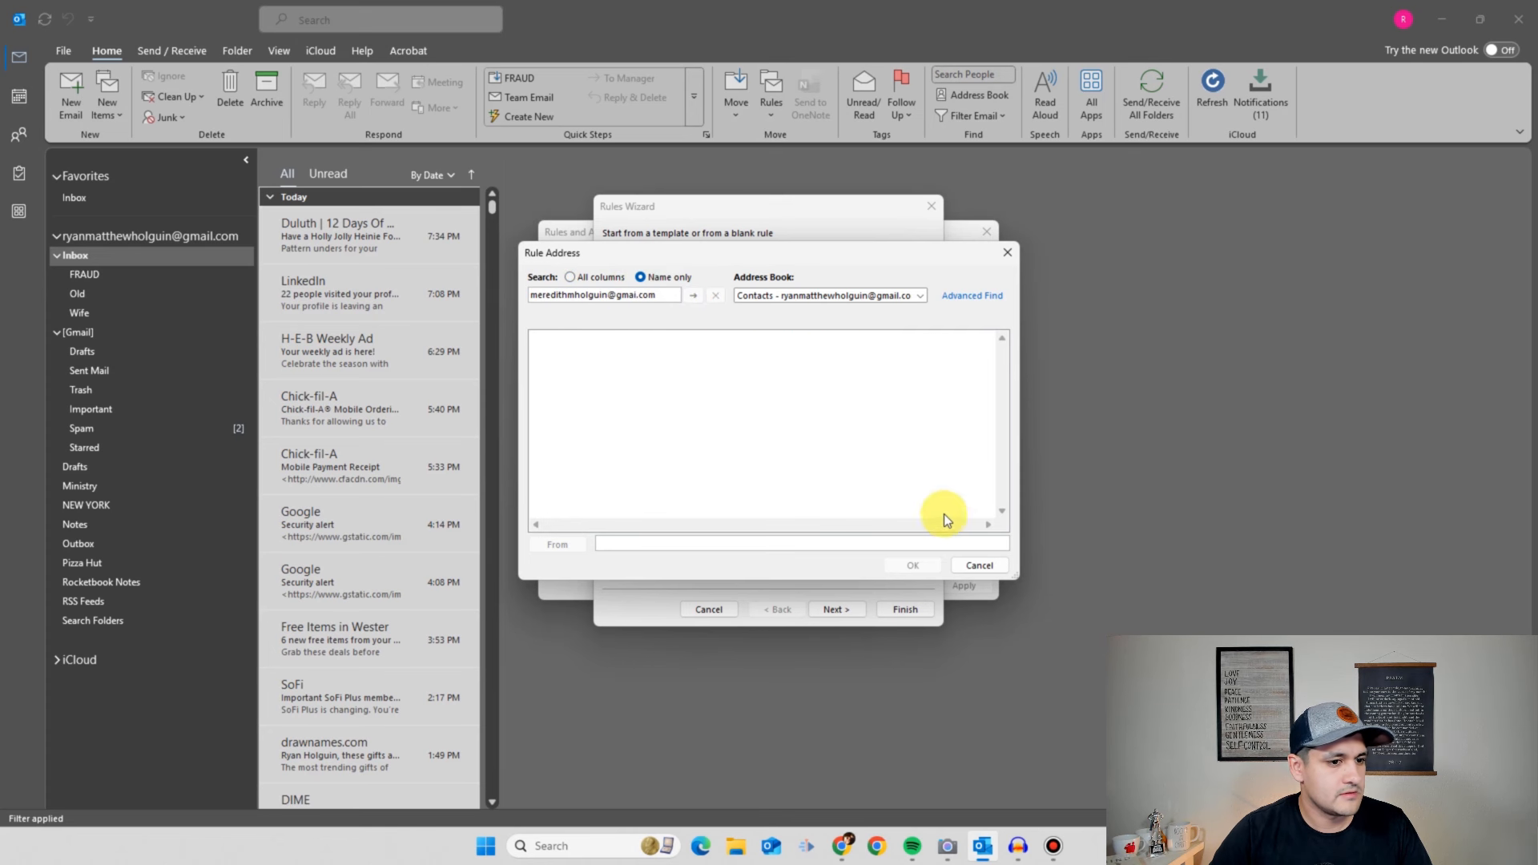
{"action": "left_click", "coordinate": [979, 565]}
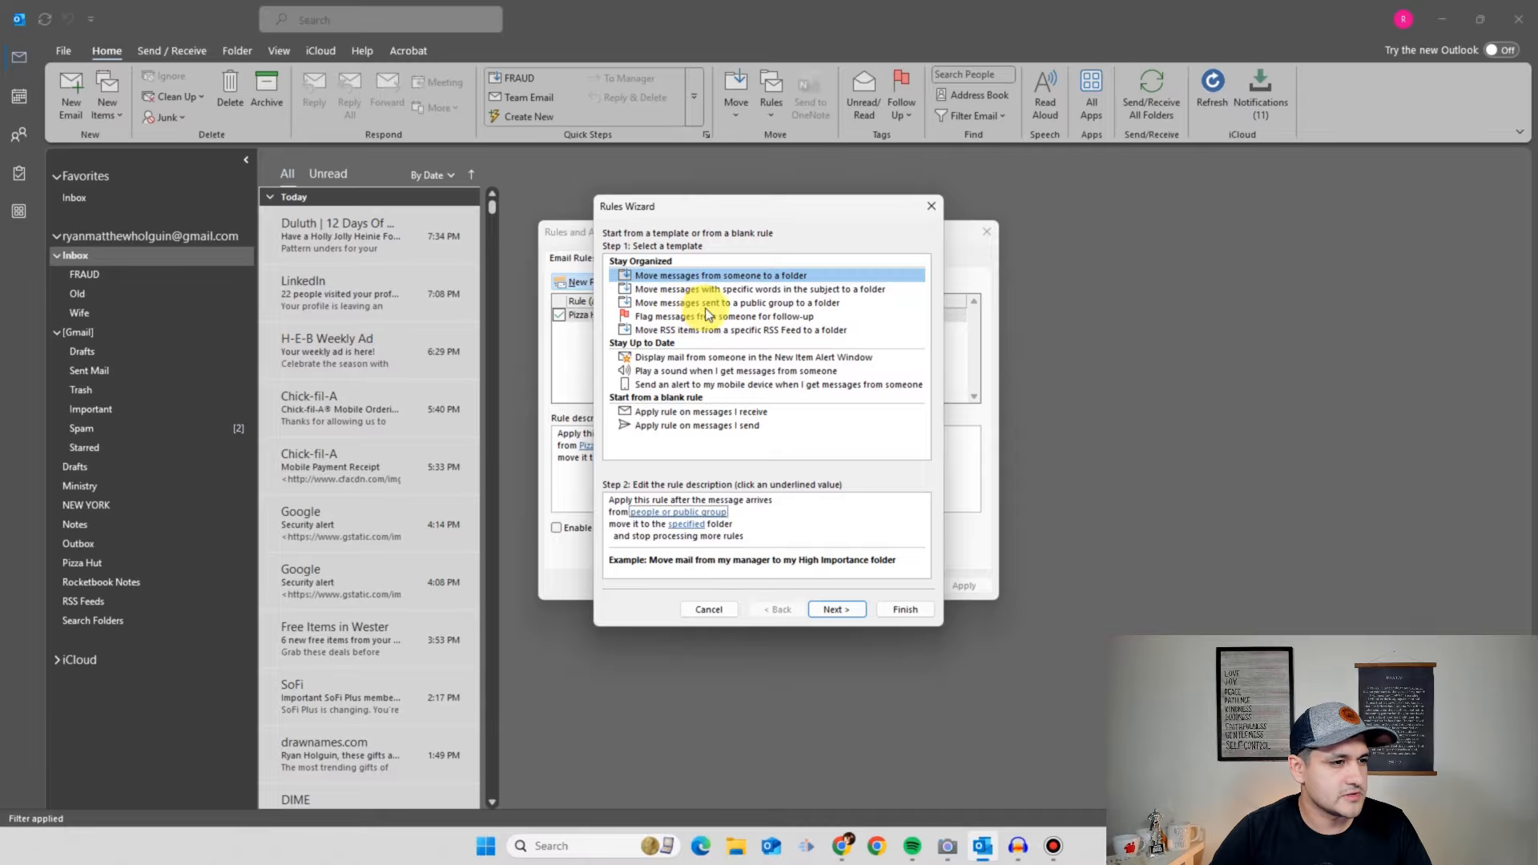
{"action": "left_click", "coordinate": [932, 207]}
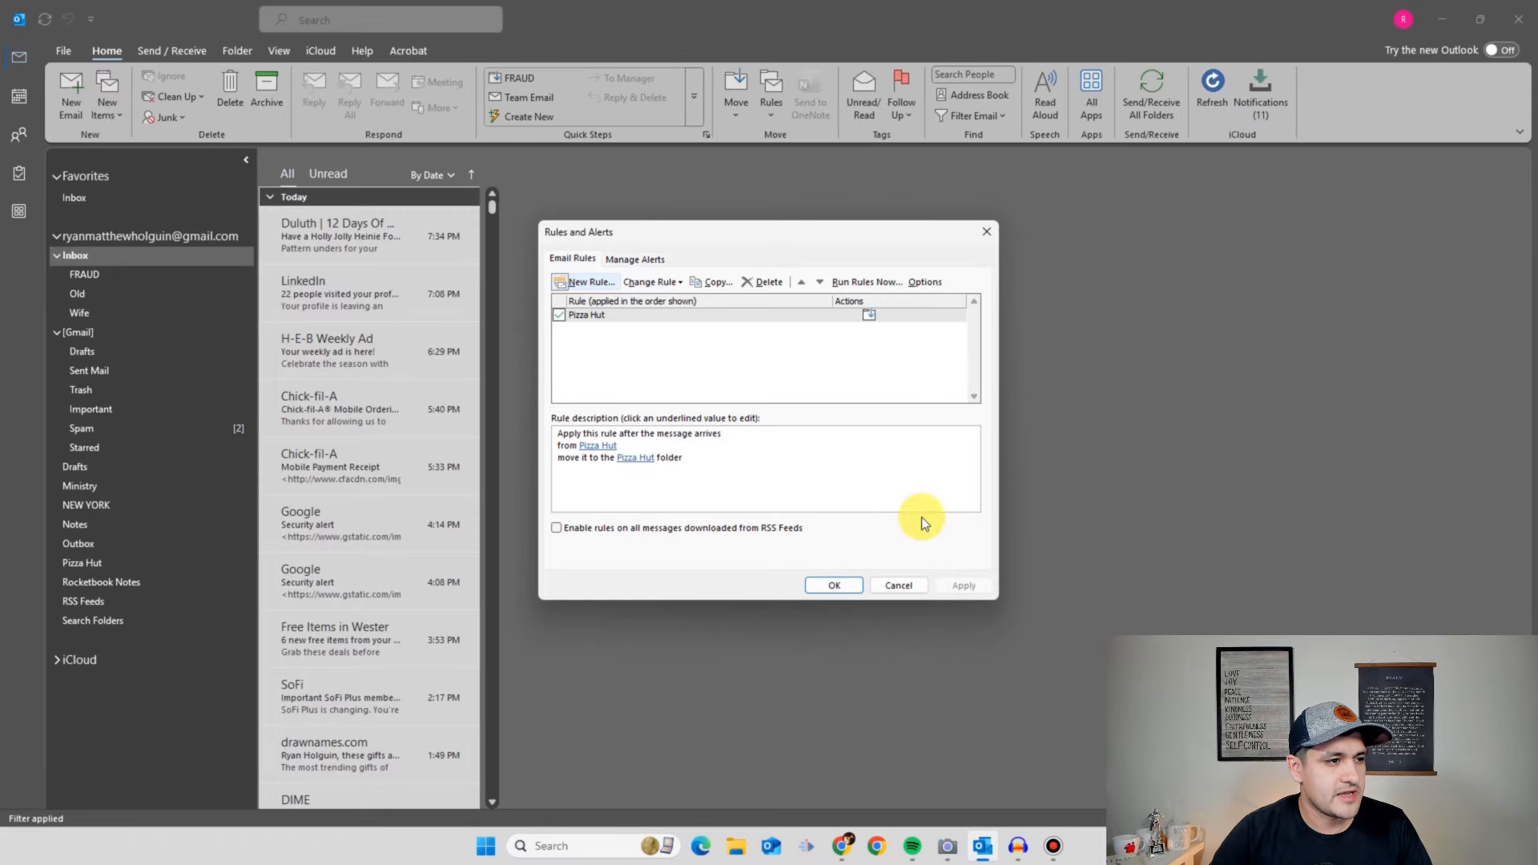
- Close the rules manager and search the mailbox for the sender's full name
{"action": "left_click", "coordinate": [898, 585]}
{"action": "left_click", "coordinate": [370, 19]}
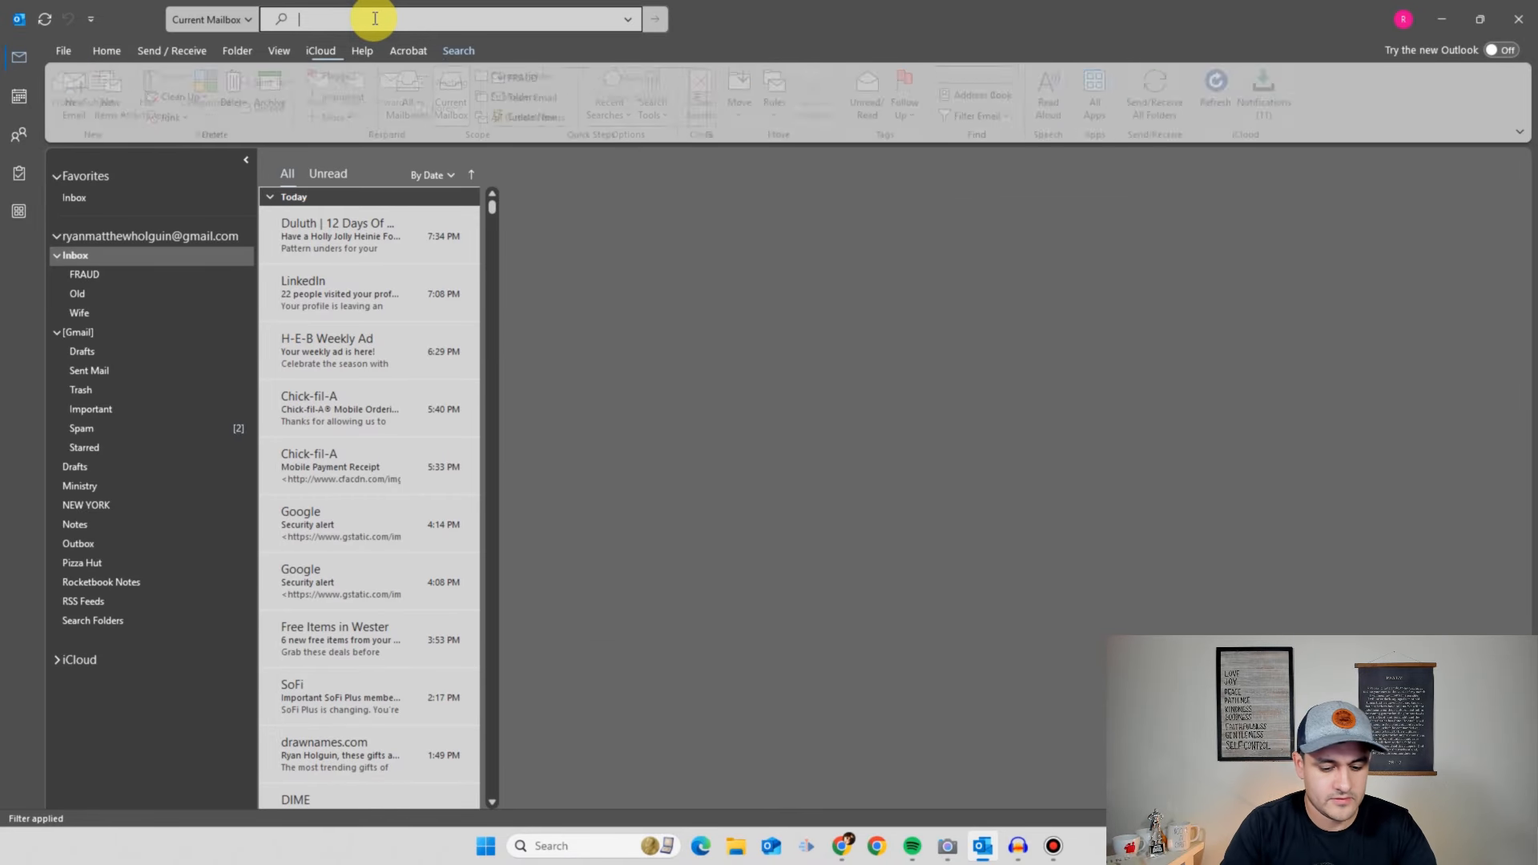
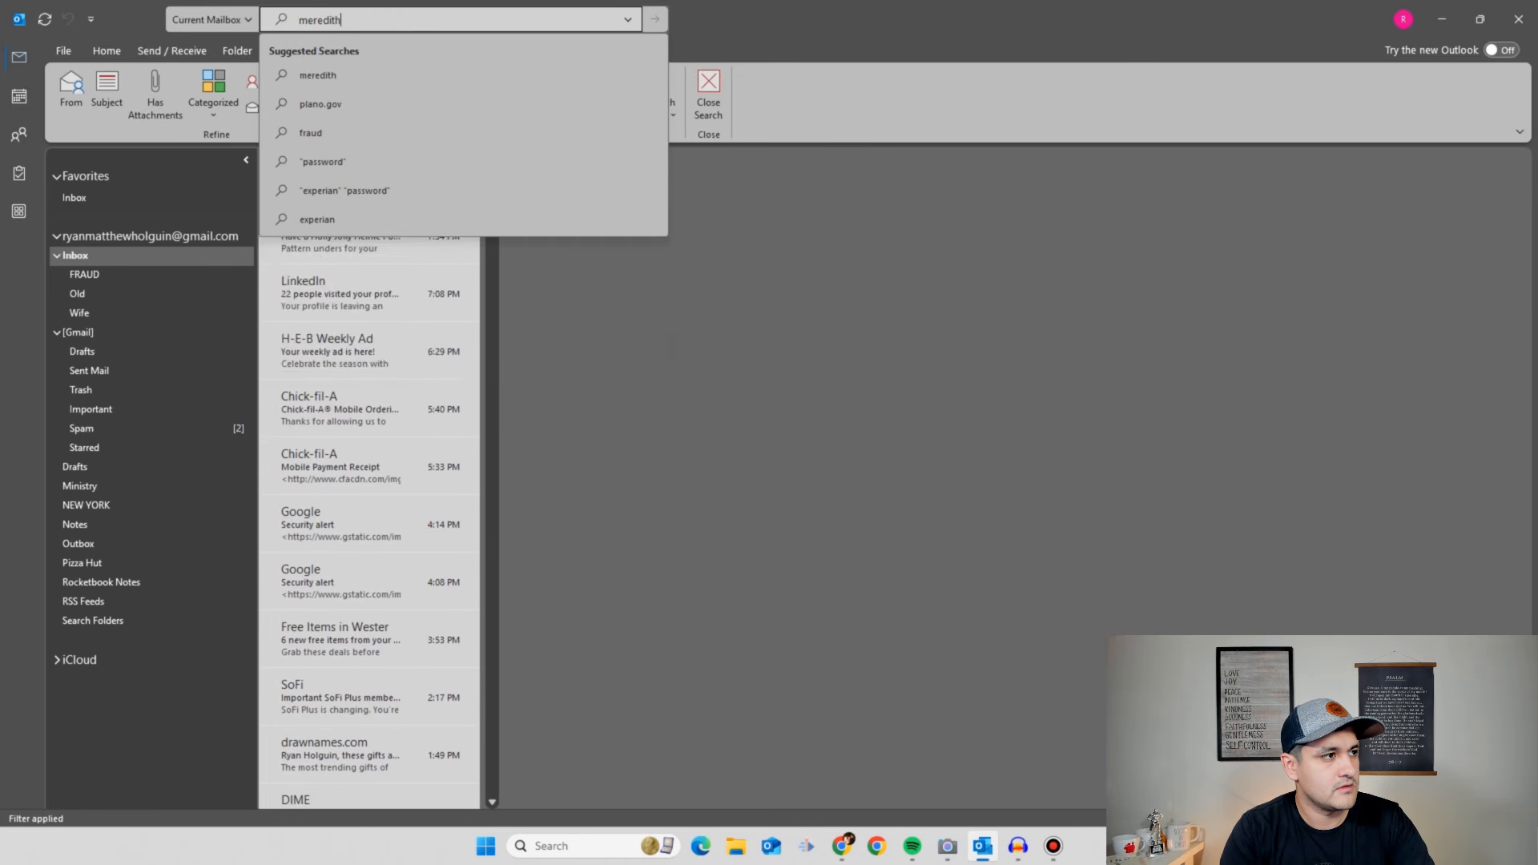
{"action": "key", "text": "Return"}
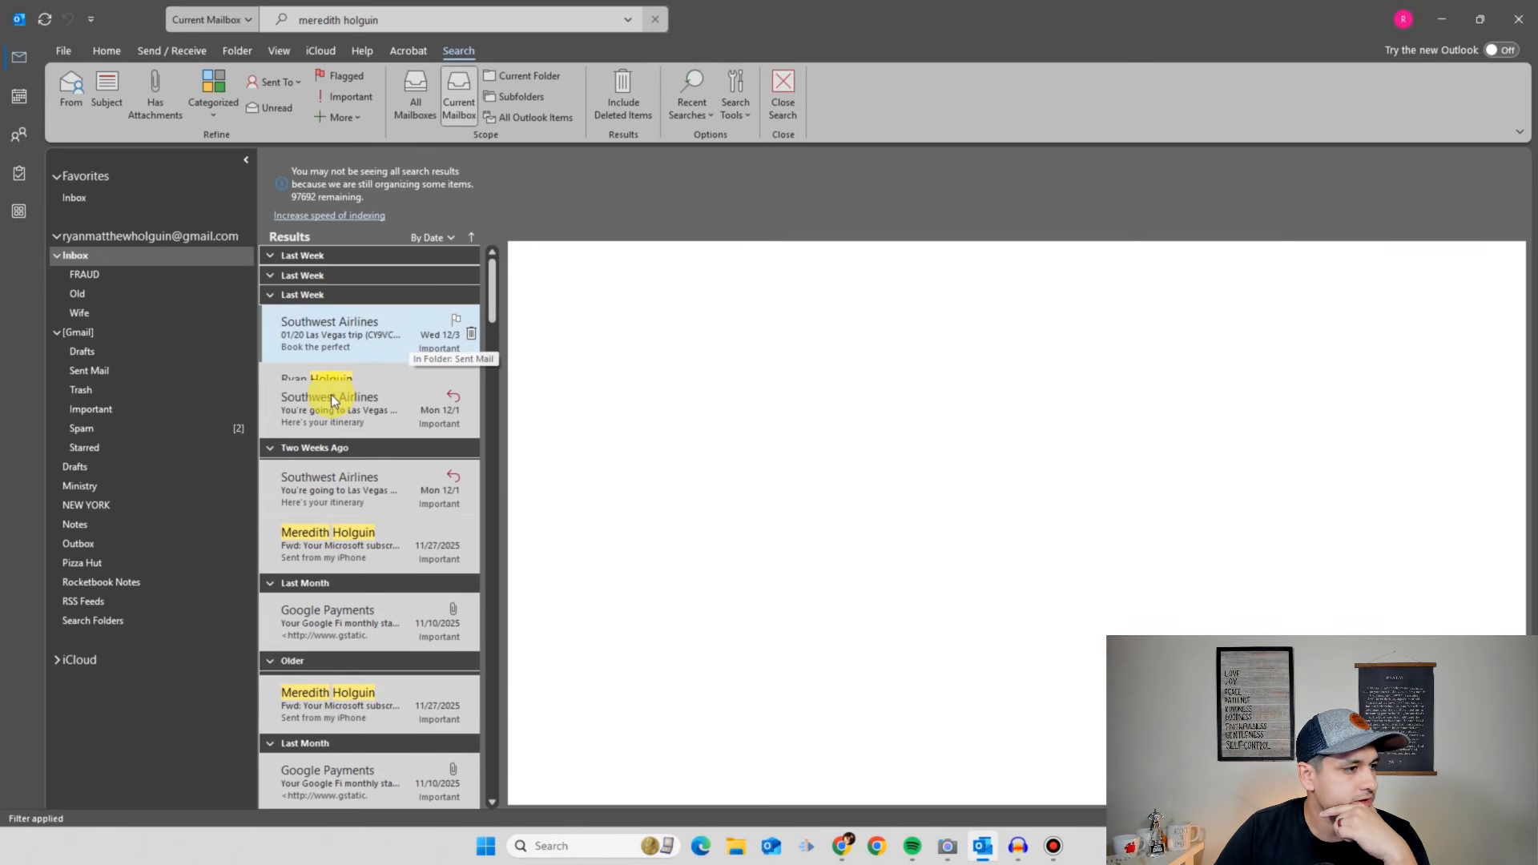
- Open the sender's forwarded 'Upcoming Microsoft 365 price change' email and show the Home tab's Rules options
{"action": "left_click", "coordinate": [368, 488]}
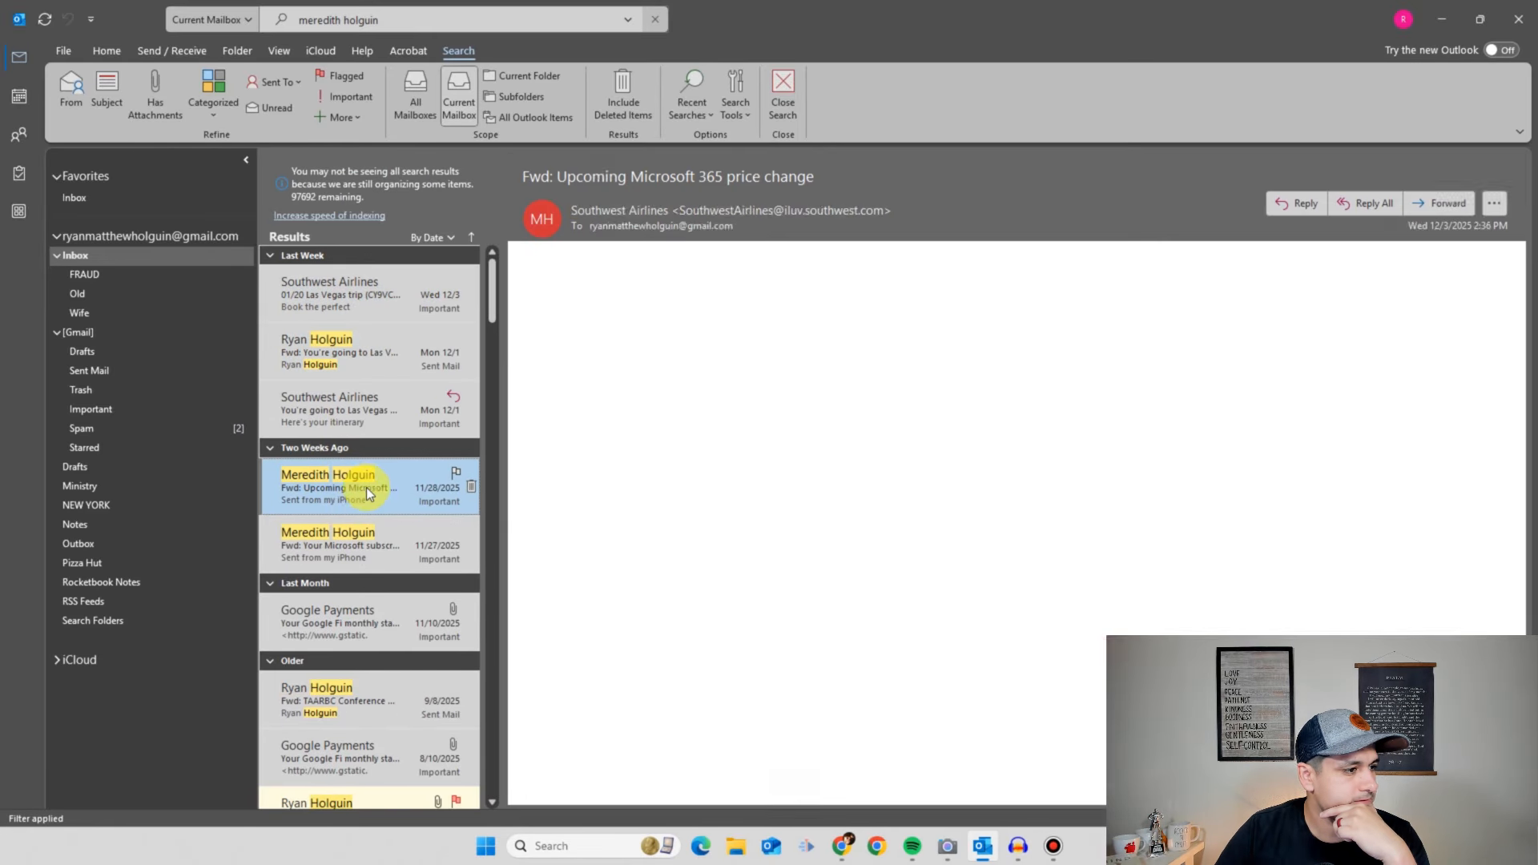
{"action": "right_click", "coordinate": [367, 484]}
{"action": "left_click", "coordinate": [319, 484]}
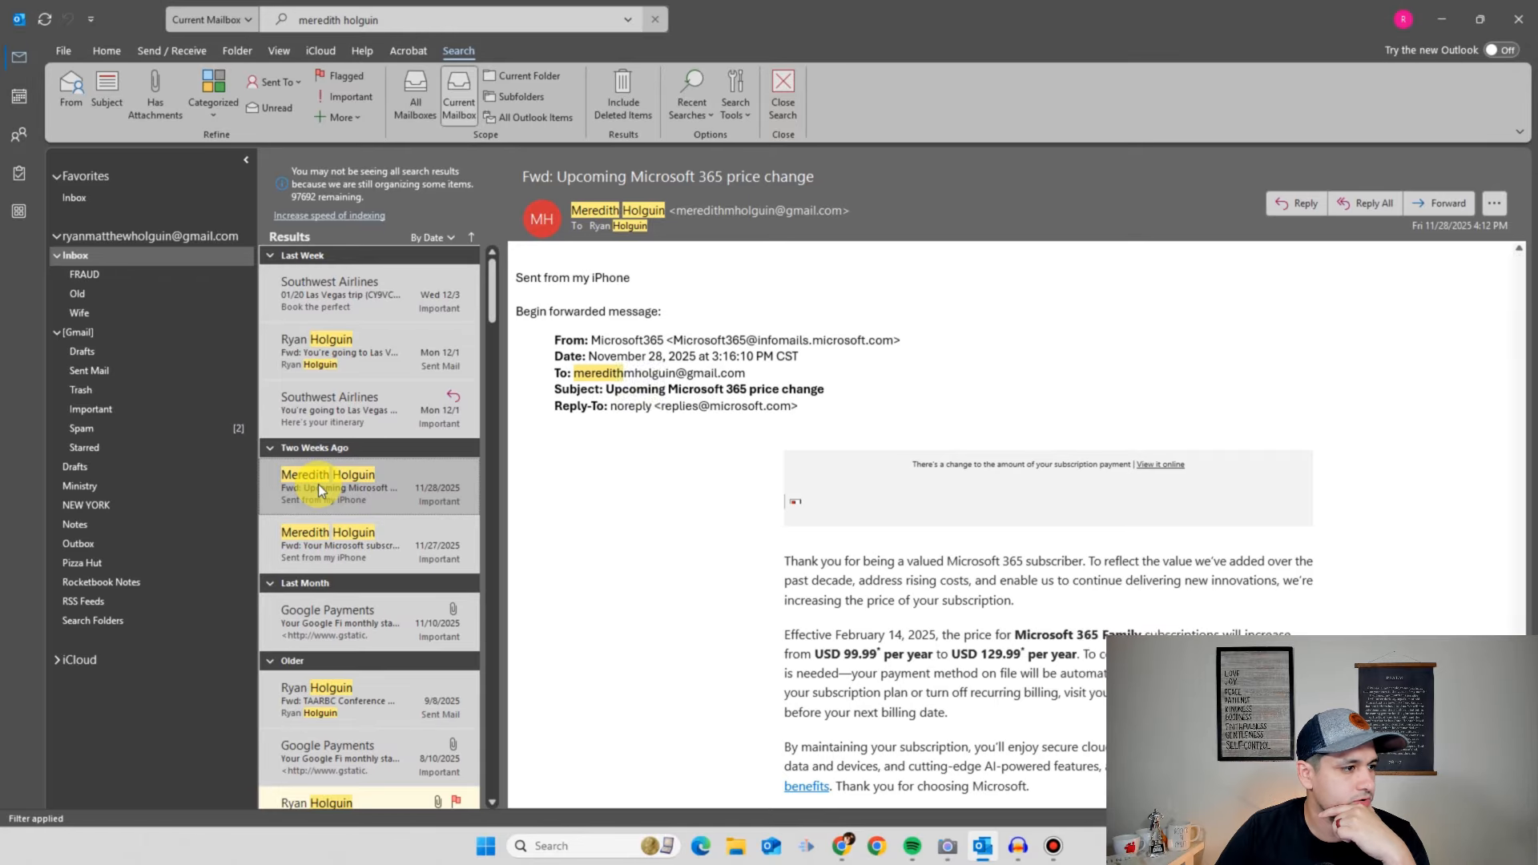
{"action": "scroll", "coordinate": [352, 483], "scroll_direction": "down", "scroll_amount": 3}
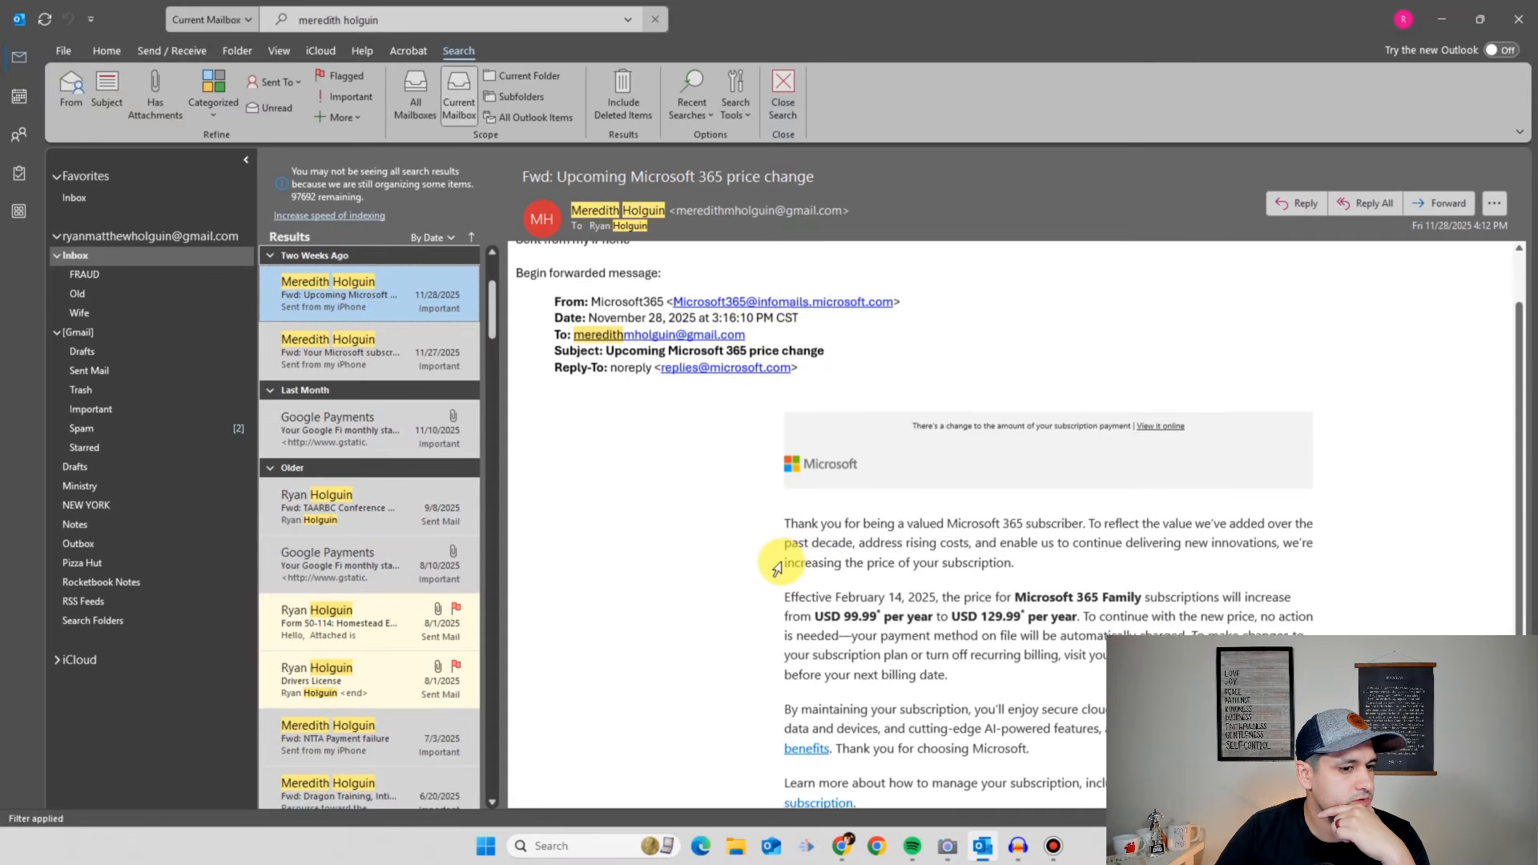
{"action": "scroll", "coordinate": [628, 544], "scroll_direction": "down", "scroll_amount": 1}
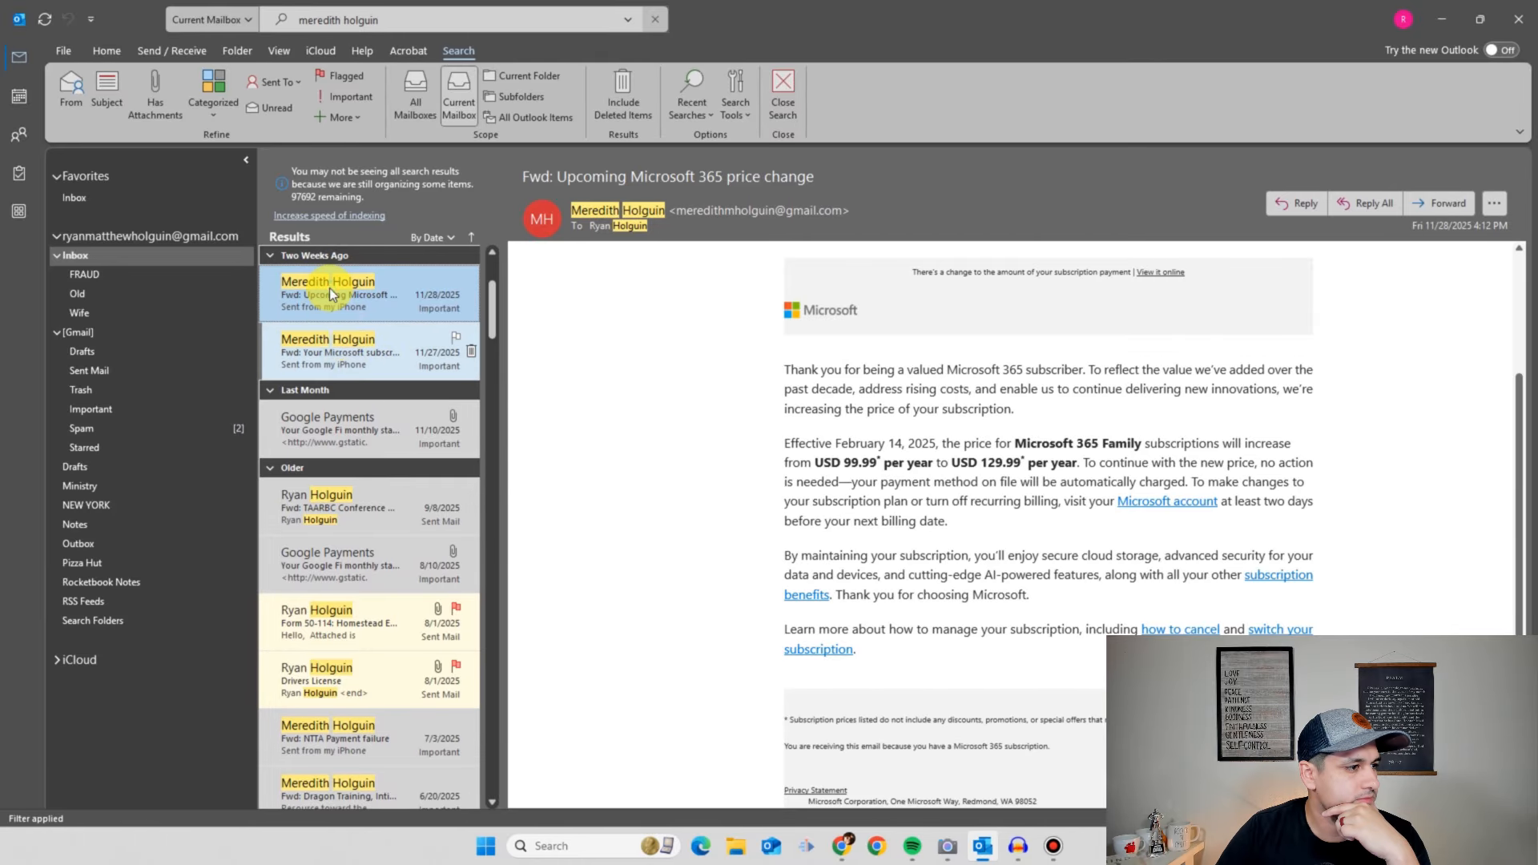
{"action": "left_click", "coordinate": [104, 53]}
{"action": "left_click", "coordinate": [771, 96]}
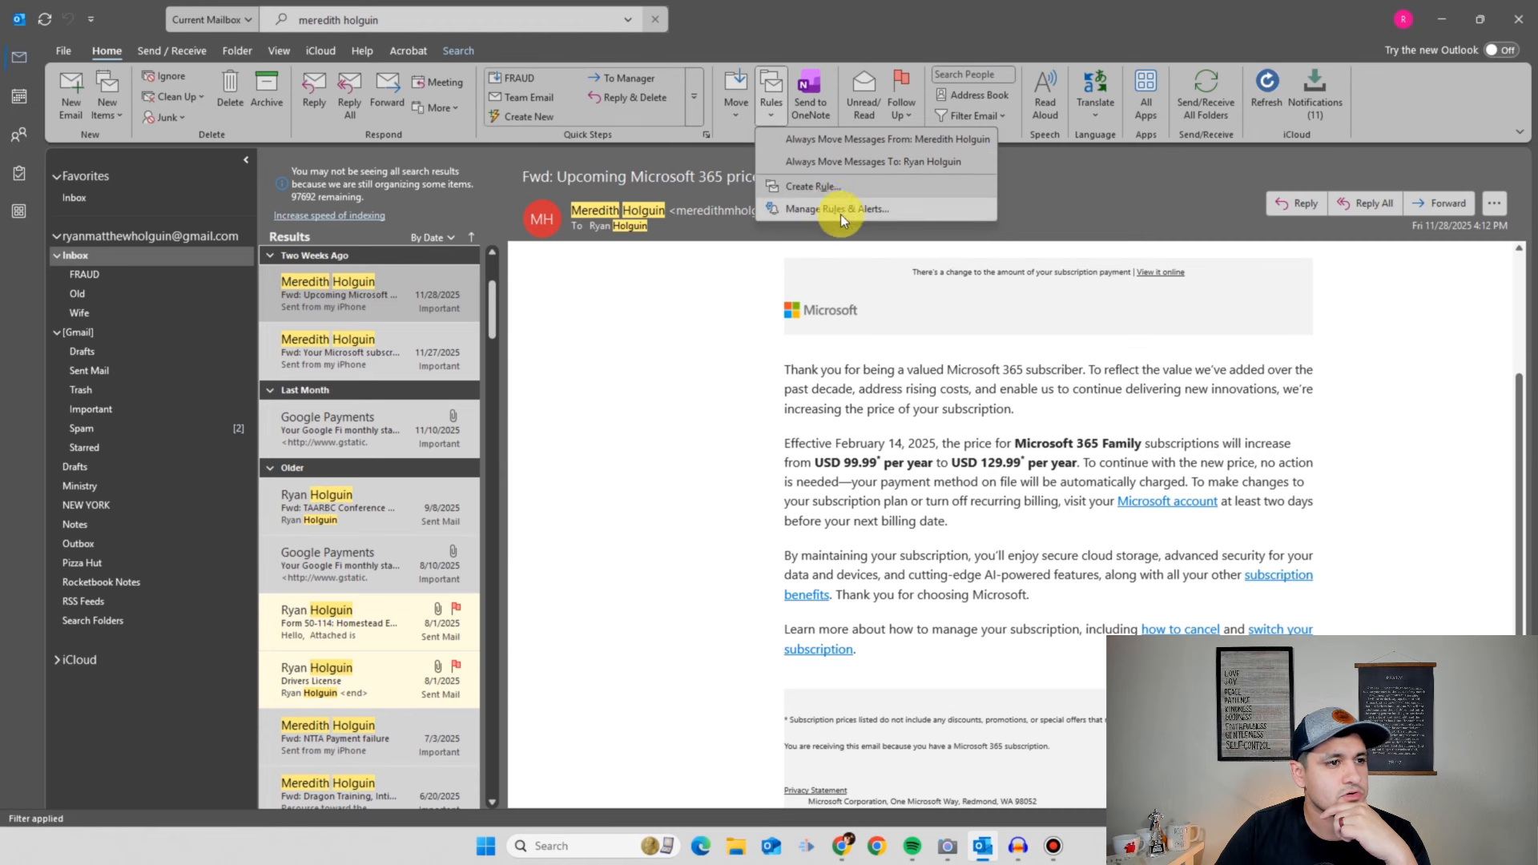
- Create a rule from this email matching messages from this sender via Advanced Options
{"action": "left_click", "coordinate": [815, 187]}
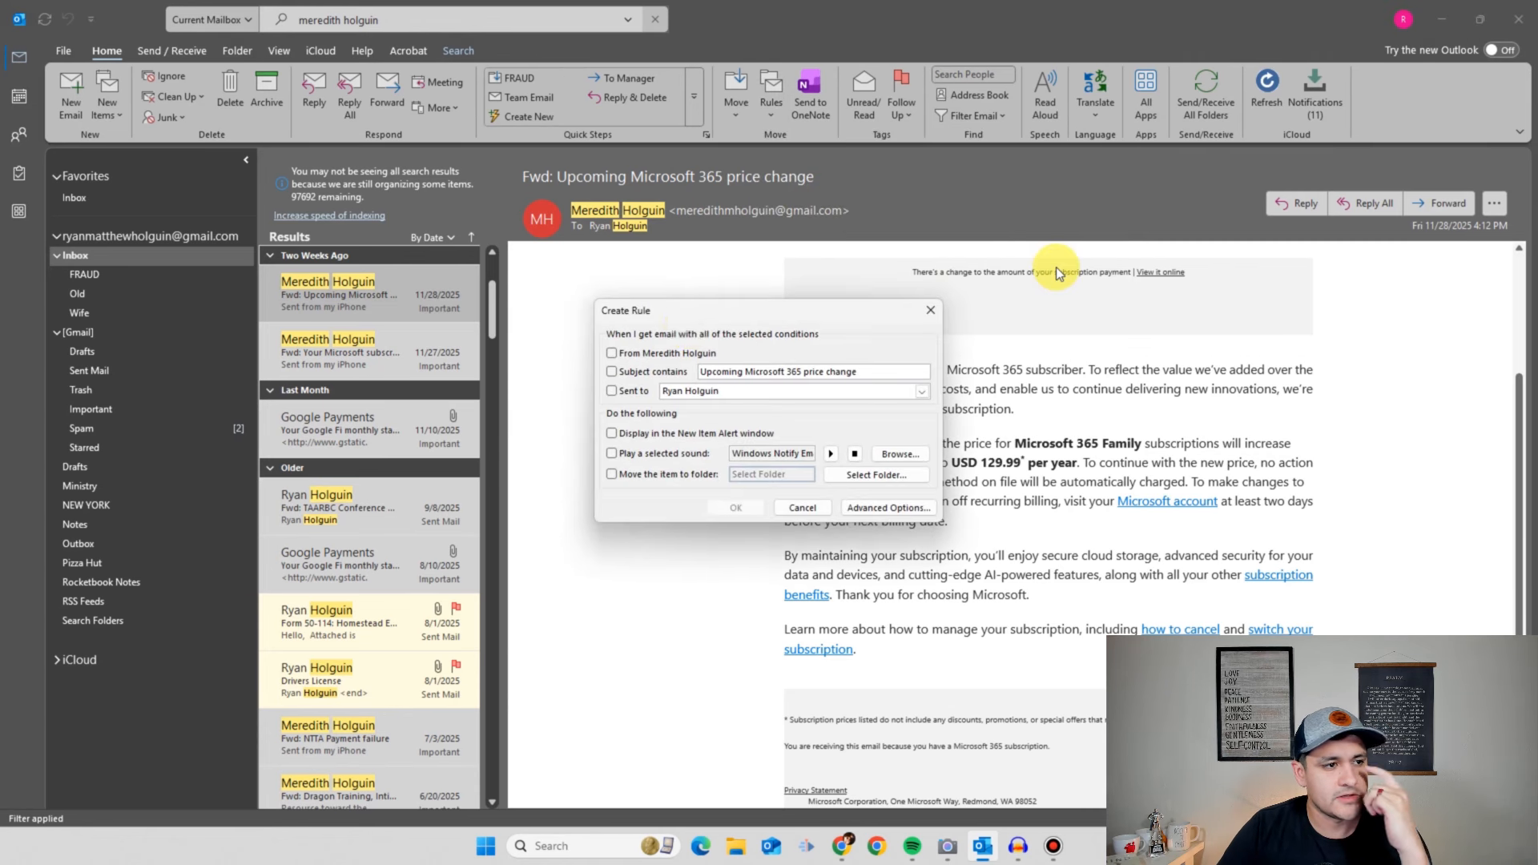
{"action": "left_click", "coordinate": [884, 508]}
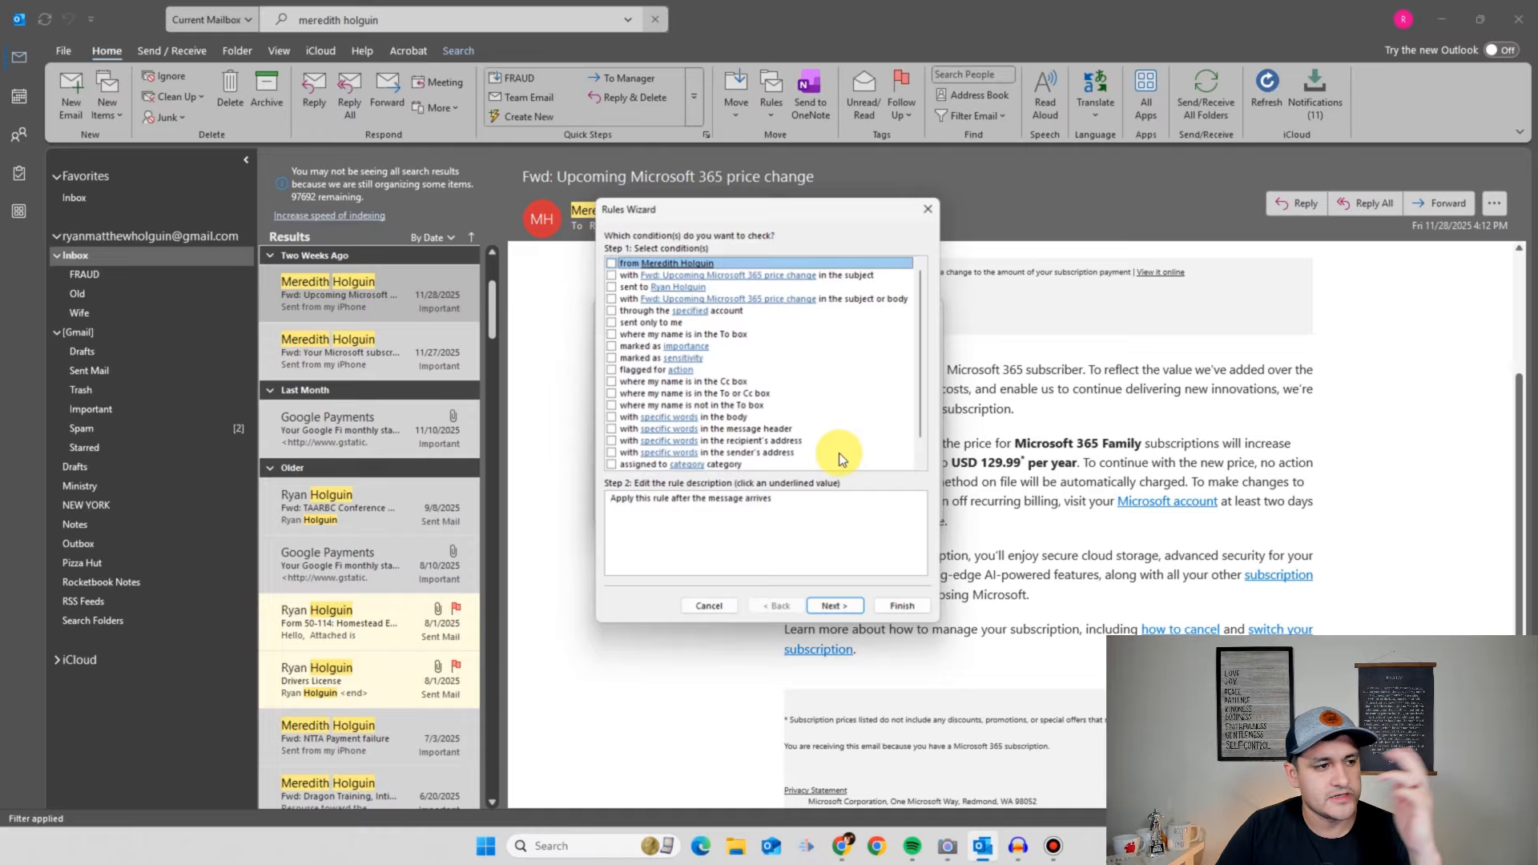
{"action": "left_click", "coordinate": [611, 264]}
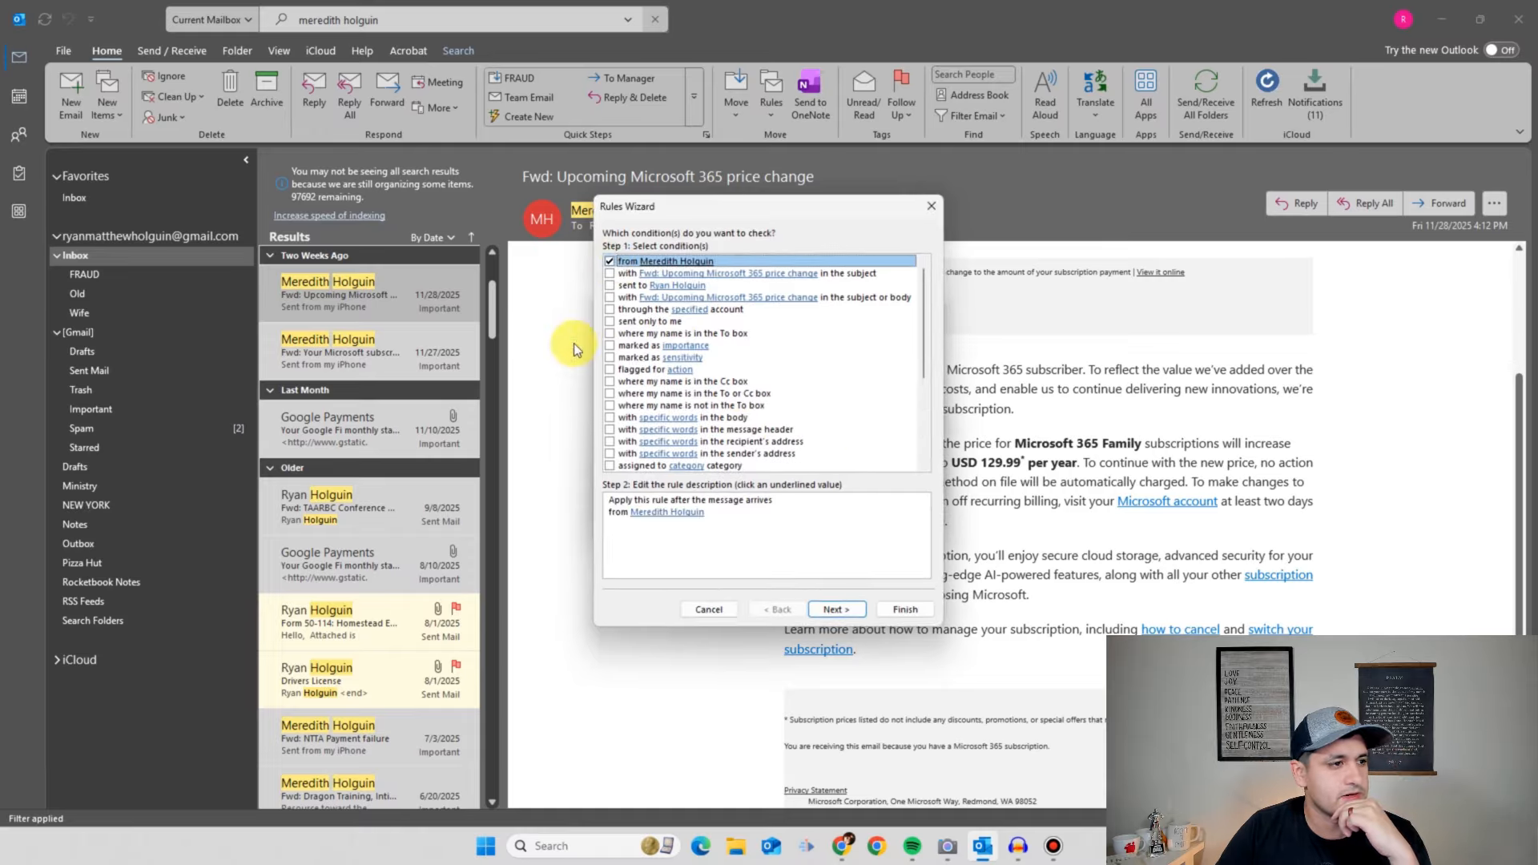
{"action": "left_click", "coordinate": [834, 609]}
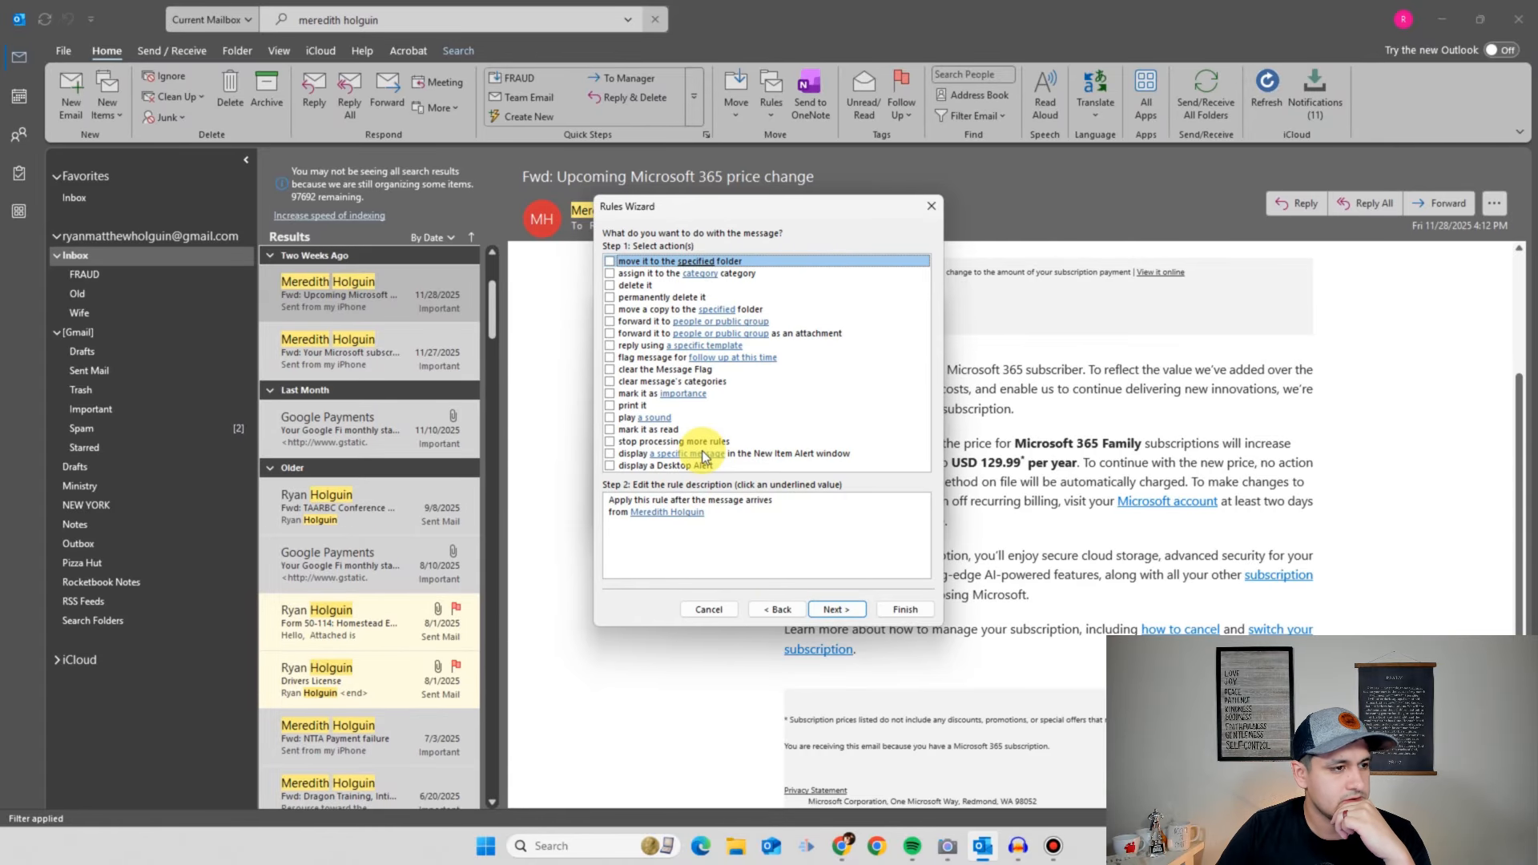
- Have the rule move matching messages into the Inbox > Wife folder
{"action": "left_click", "coordinate": [609, 261]}
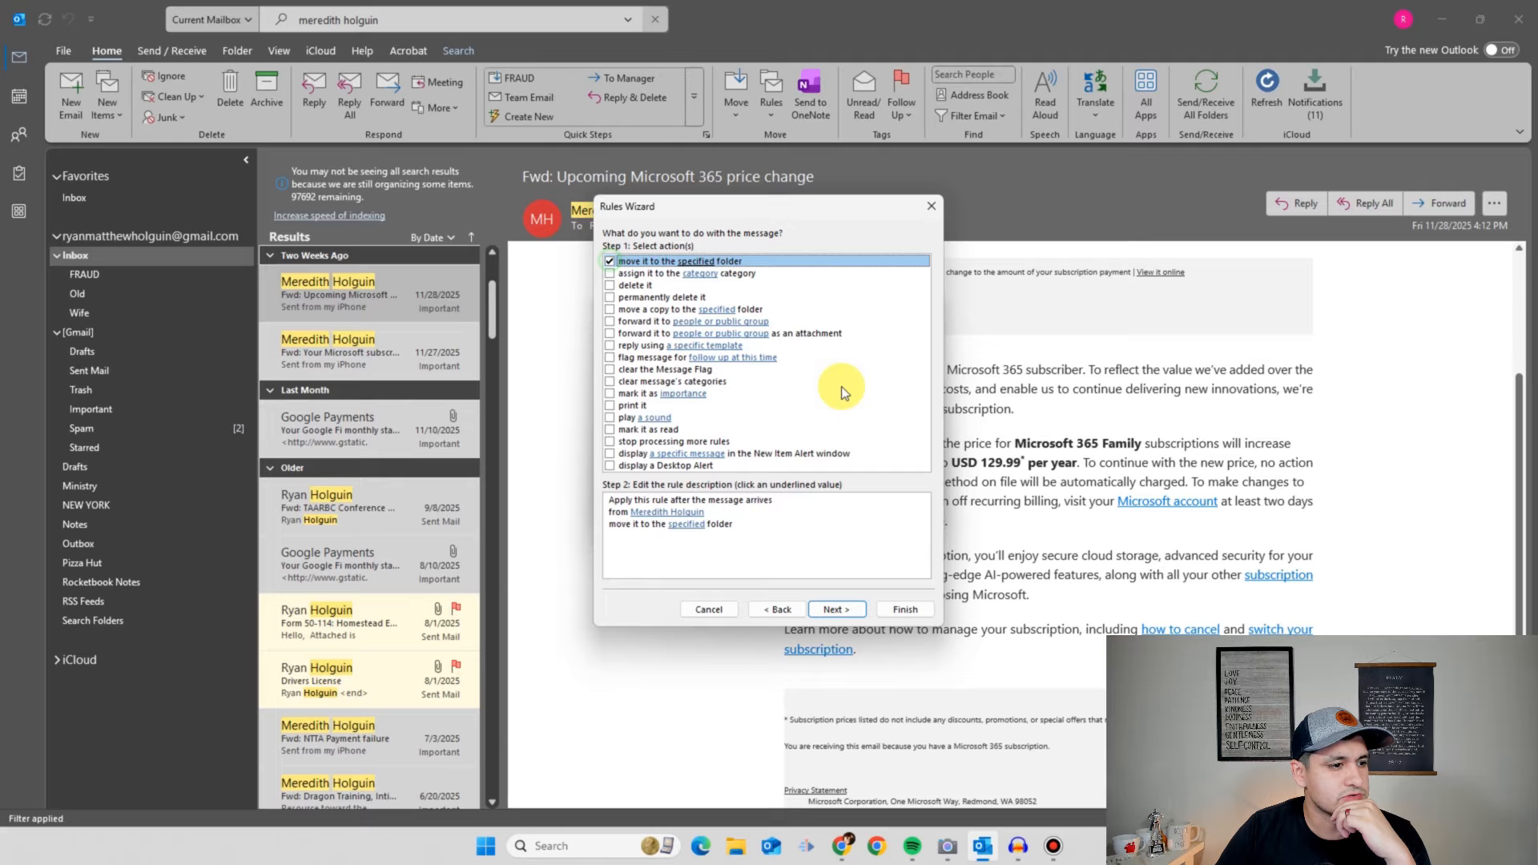
{"action": "left_click", "coordinate": [694, 527]}
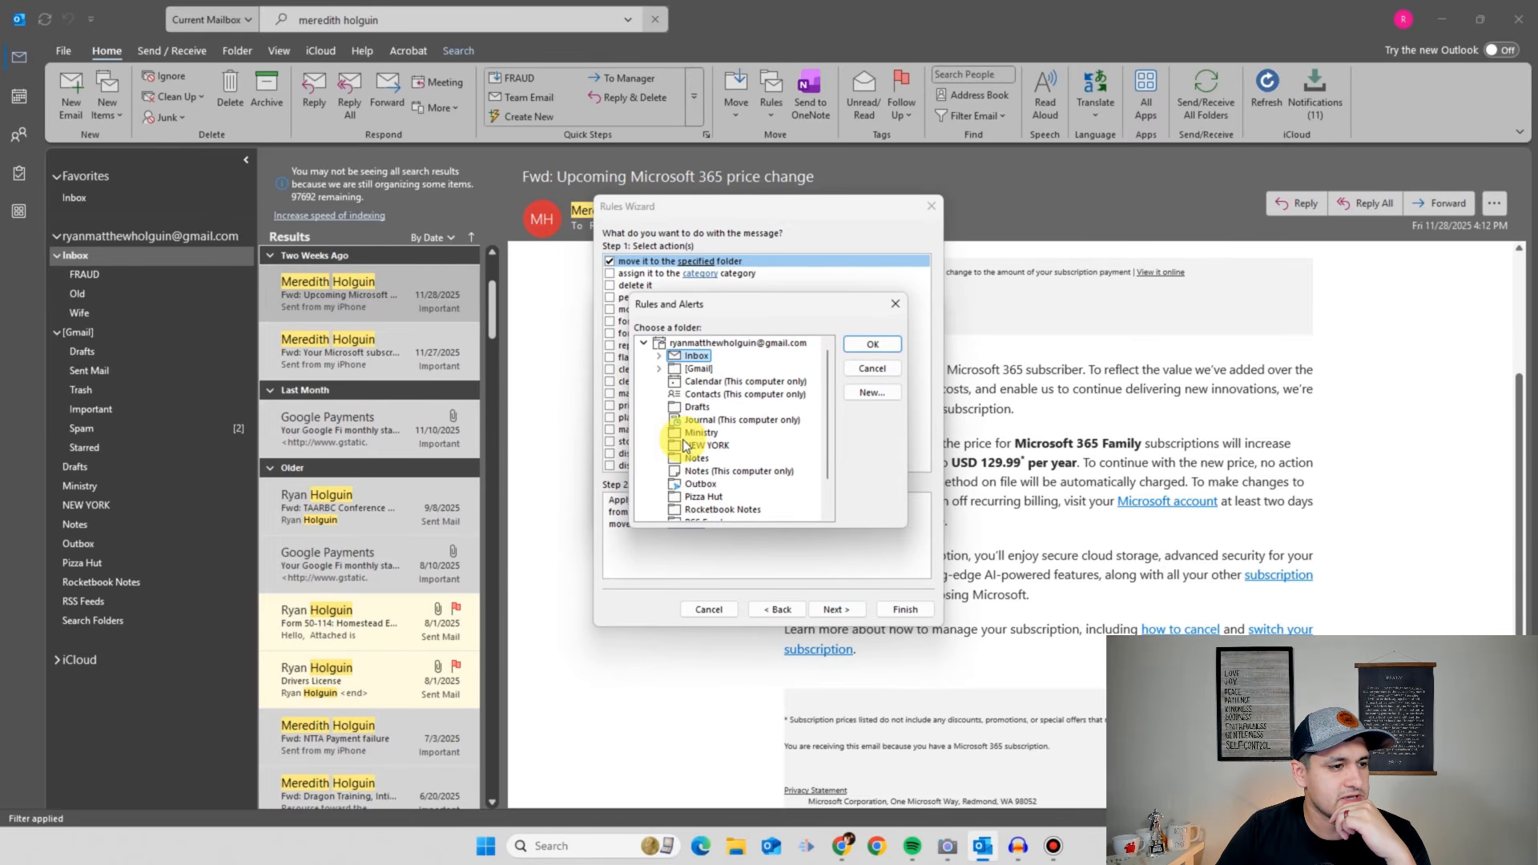
{"action": "scroll", "coordinate": [731, 479], "scroll_direction": "down", "scroll_amount": 1}
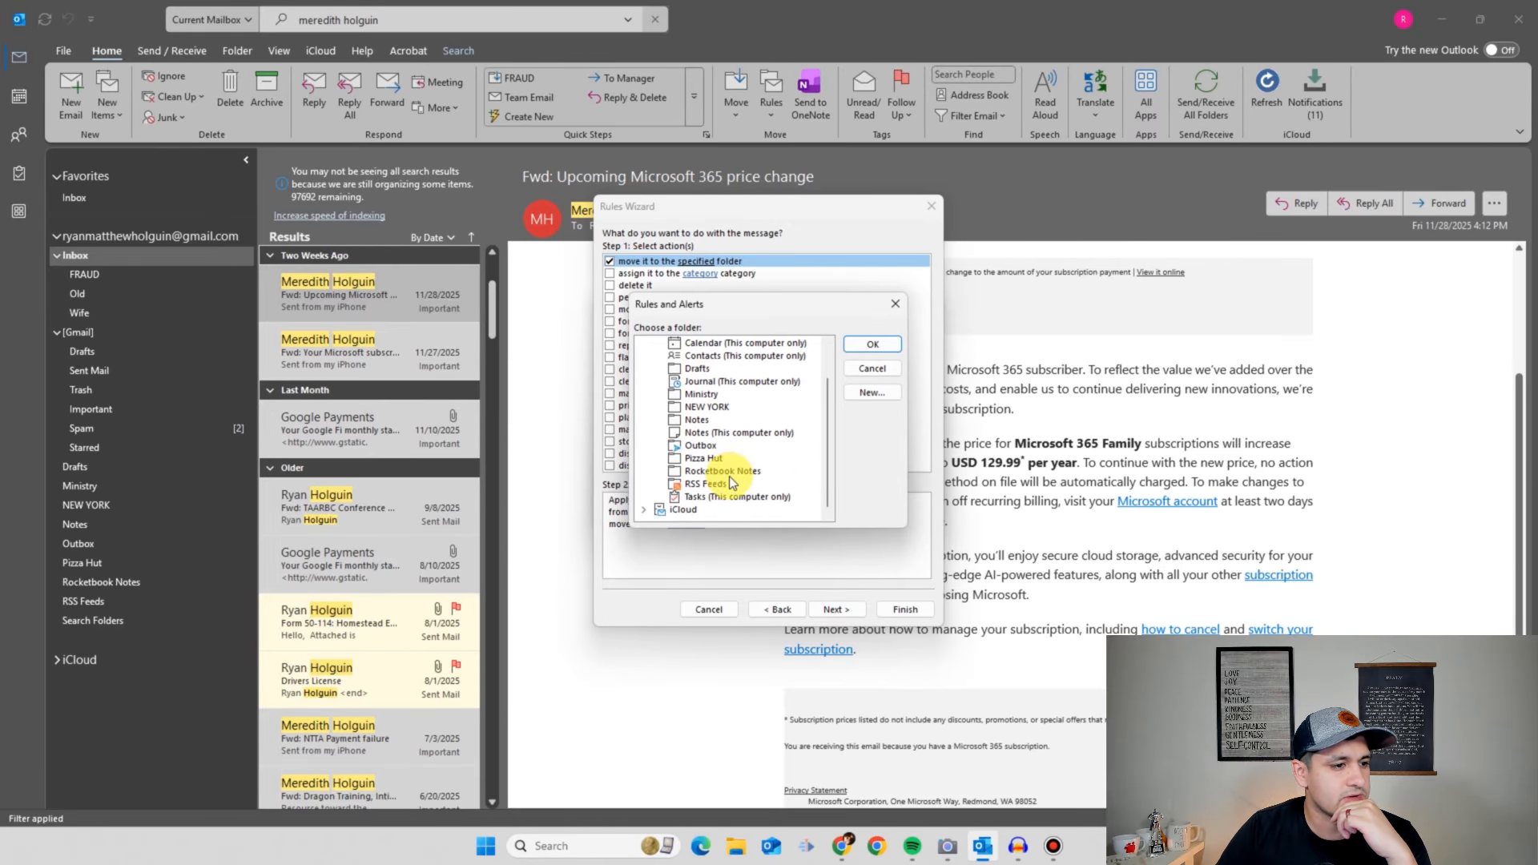
{"action": "scroll", "coordinate": [725, 479], "scroll_direction": "up", "scroll_amount": 1}
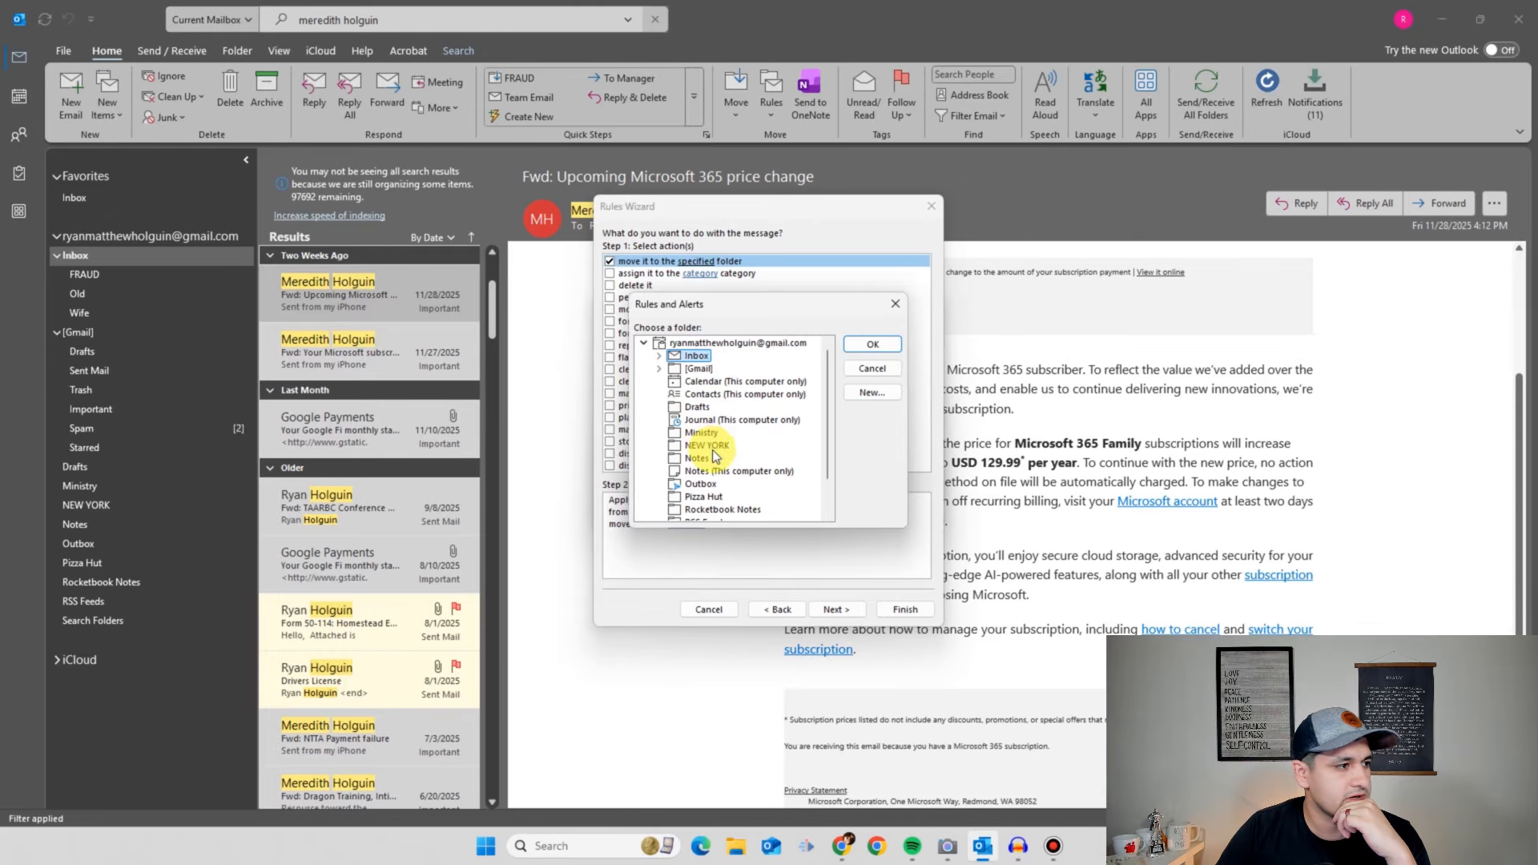
{"action": "left_click", "coordinate": [661, 356]}
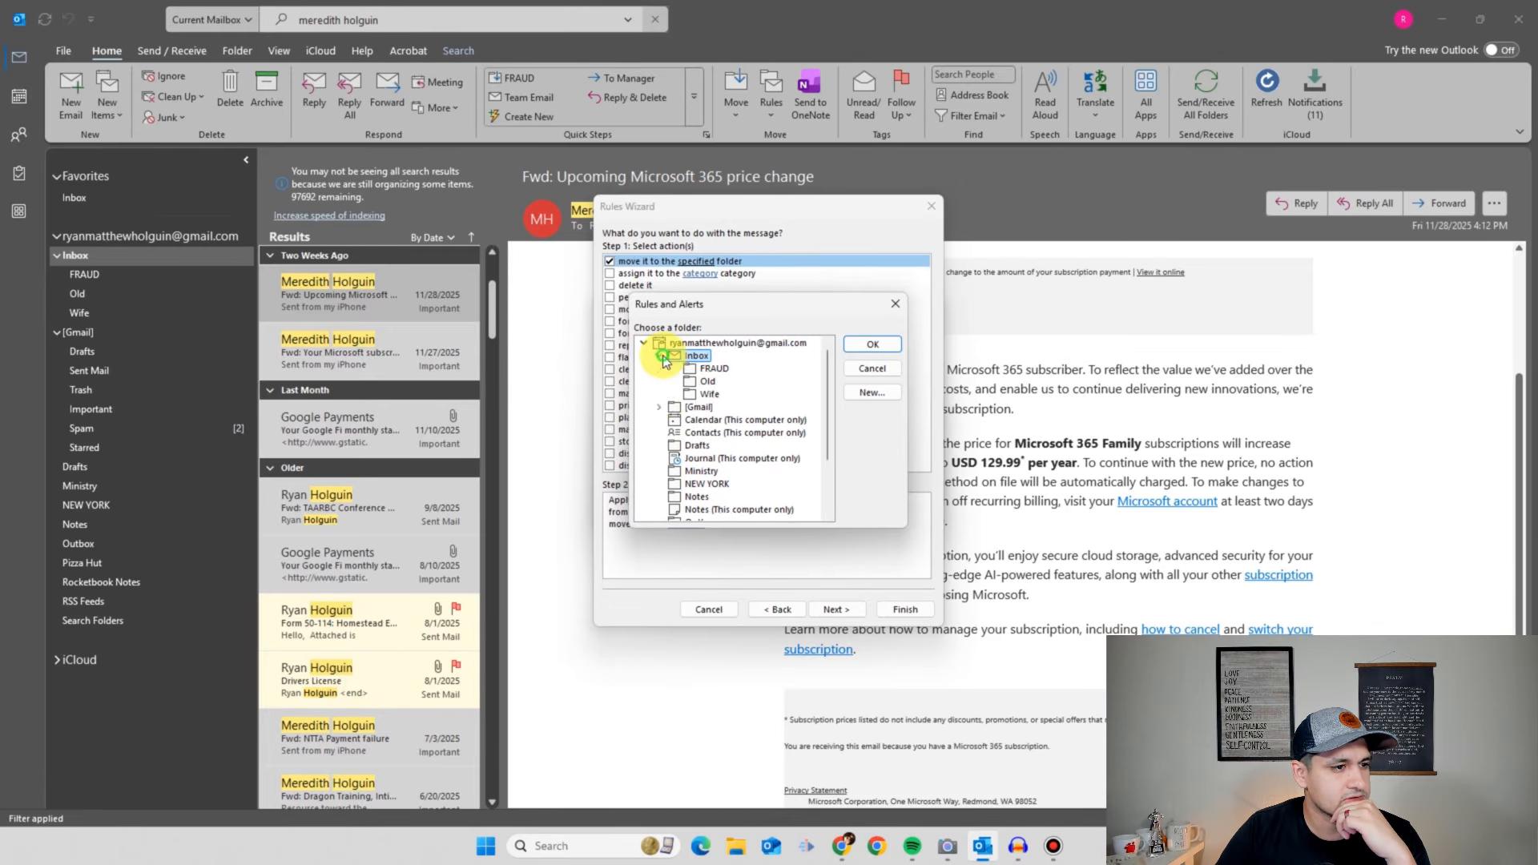
{"action": "left_click", "coordinate": [709, 394]}
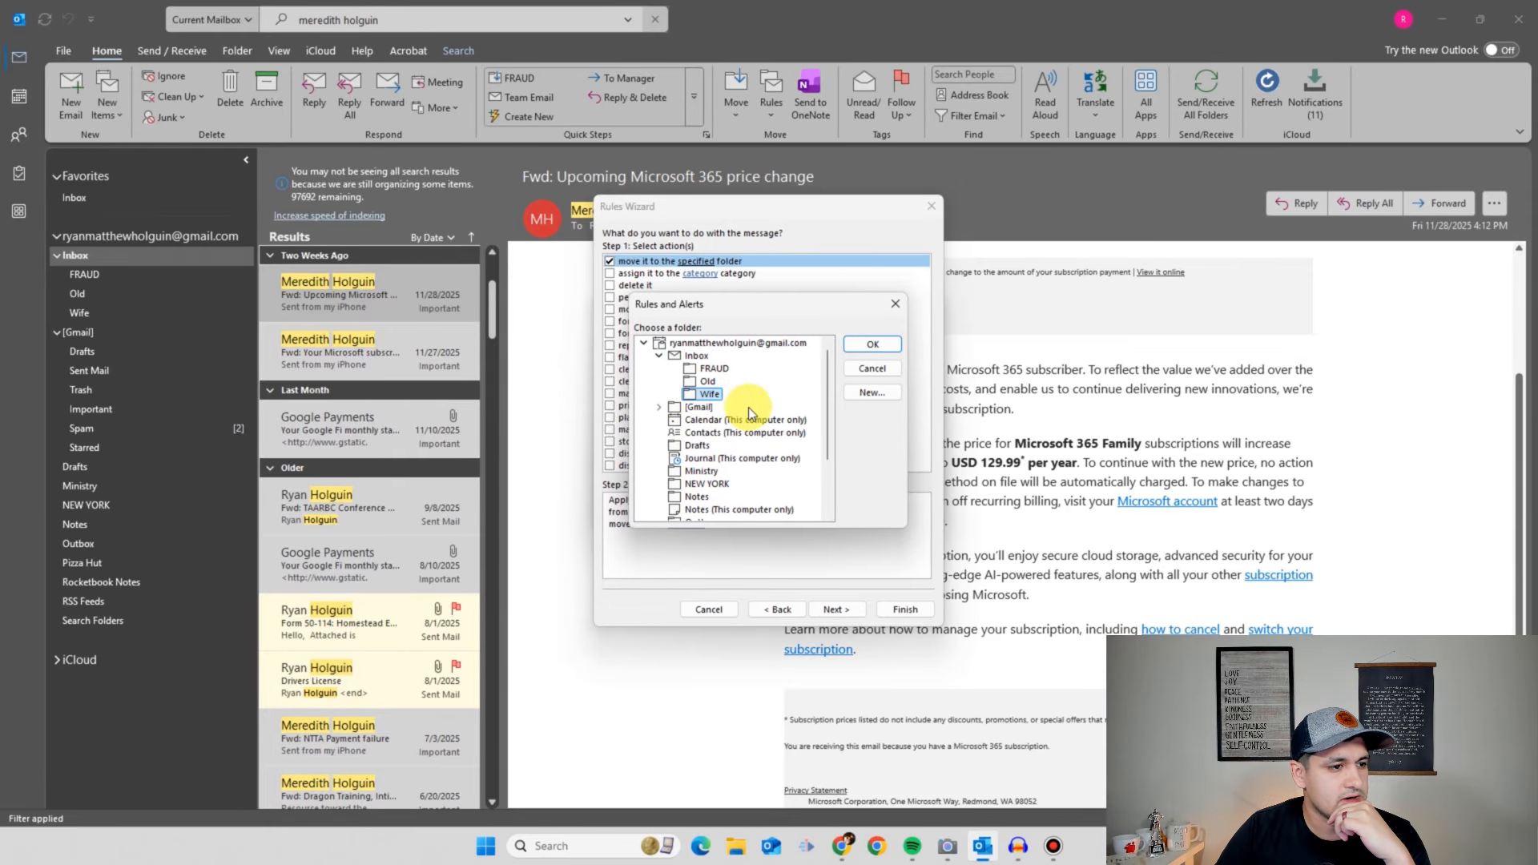
{"action": "left_click", "coordinate": [873, 345]}
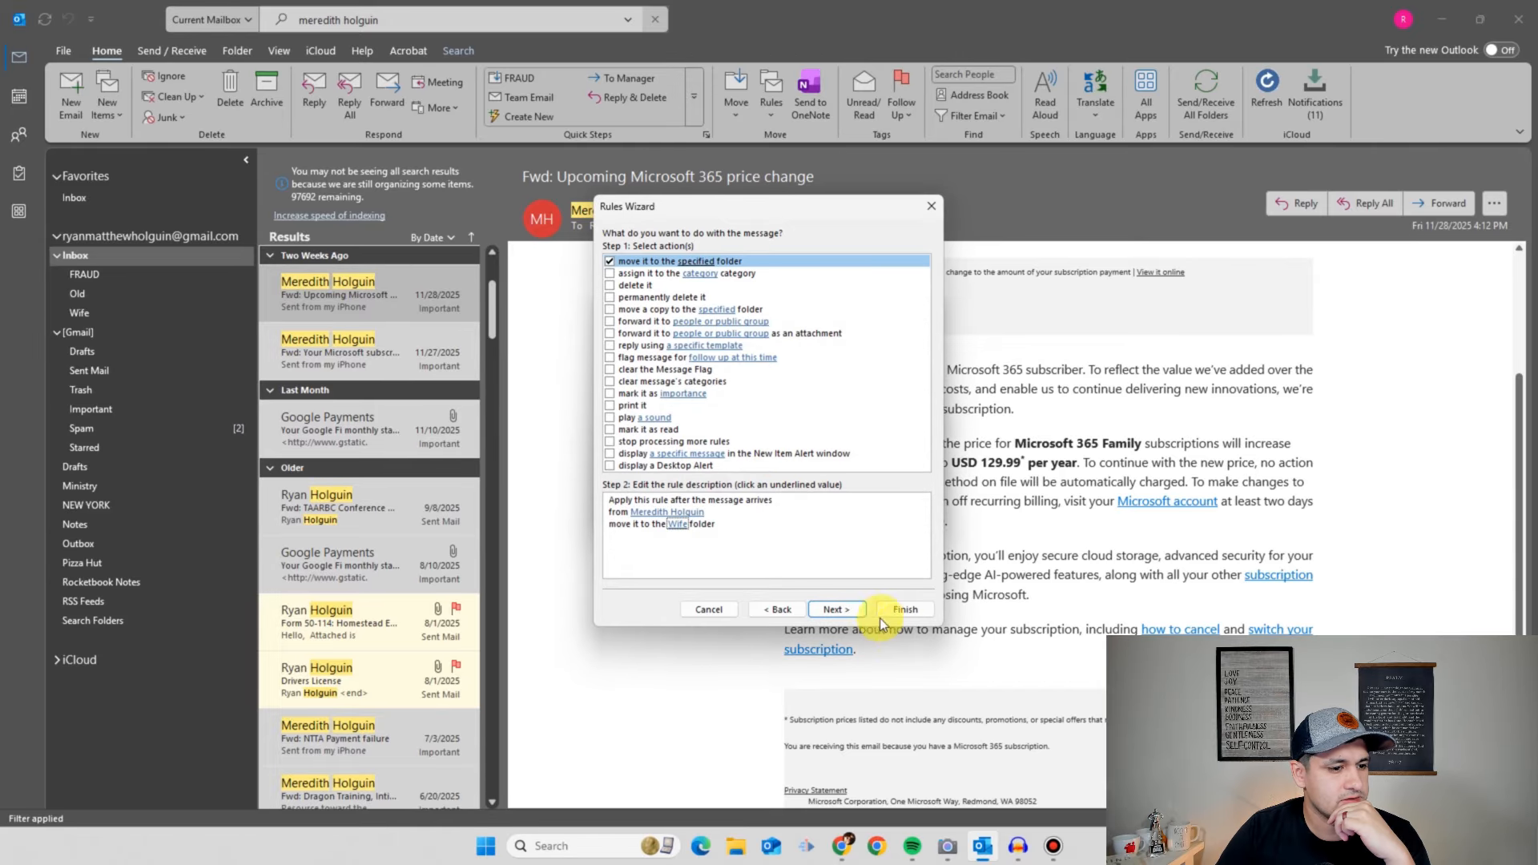
- Skip exceptions and finish, saving and enabling the rule
{"action": "left_click", "coordinate": [836, 610]}
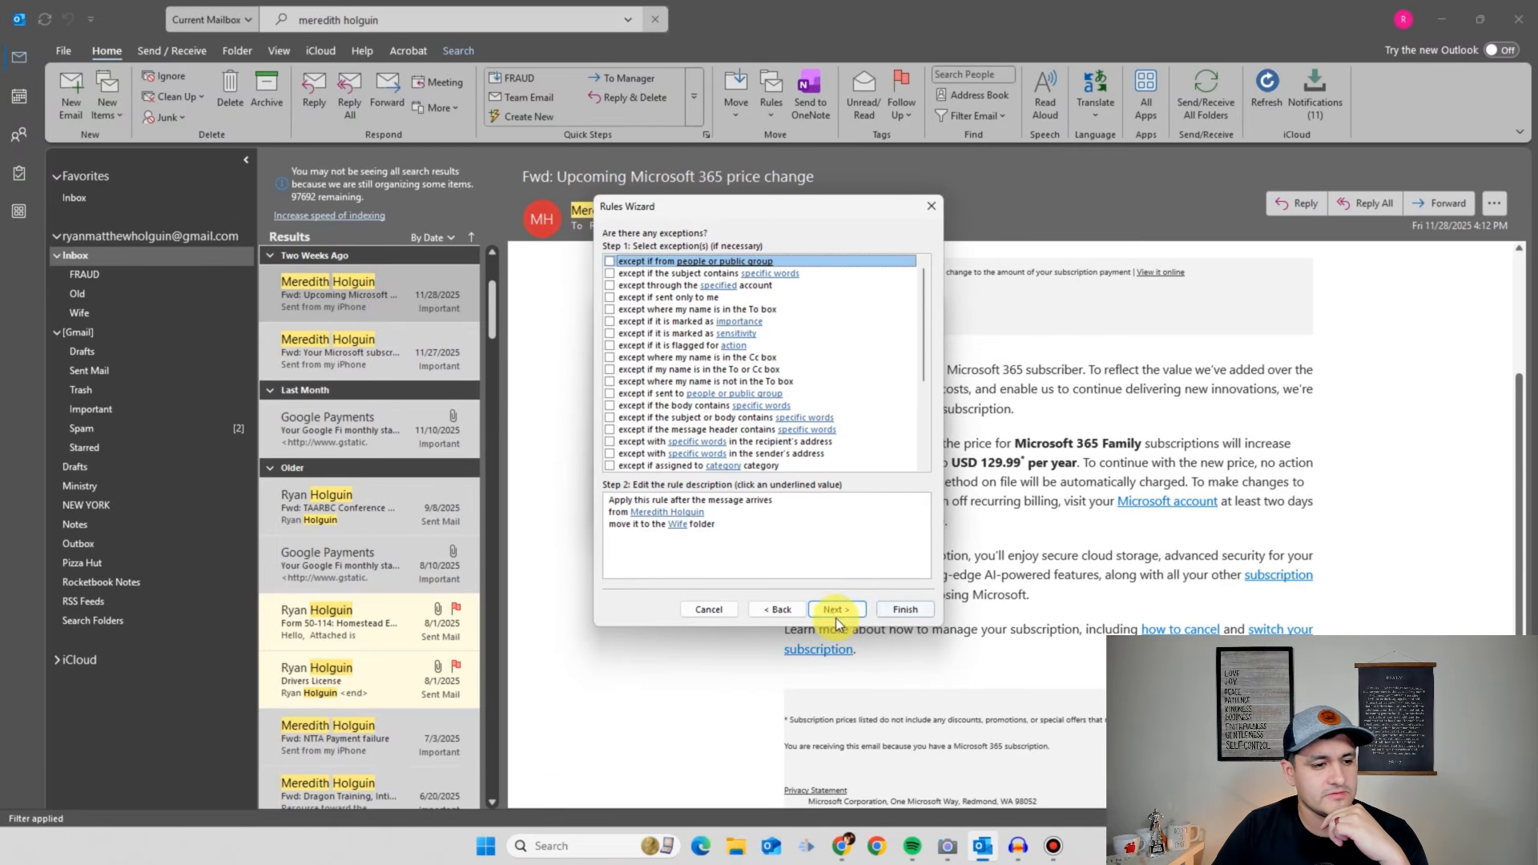
{"action": "left_click", "coordinate": [836, 611]}
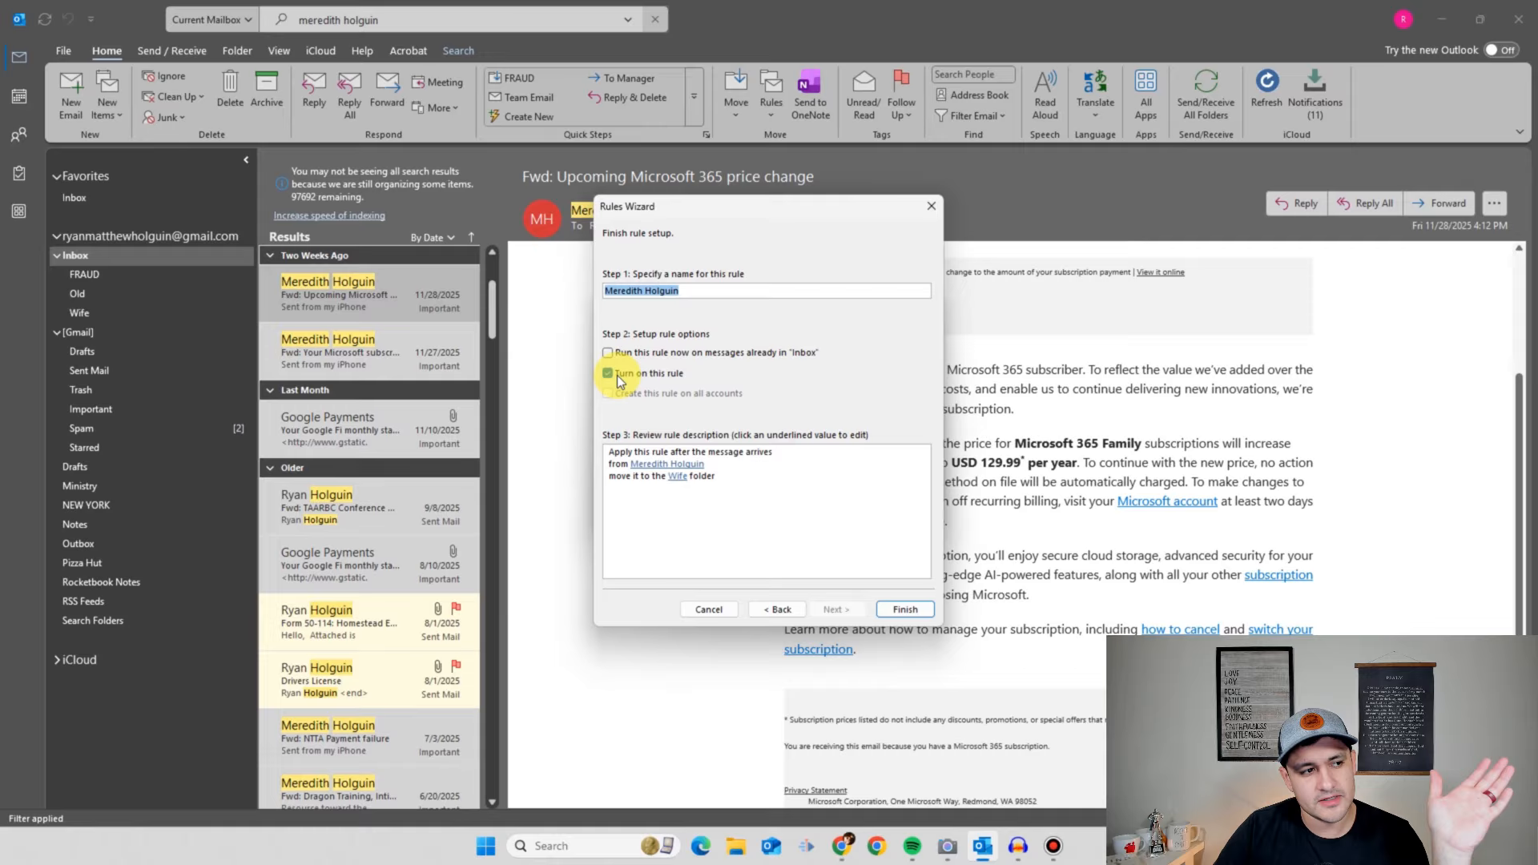
{"action": "left_click", "coordinate": [899, 610]}
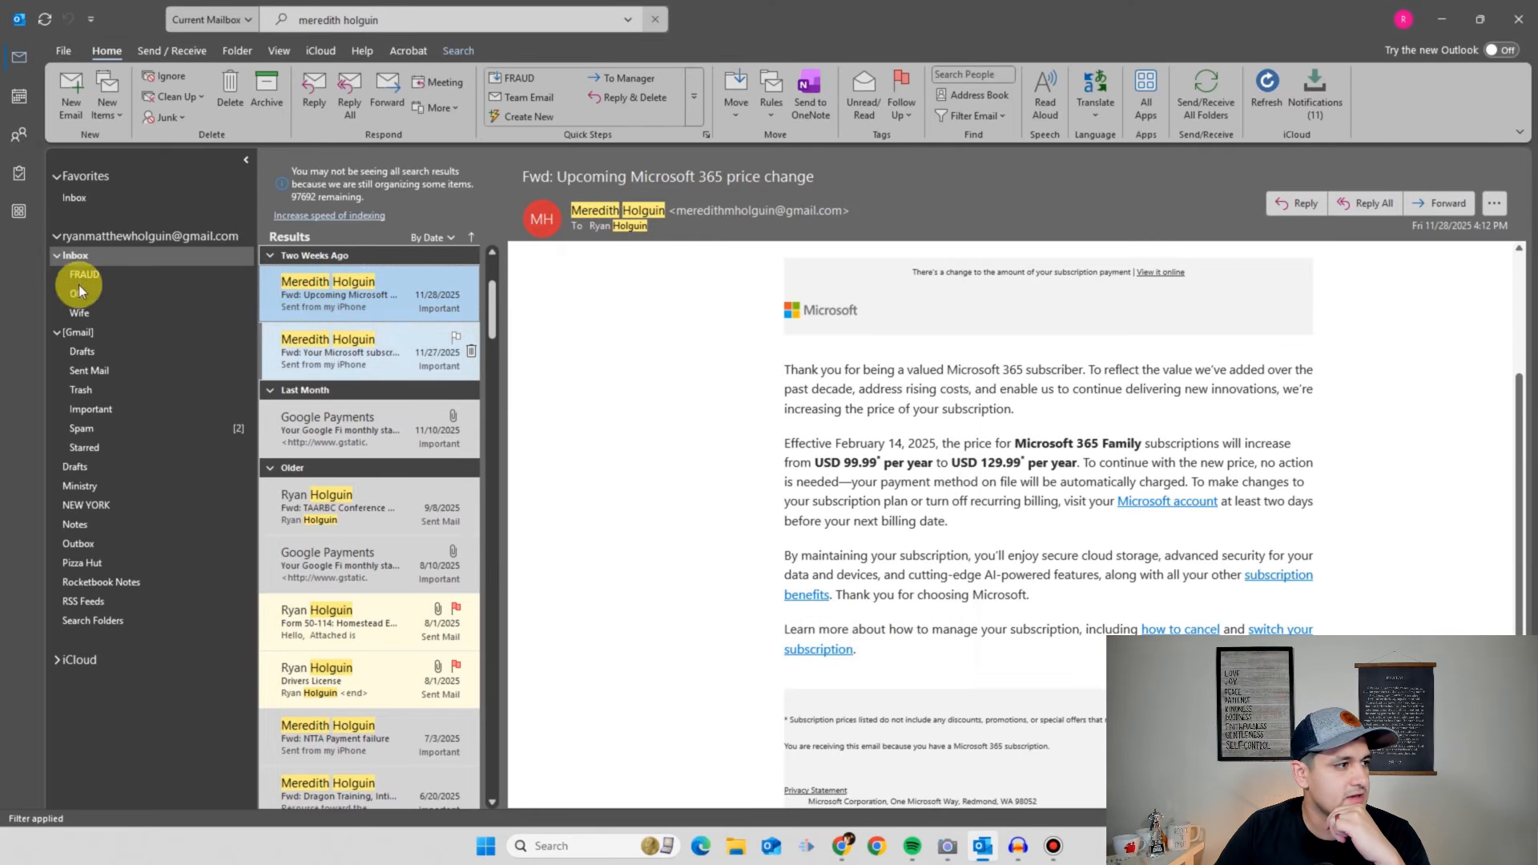
- Return to the Inbox and run Send/Receive All Folders so Wife shows 1 unread message
{"action": "left_click", "coordinate": [83, 260]}
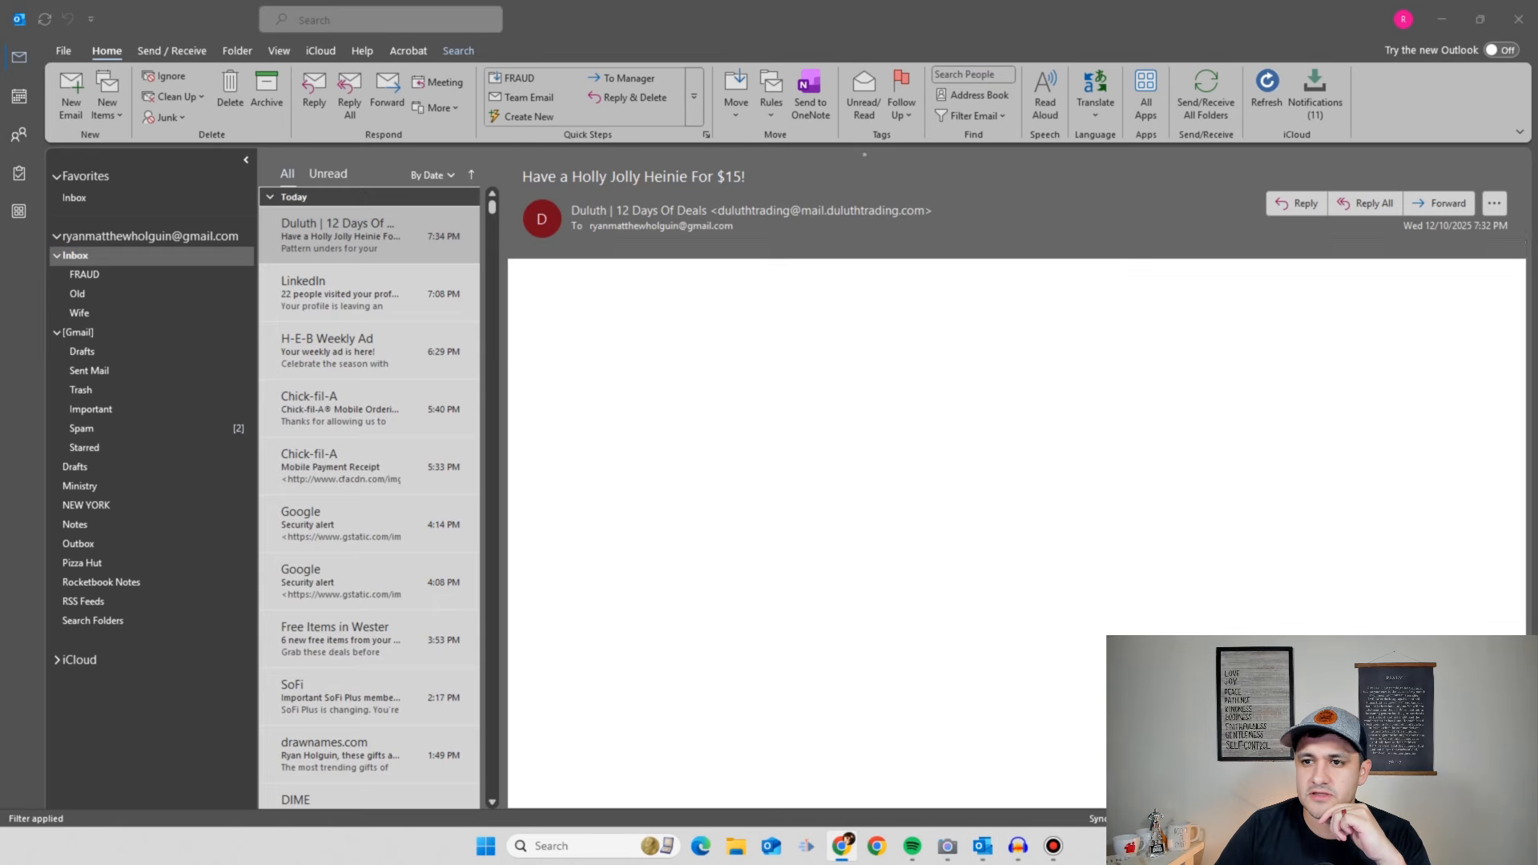
{"action": "left_click", "coordinate": [374, 200]}
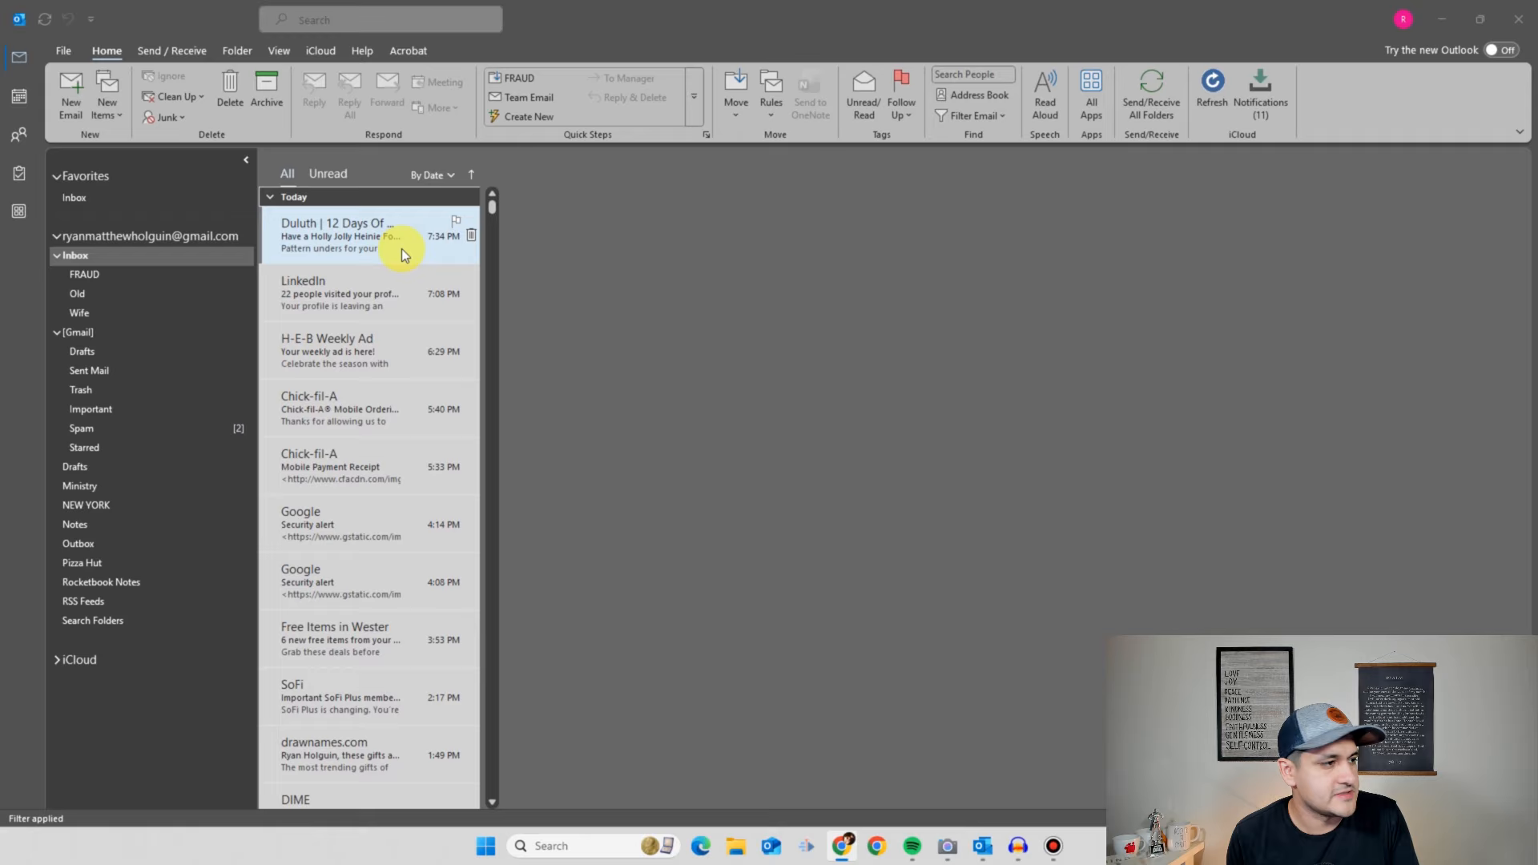
{"action": "left_click", "coordinate": [330, 195]}
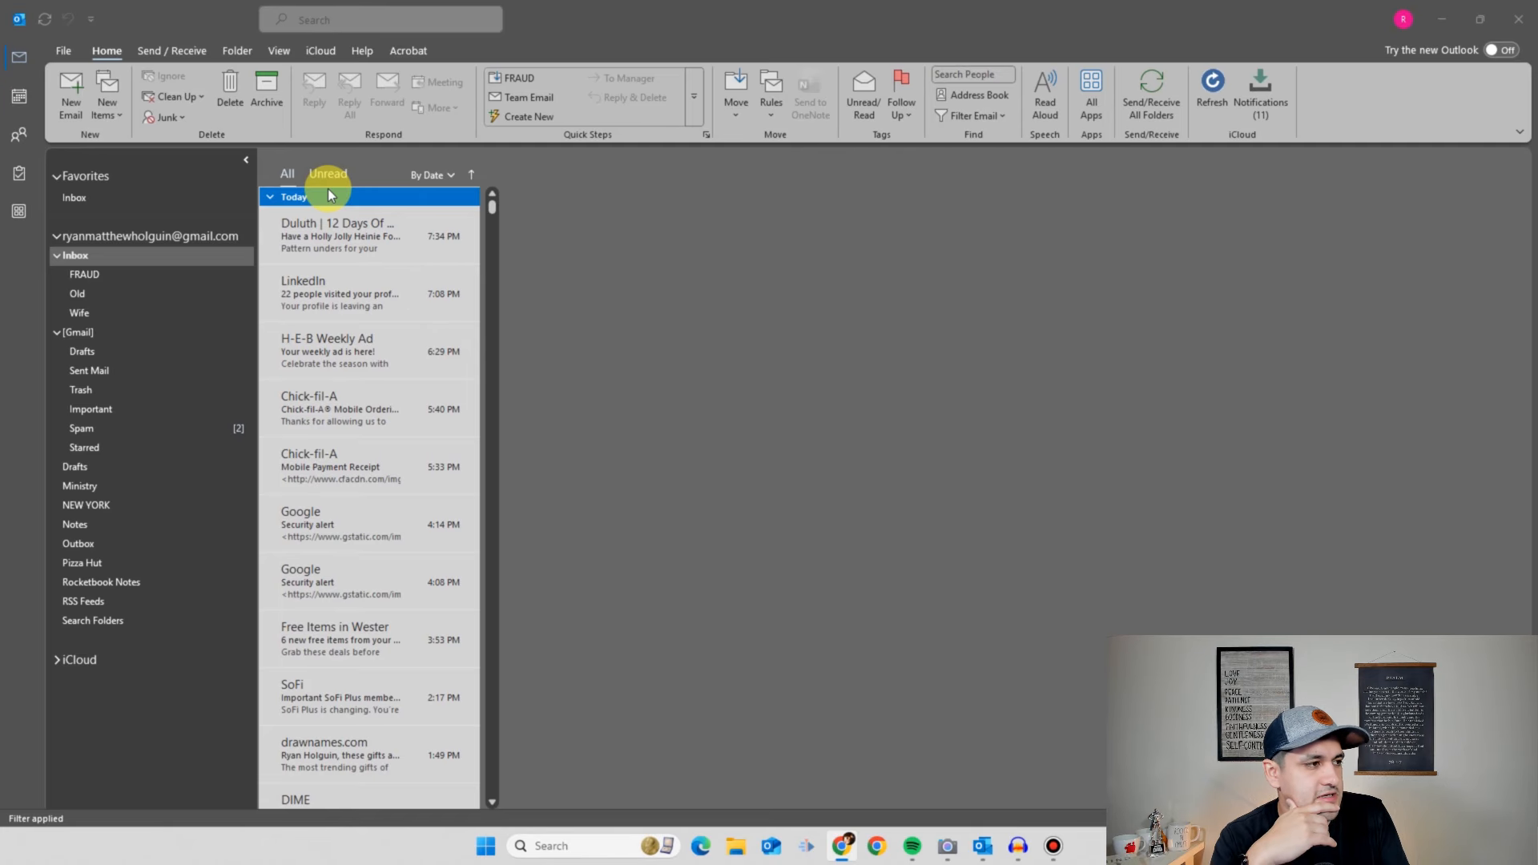
{"action": "left_click", "coordinate": [183, 38]}
{"action": "left_click", "coordinate": [169, 56]}
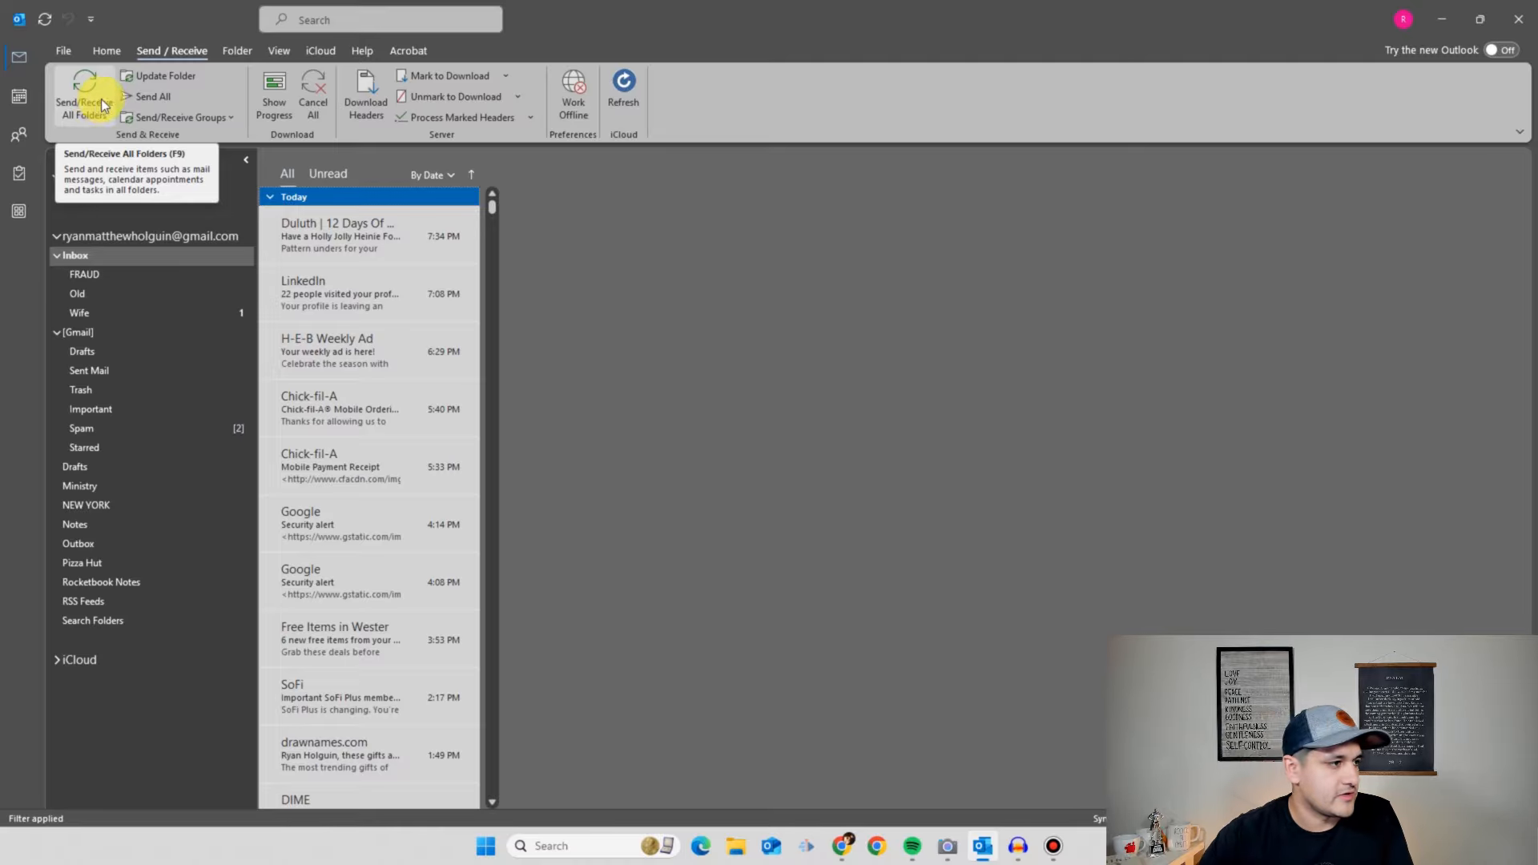
- Open the new 'You're Awesome' email in the Inbox's Wife subfolder
{"action": "left_click", "coordinate": [144, 370]}
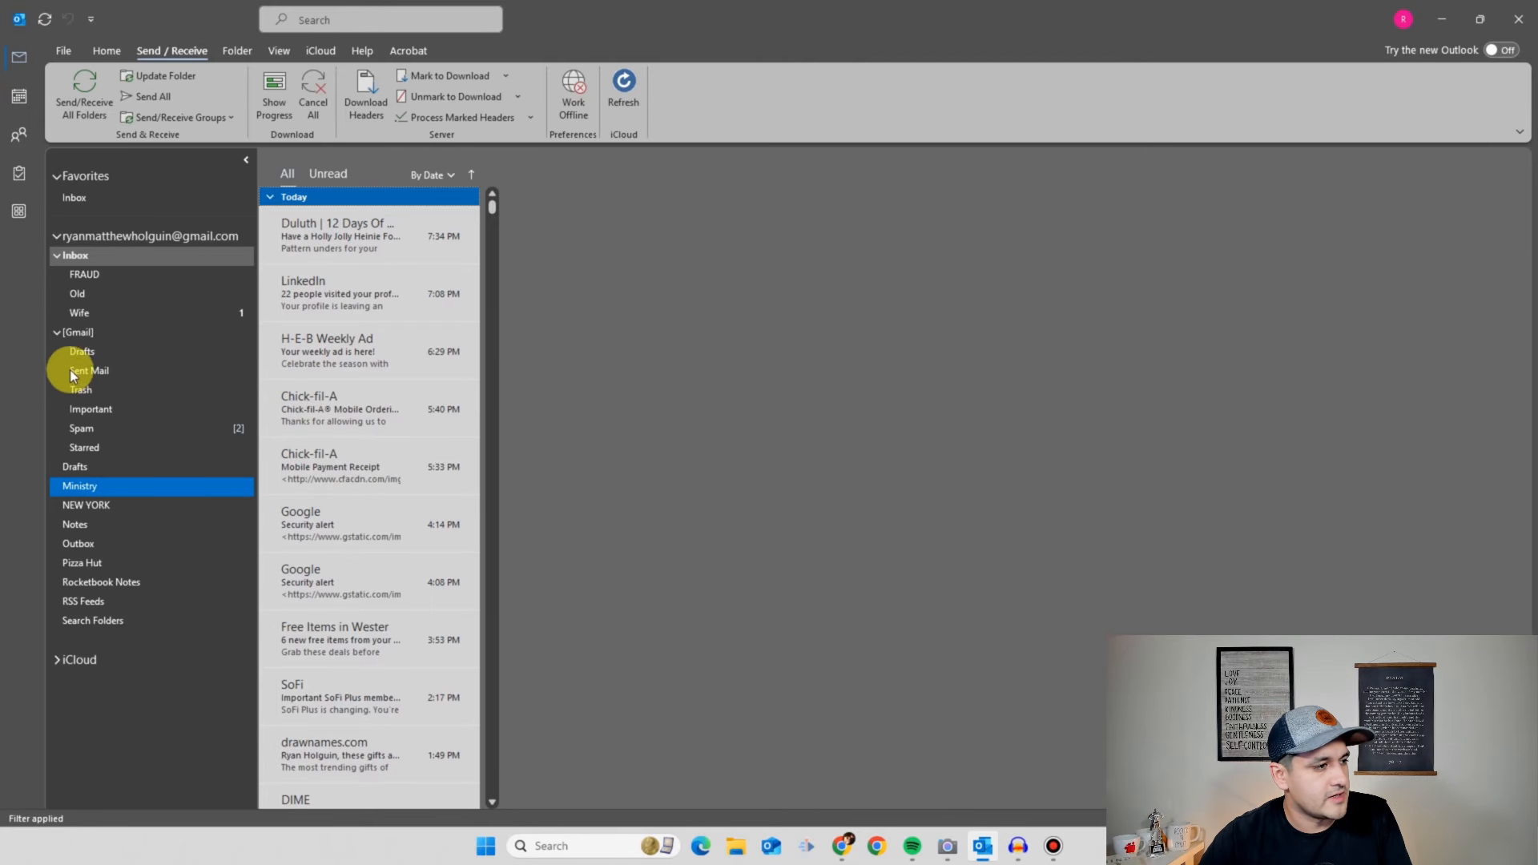
{"action": "left_click", "coordinate": [132, 317]}
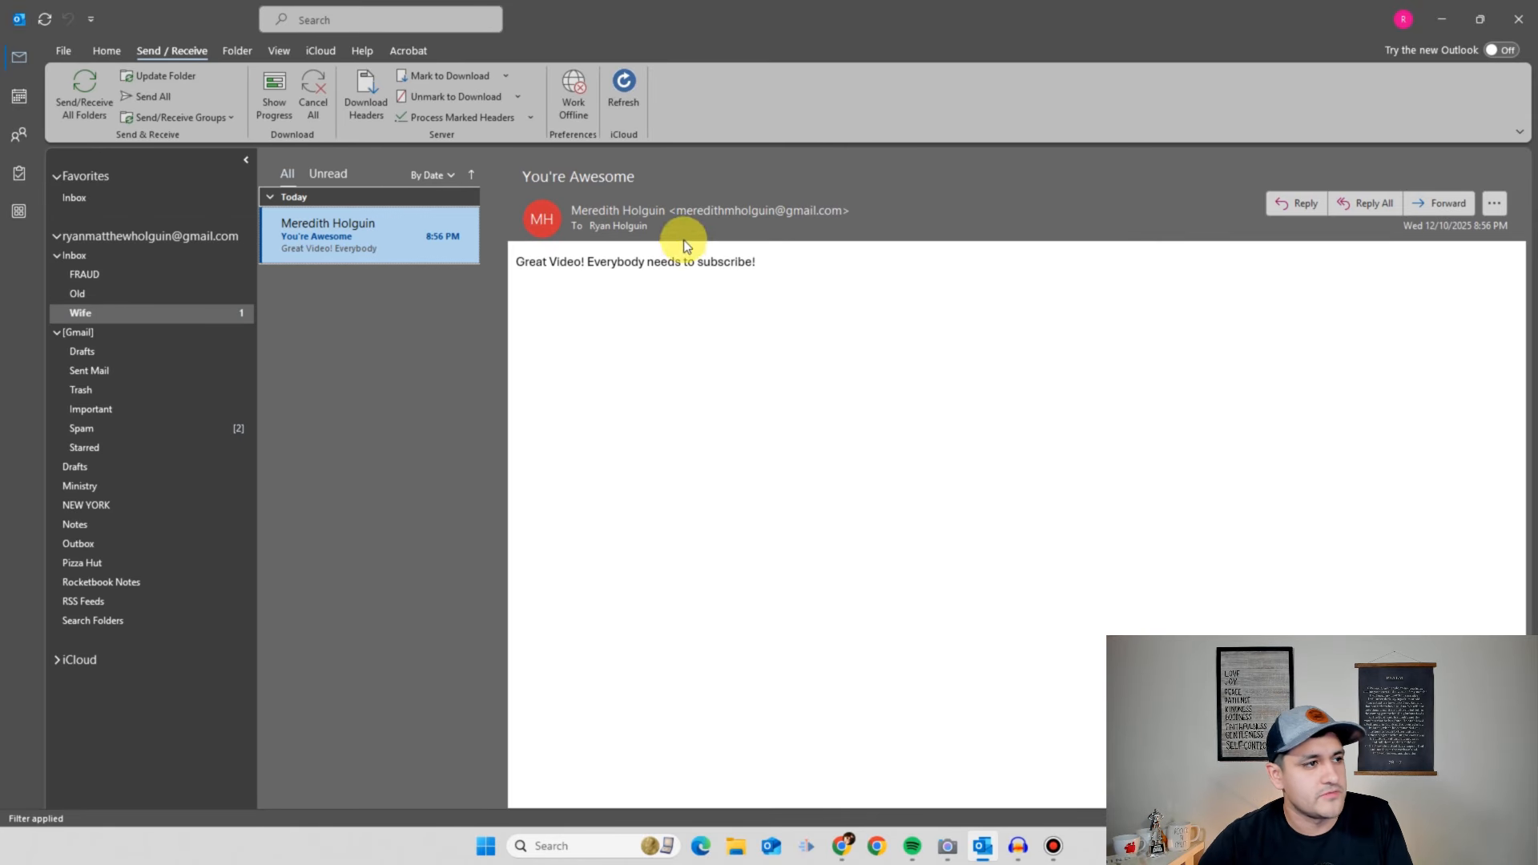
{"action": "left_click", "coordinate": [557, 186]}
- Highlight 'Video! Everybody needs to subscribe' in the message, then return to the Inbox
{"action": "left_click_drag", "start_coordinate": [568, 266], "coordinate": [681, 266]}
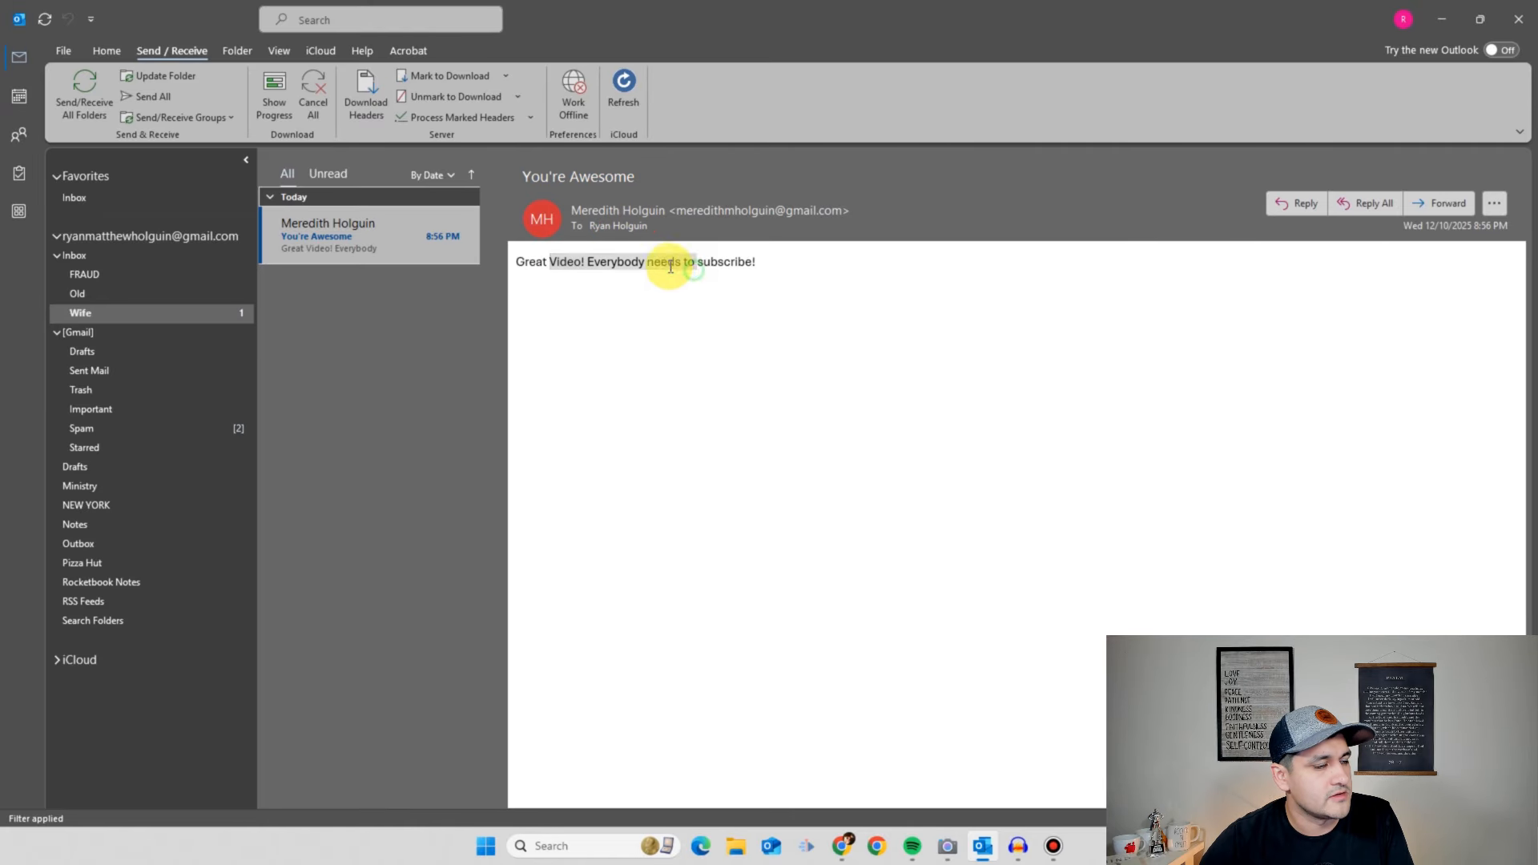
{"action": "left_click", "coordinate": [681, 267]}
{"action": "left_click_drag", "start_coordinate": [569, 268], "coordinate": [704, 267]}
{"action": "double_click", "coordinate": [705, 265]}
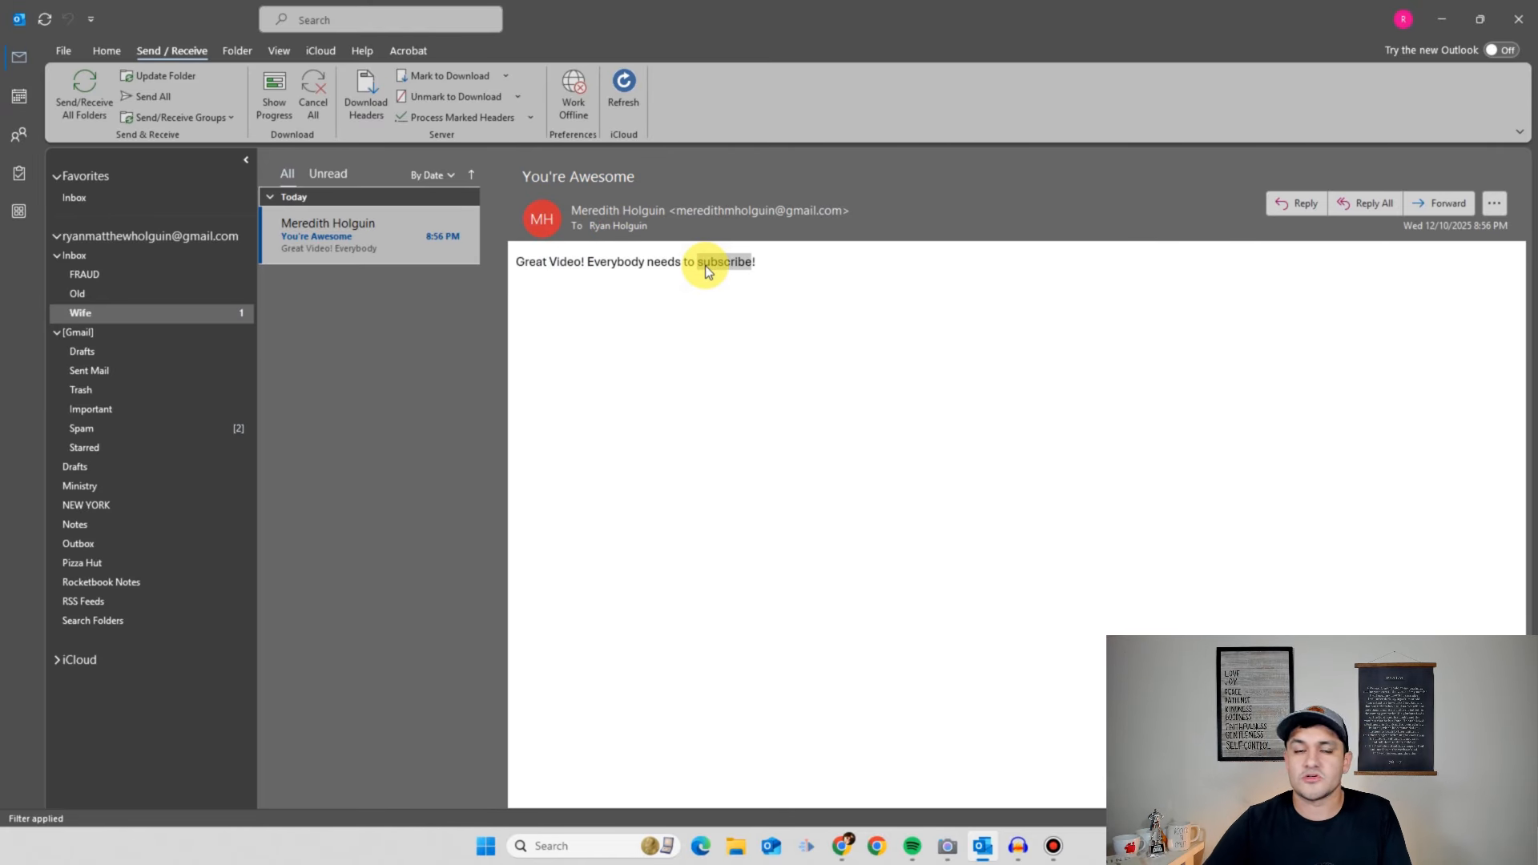
{"action": "left_click", "coordinate": [149, 257]}
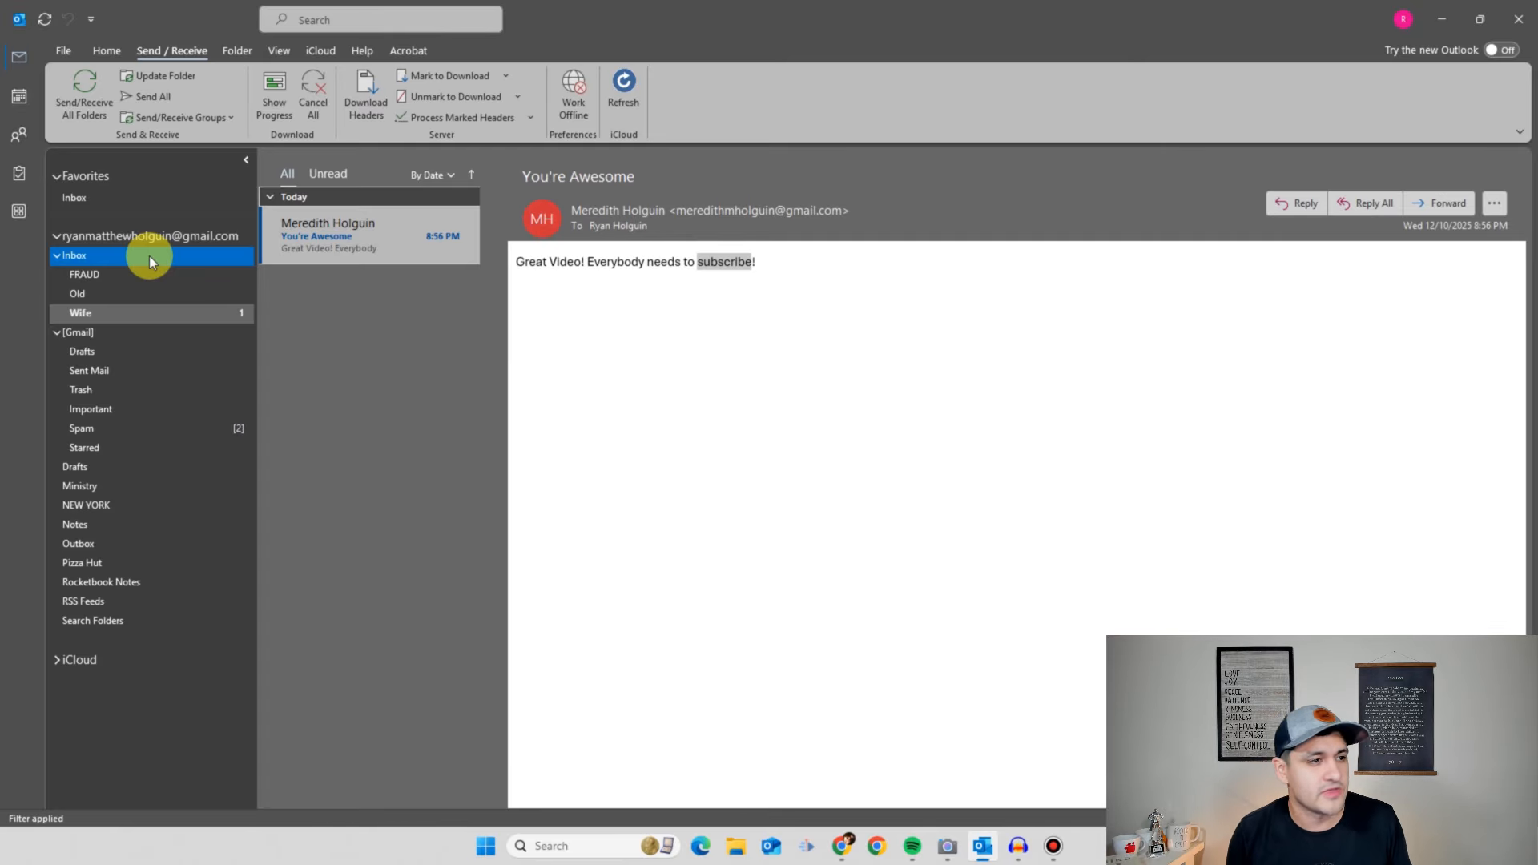